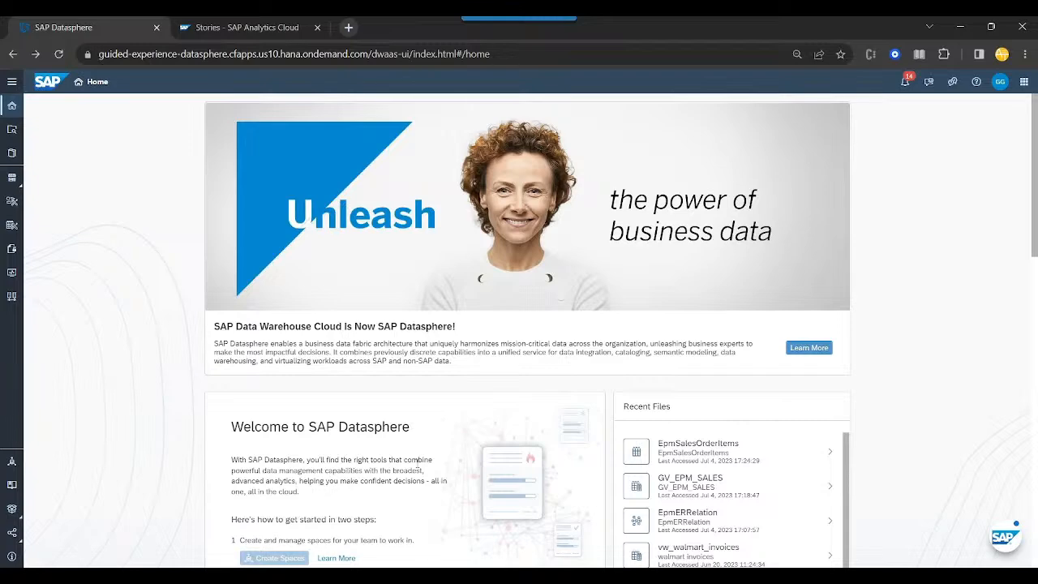
# - Expand the side navigation and open the Data Builder
pyautogui.click(12, 82)
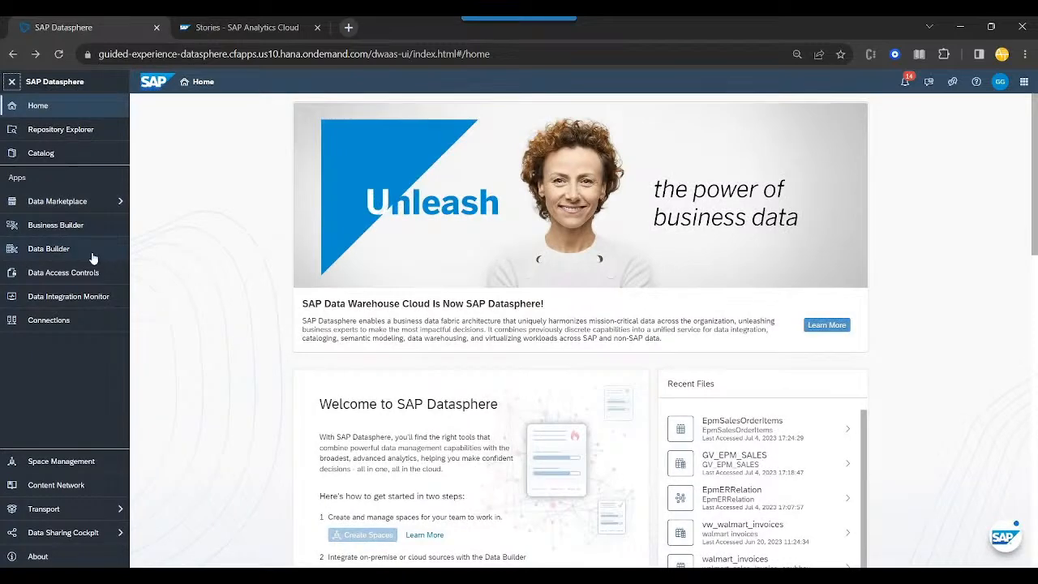
pyautogui.click(67, 250)
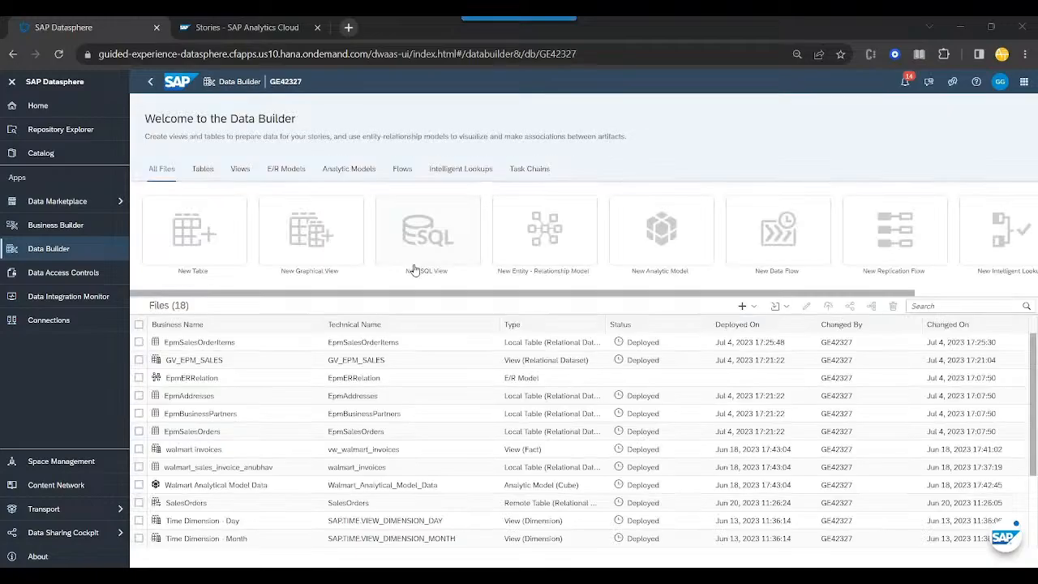
# - Switch to File Explorer and open walmart_sales_invoice_anubhav.csv from the DataSphere folder in Excel
pyautogui.hotkey('alt', 'Tab')
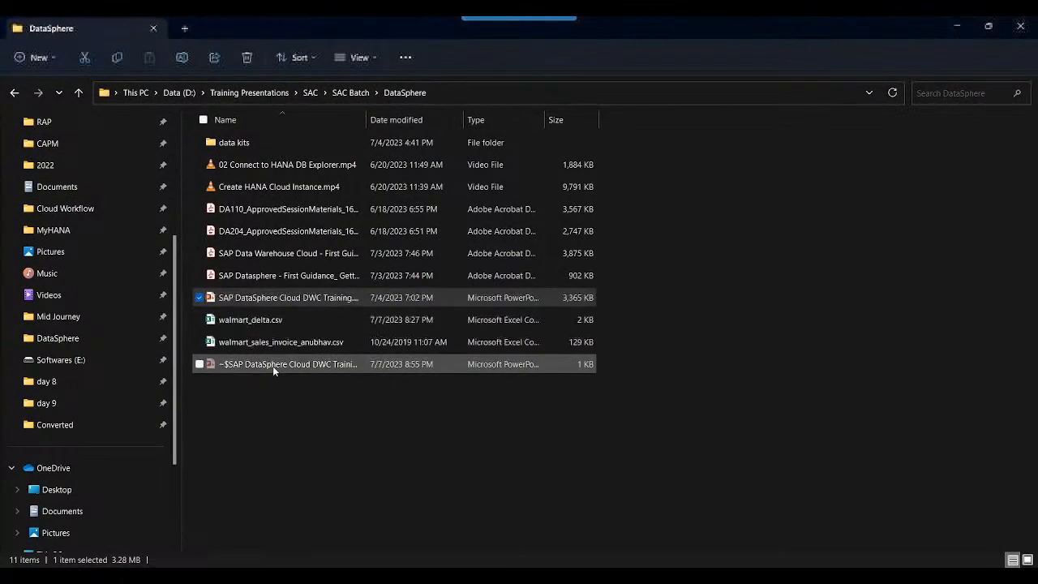
pyautogui.click(277, 347)
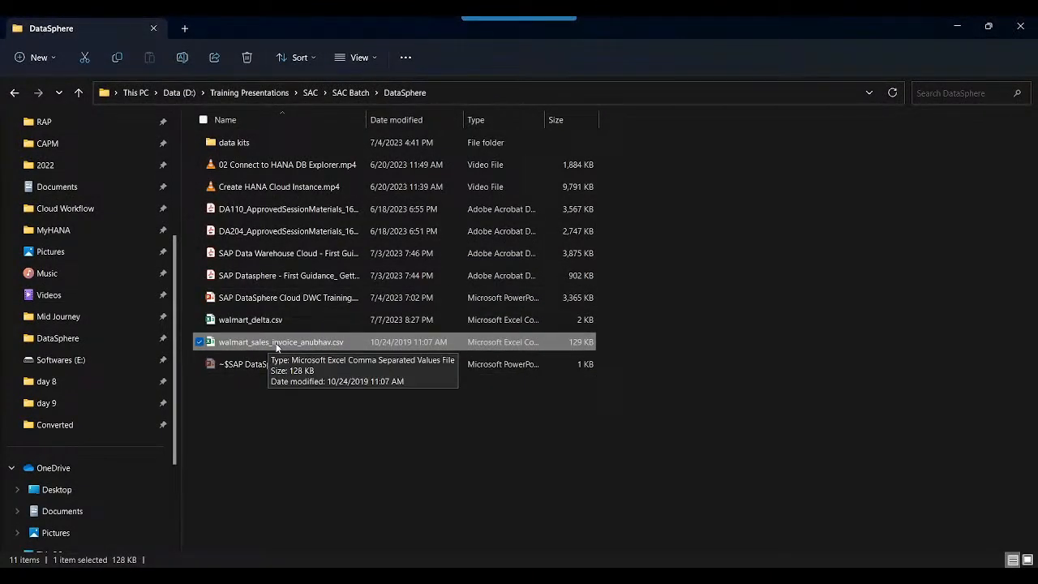
pyautogui.doubleClick(278, 346)
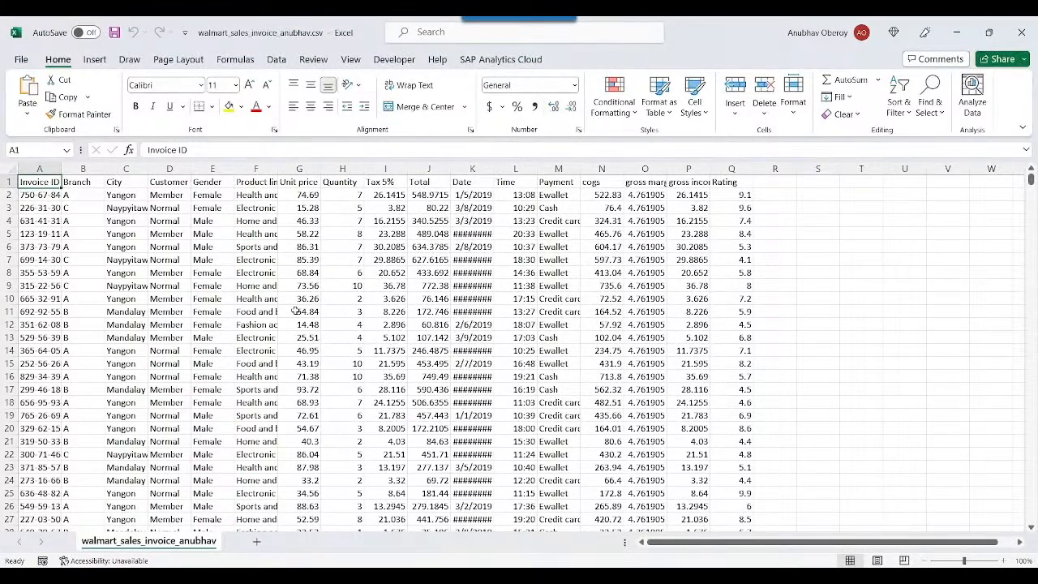
# - Review the invoice file's column headers from Branch to Payment, widening the Product line column to fit its text
pyautogui.click(85, 183)
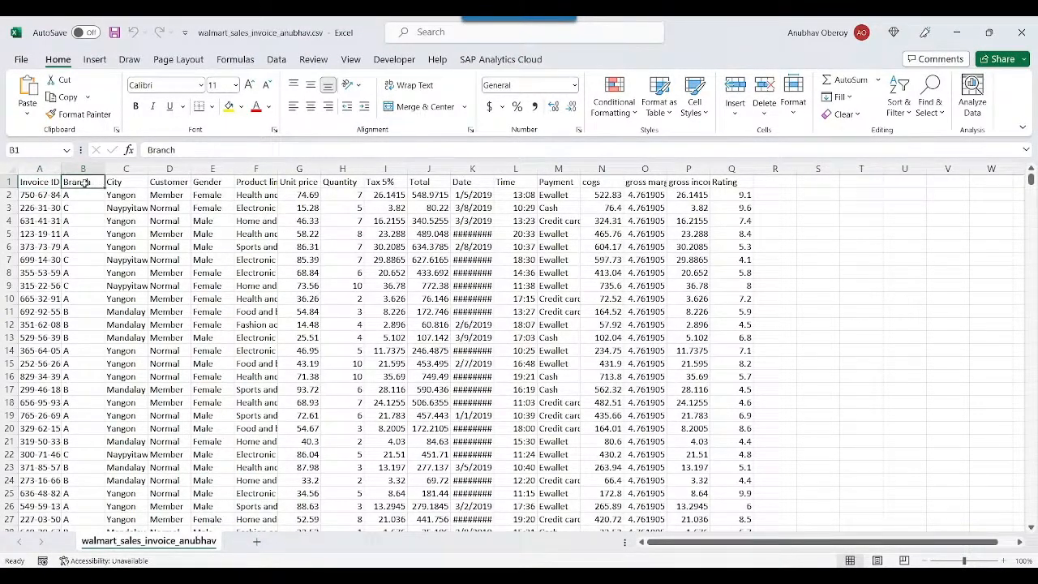
pyautogui.click(126, 182)
pyautogui.click(176, 183)
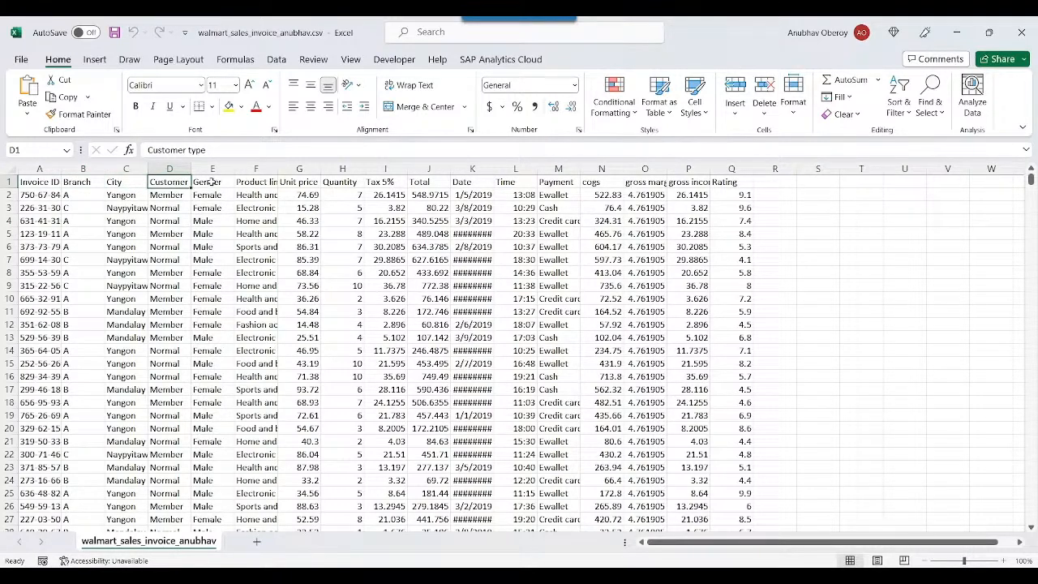
pyautogui.click(212, 181)
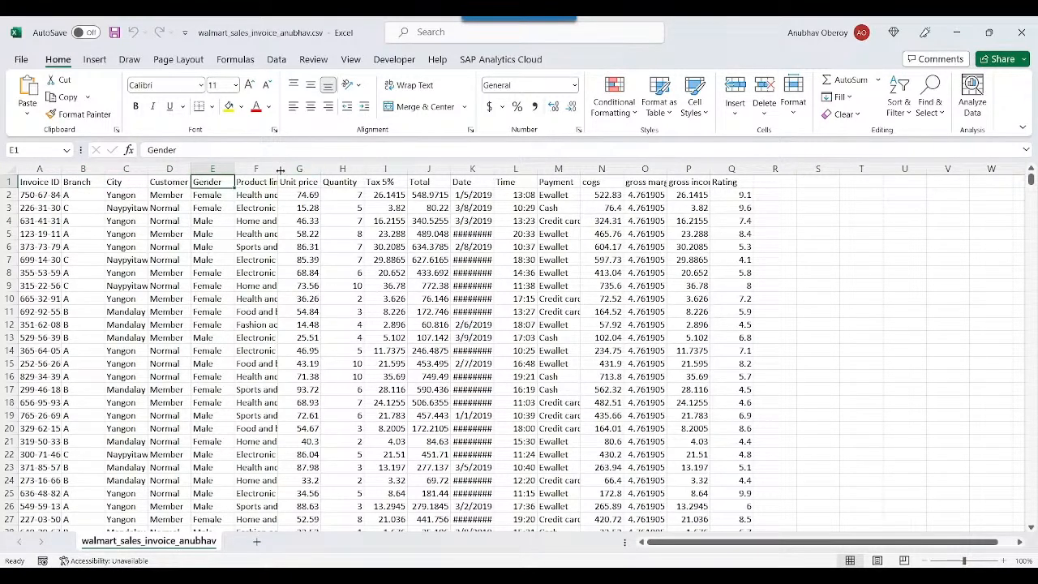
pyautogui.doubleClick(277, 168)
pyautogui.click(335, 183)
pyautogui.click(389, 182)
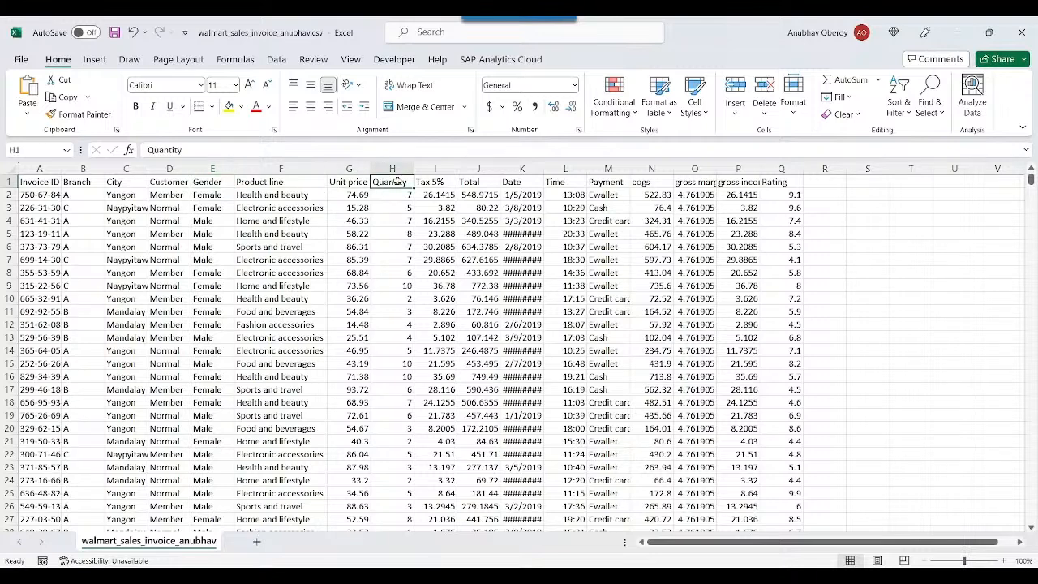
pyautogui.click(441, 182)
pyautogui.click(473, 181)
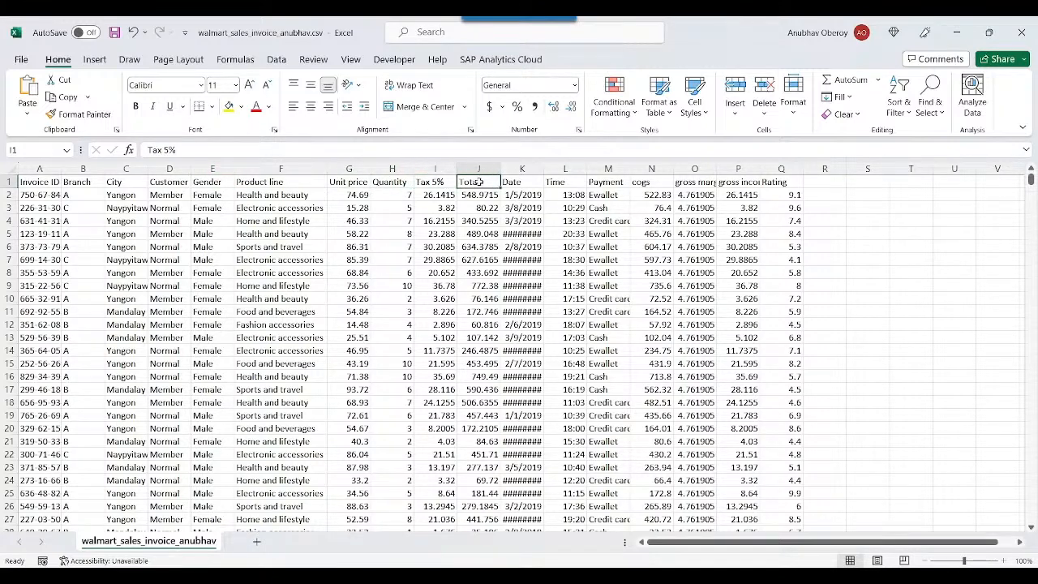
pyautogui.click(519, 182)
pyautogui.click(560, 184)
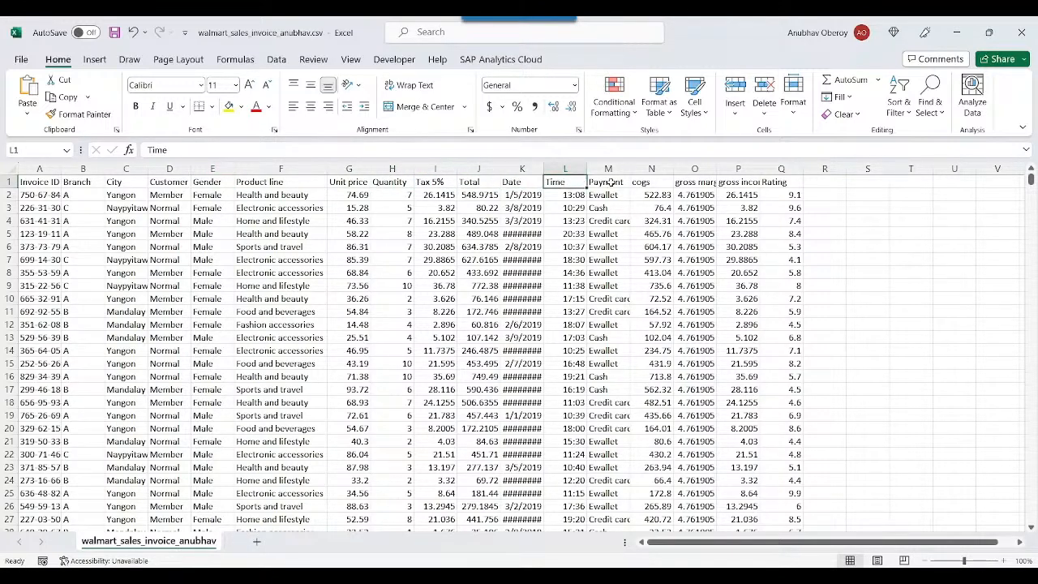
pyautogui.click(611, 183)
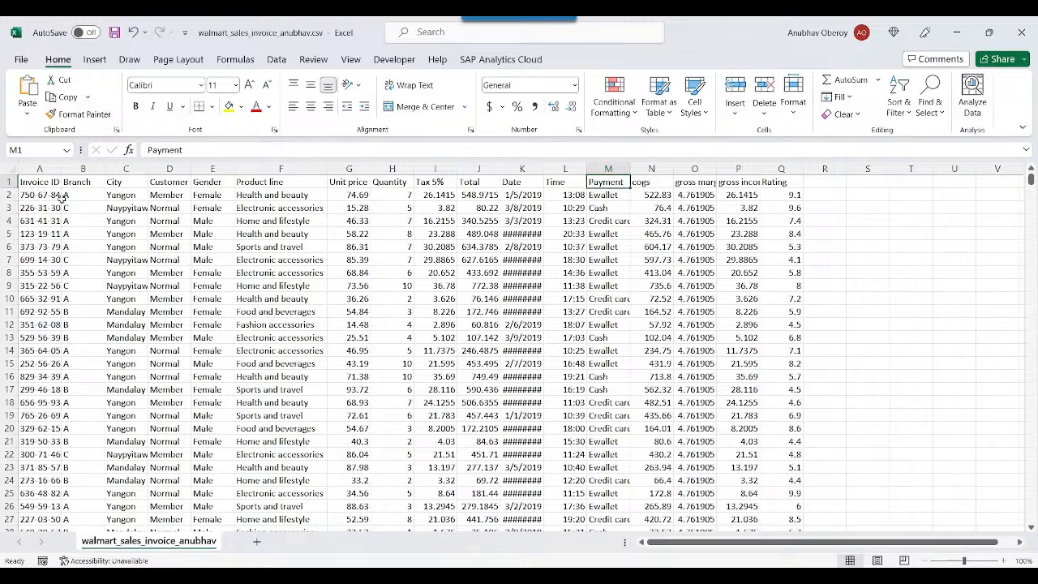
# - Examine the descriptive headers Branch to Product line, and the numeric headers Unit price to Total and gross margin percentage
pyautogui.moveTo(83, 183); pyautogui.dragTo(280, 183)
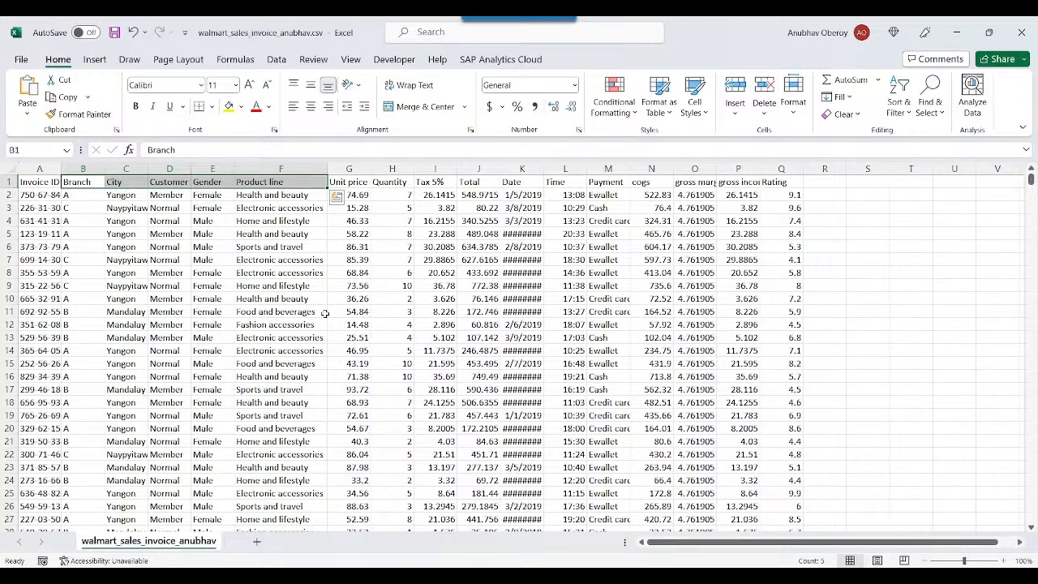
pyautogui.click(399, 287)
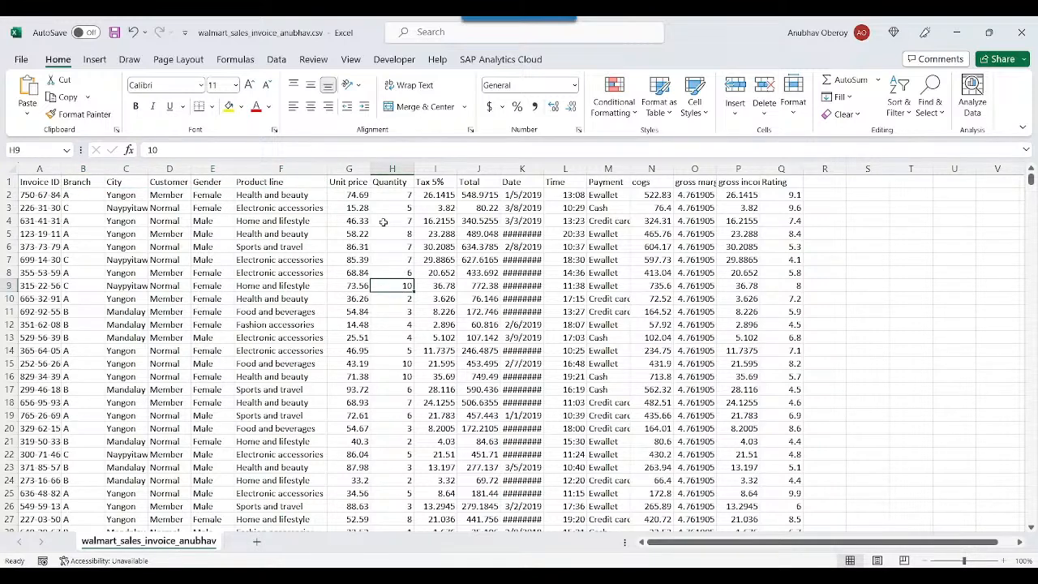
pyautogui.click(352, 183)
pyautogui.click(399, 183)
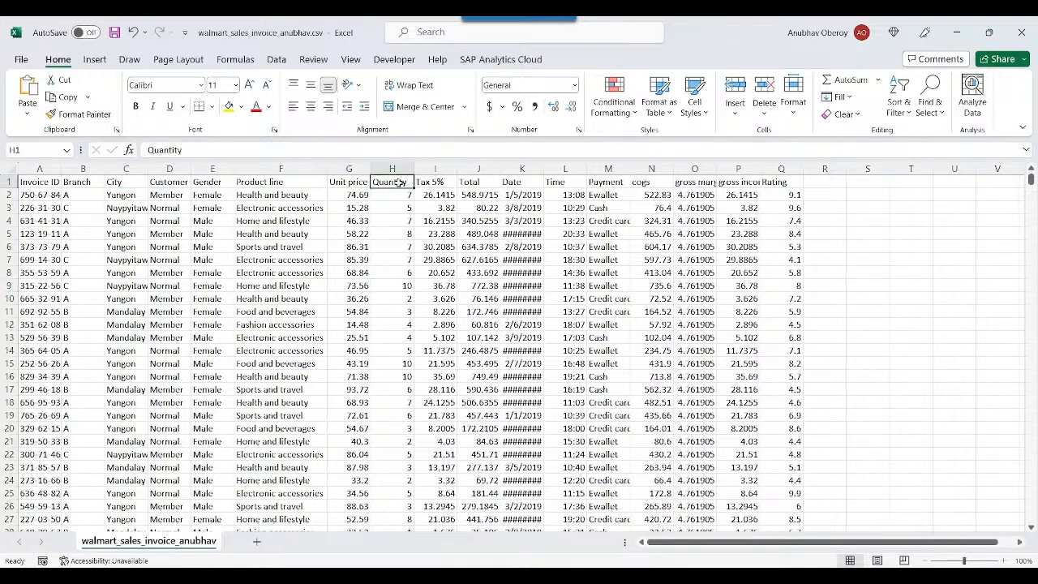
pyautogui.click(695, 185)
pyautogui.click(476, 183)
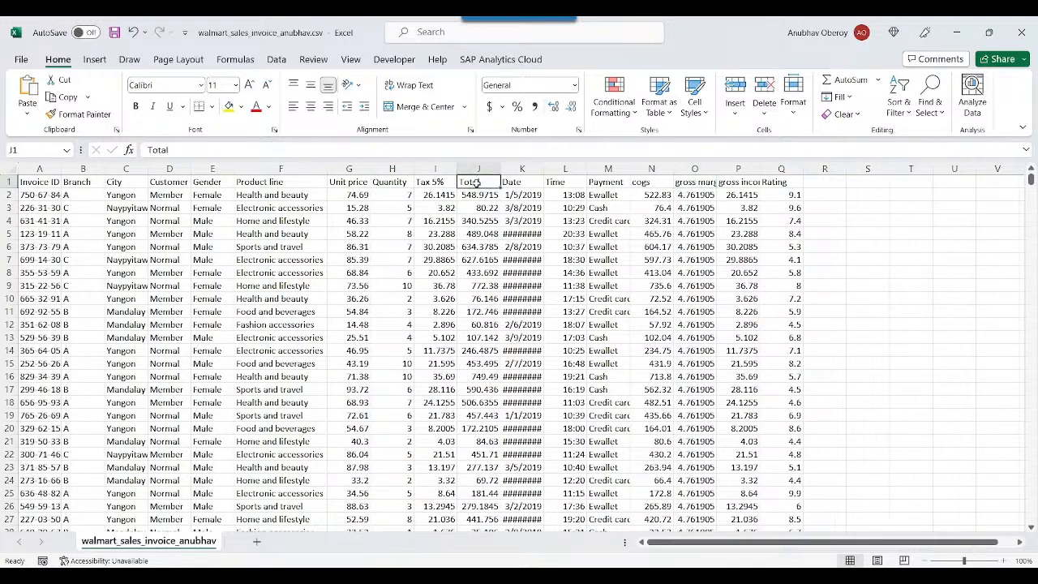
pyautogui.click(434, 183)
pyautogui.moveTo(345, 183); pyautogui.dragTo(479, 183)
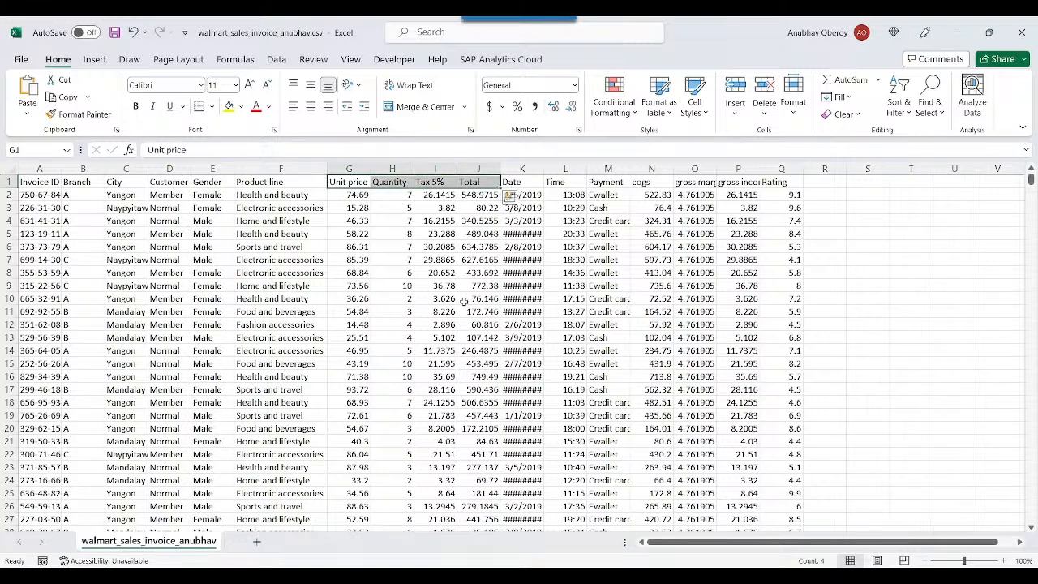
pyautogui.click(464, 301)
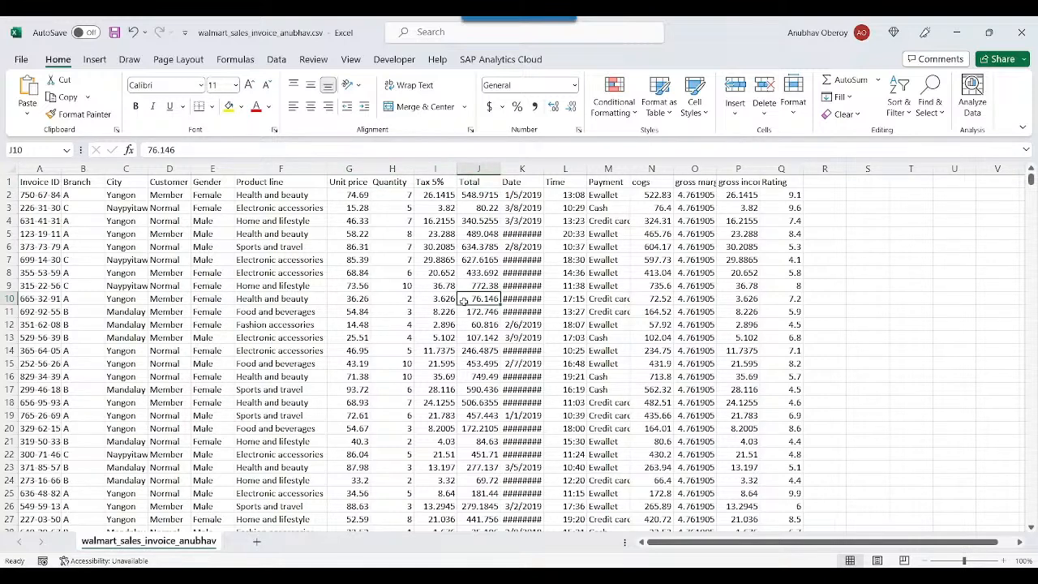
# - Close the invoice CSV without saving changes and switch back to SAP Datasphere in the browser
pyautogui.hotkey('alt', 'F4')
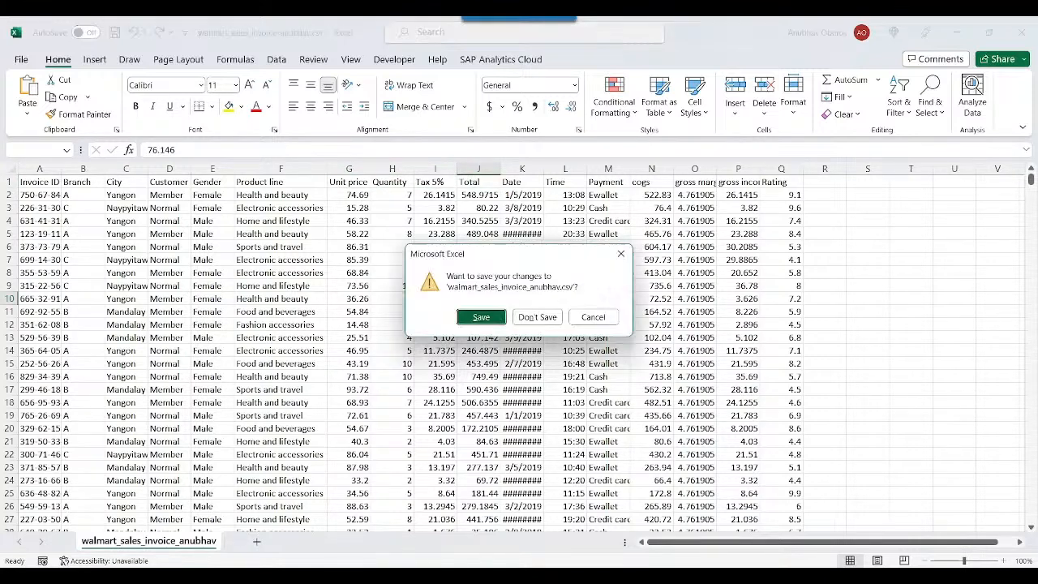
pyautogui.click(525, 318)
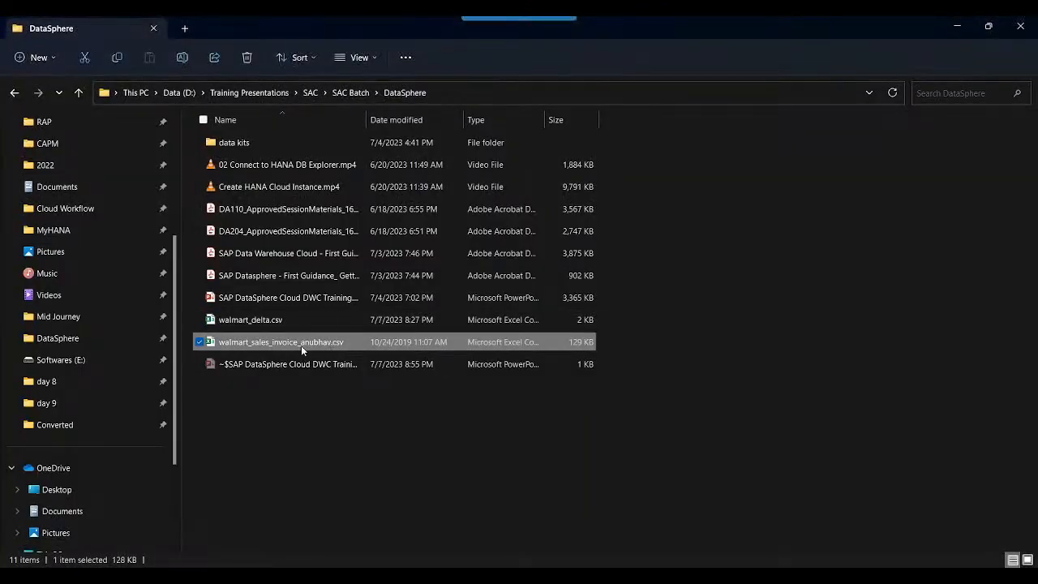
pyautogui.hotkey('alt', 'Tab')
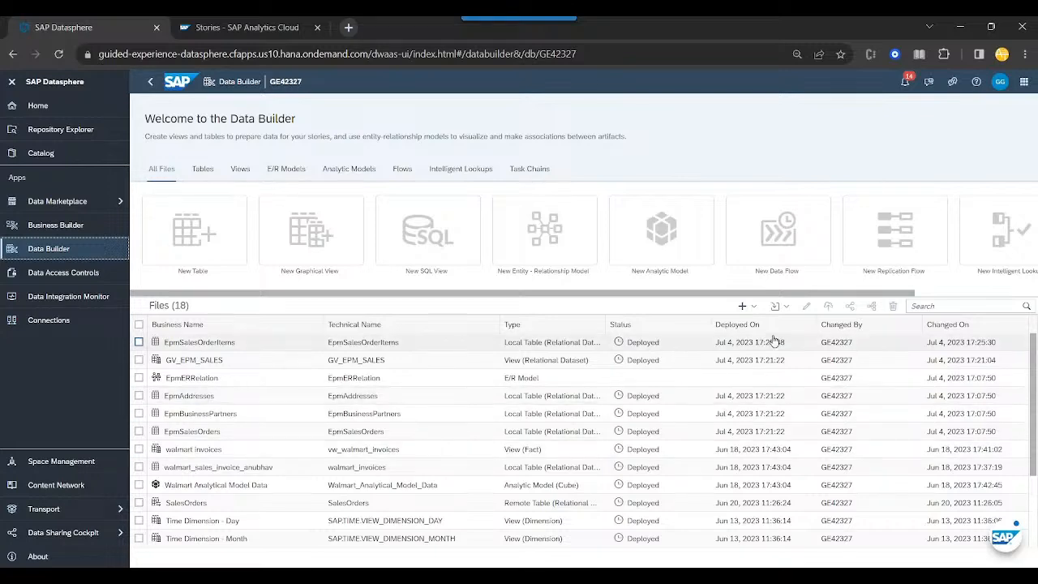
# - Import walmart_sales_invoice_anubhav.csv from the DataSphere folder as a CSV file and upload it
pyautogui.click(784, 308)
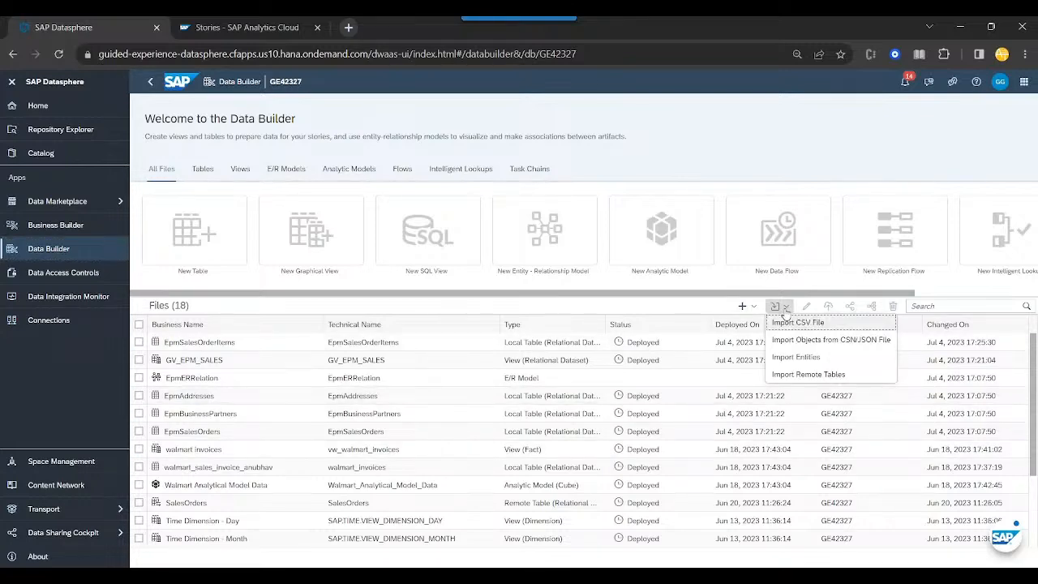
pyautogui.click(797, 324)
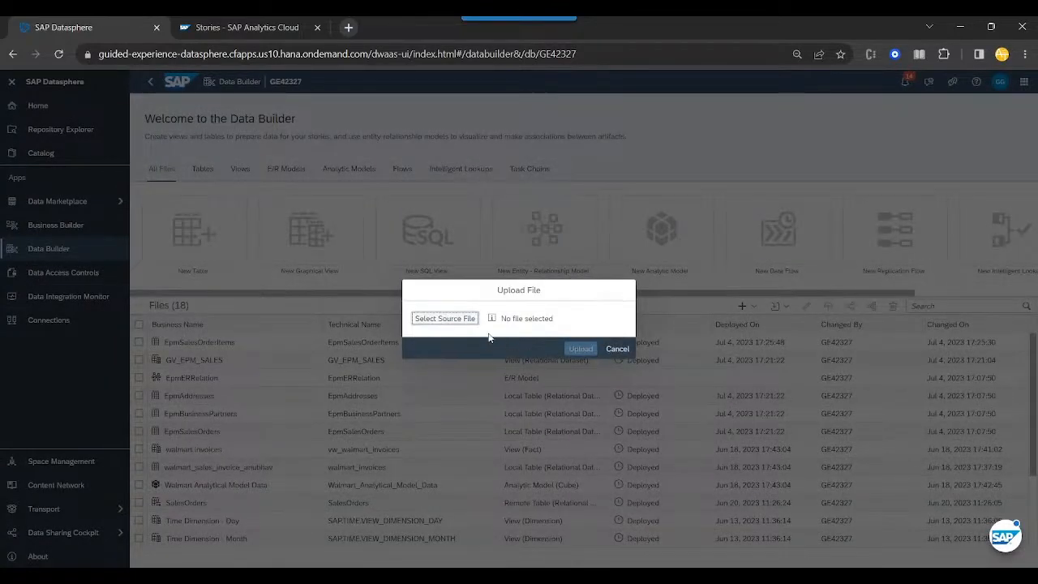
pyautogui.click(444, 318)
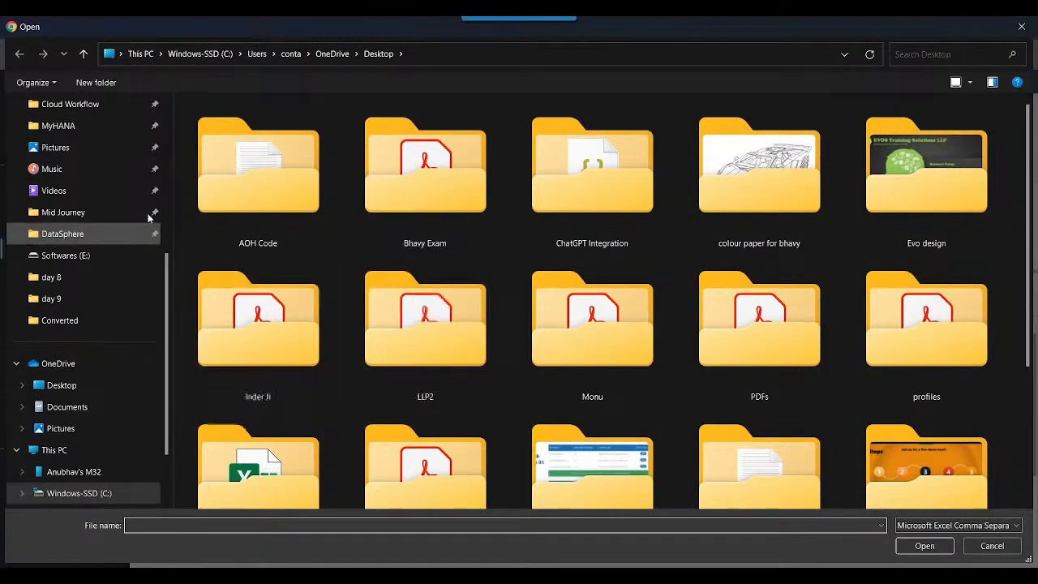
pyautogui.click(448, 53)
pyautogui.write('D:\\Training Presentations\\SAC\\SAC Batch\\DataSphere')
pyautogui.press('Return')
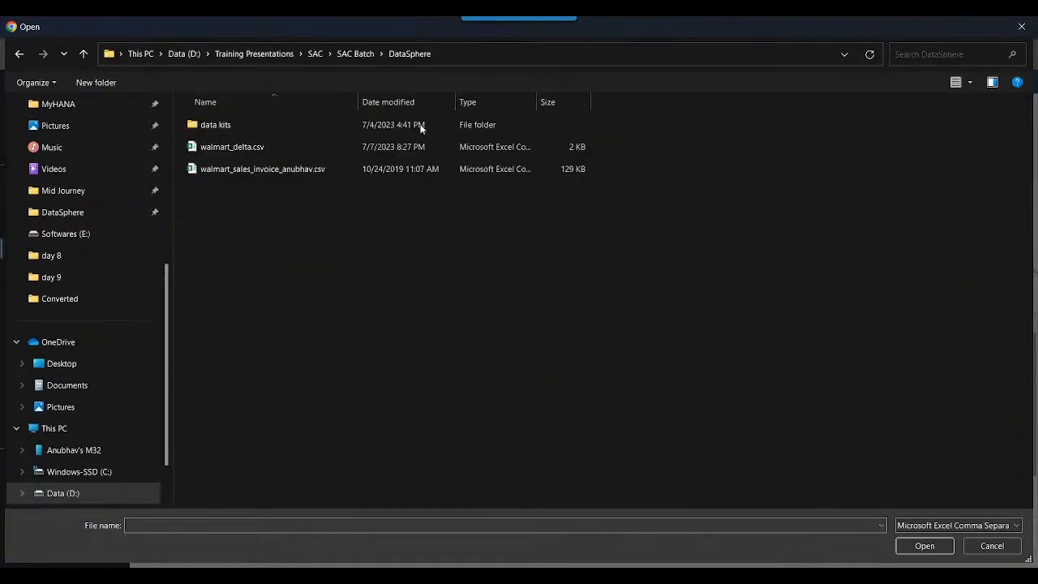
pyautogui.click(258, 172)
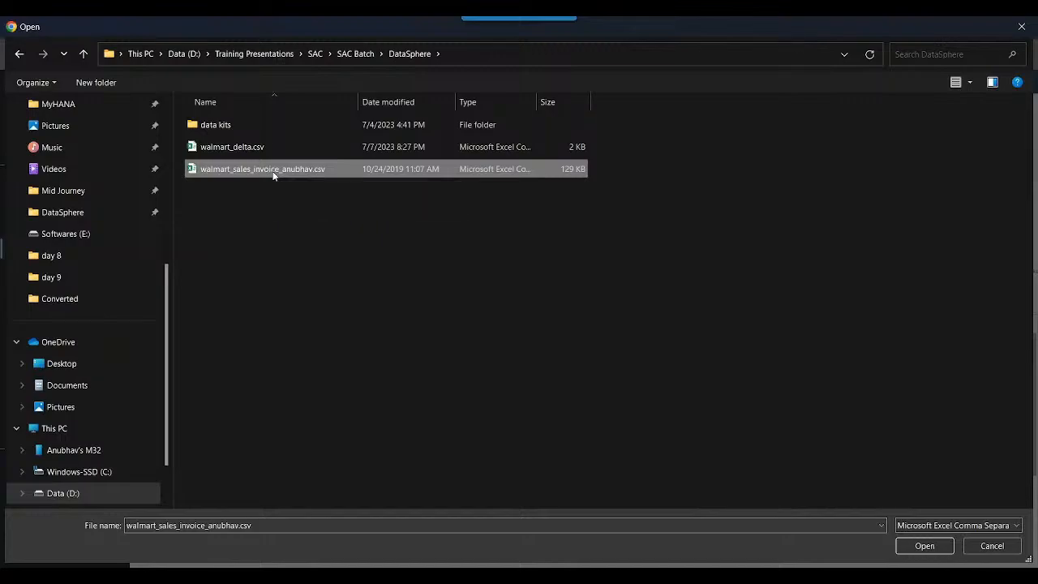
pyautogui.doubleClick(274, 170)
pyautogui.click(583, 376)
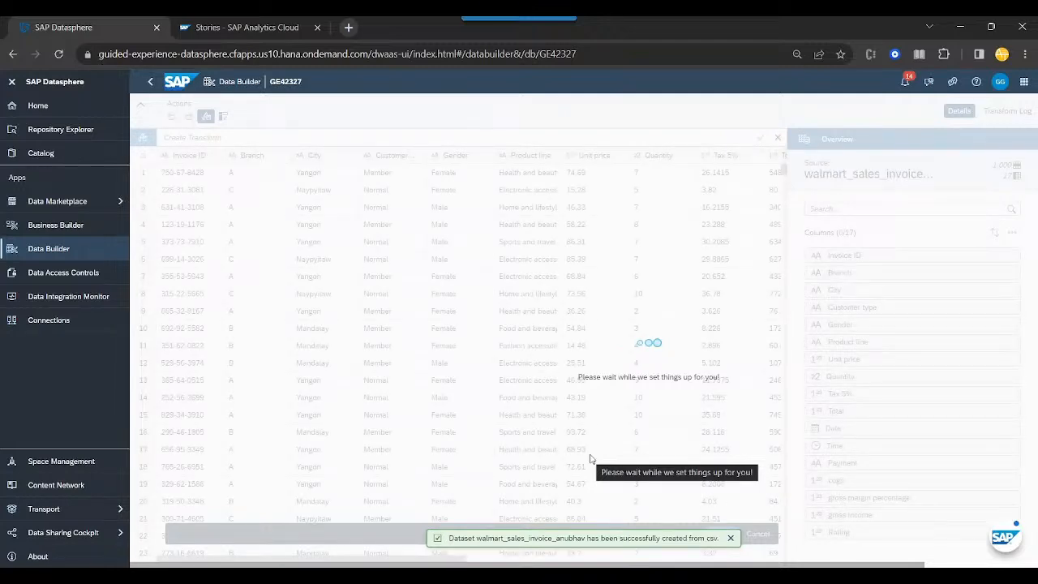
# - Collapse the side navigation and enlarge the page showing the imported data
pyautogui.click(13, 81)
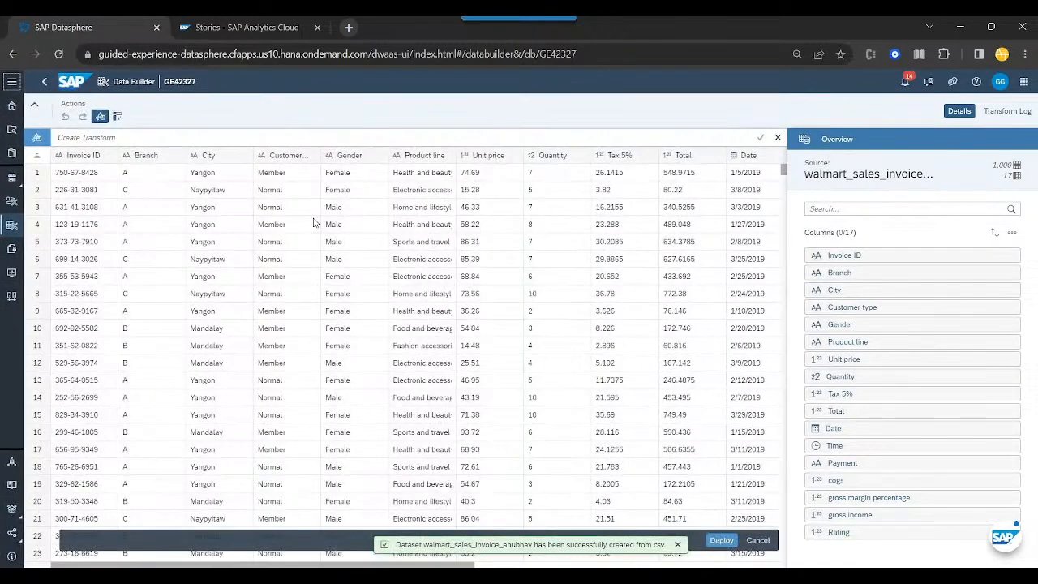
pyautogui.hotkey('ctrl', '+')
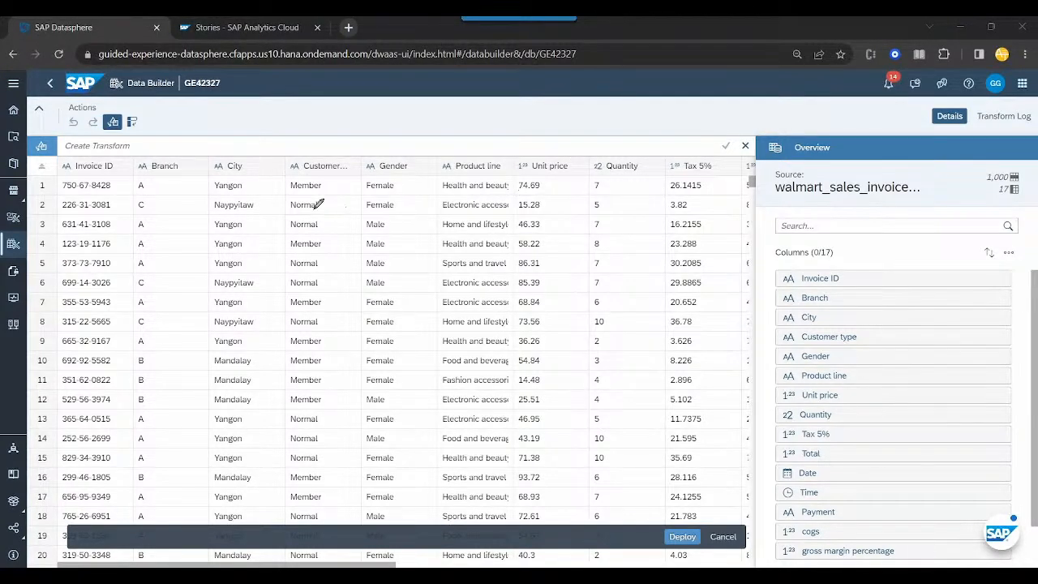
pyautogui.moveTo(148, 151); pyautogui.dragTo(151, 154)
pyautogui.moveTo(228, 161)
pyautogui.mouseDown()
pyautogui.moveTo(216, 168)
pyautogui.moveTo(231, 149)
pyautogui.mouseUp()
pyautogui.moveTo(297, 154)
pyautogui.mouseDown()
pyautogui.moveTo(307, 168)
pyautogui.moveTo(297, 156)
pyautogui.mouseUp()
pyautogui.moveTo(375, 149)
pyautogui.mouseDown()
pyautogui.moveTo(386, 176)
pyautogui.moveTo(375, 147)
pyautogui.mouseUp()
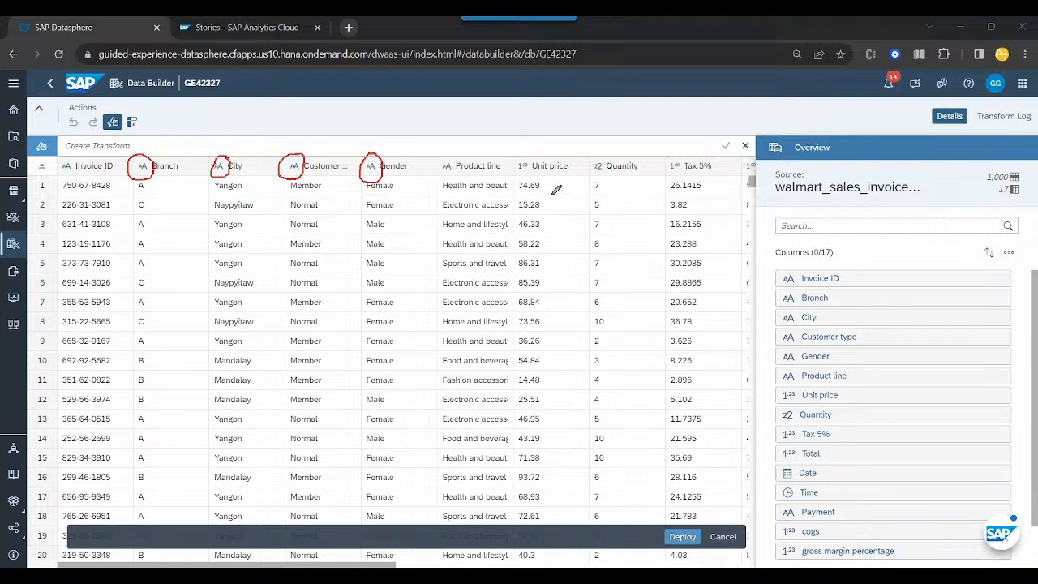
pyautogui.moveTo(610, 151)
pyautogui.mouseDown()
pyautogui.moveTo(593, 167)
pyautogui.moveTo(618, 159)
pyautogui.moveTo(607, 151)
pyautogui.mouseUp()
pyautogui.moveTo(673, 152)
pyautogui.mouseDown()
pyautogui.moveTo(688, 172)
pyautogui.moveTo(680, 155)
pyautogui.mouseUp()
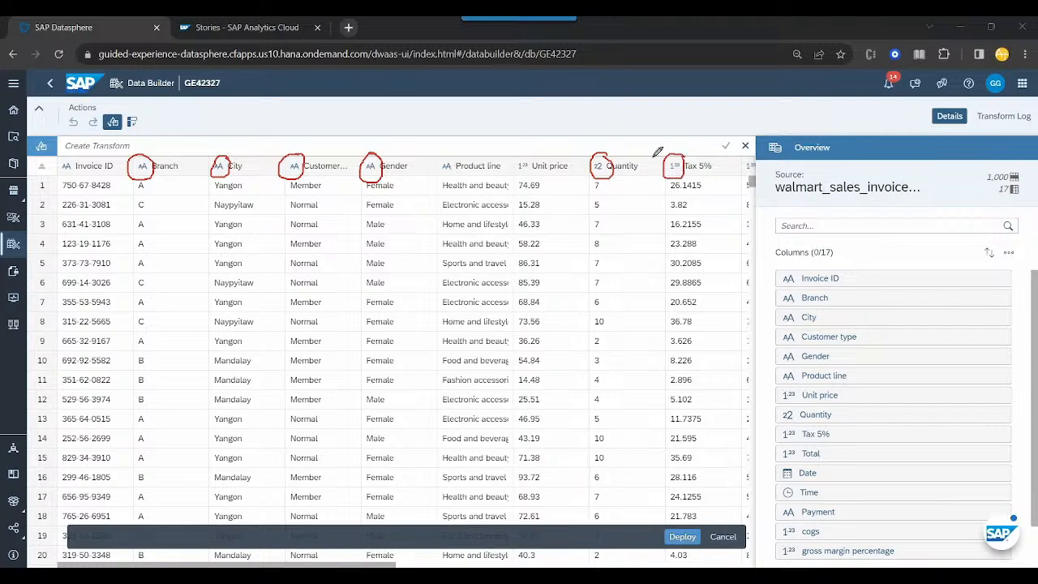
pyautogui.moveTo(531, 150)
pyautogui.mouseDown()
pyautogui.moveTo(535, 178)
pyautogui.moveTo(527, 146)
pyautogui.mouseUp()
pyautogui.rightClick(593, 261)
pyautogui.click(657, 340)
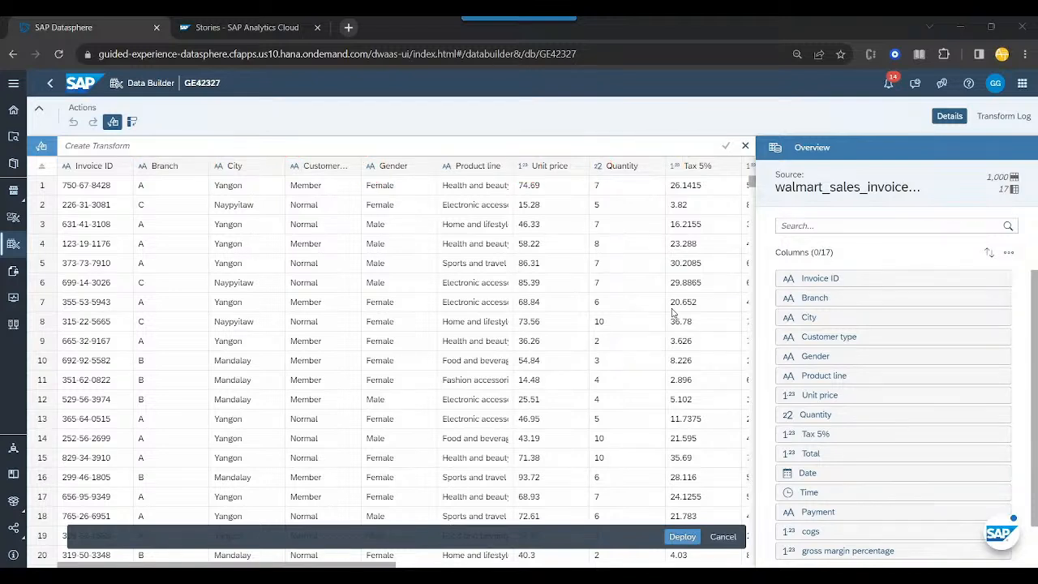
# - Inspect the column details and data distribution of the Gender and Quantity columns
pyautogui.click(400, 168)
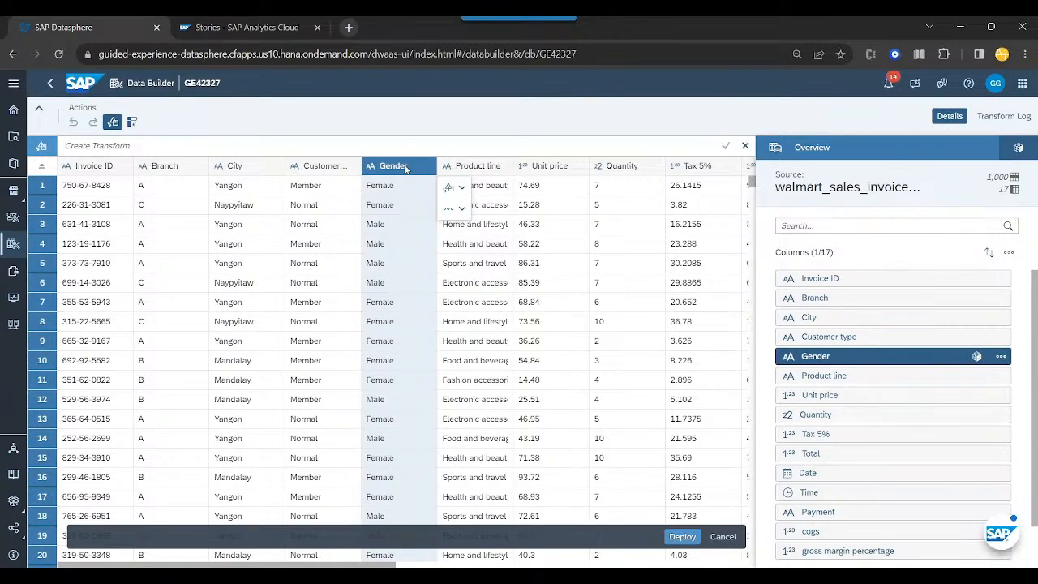
pyautogui.click(1015, 147)
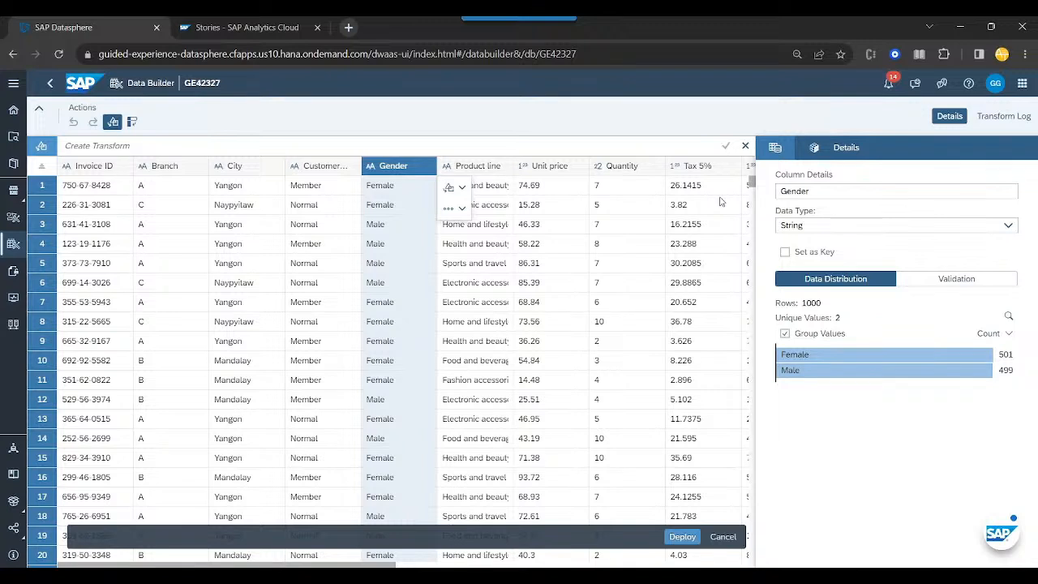
pyautogui.click(633, 167)
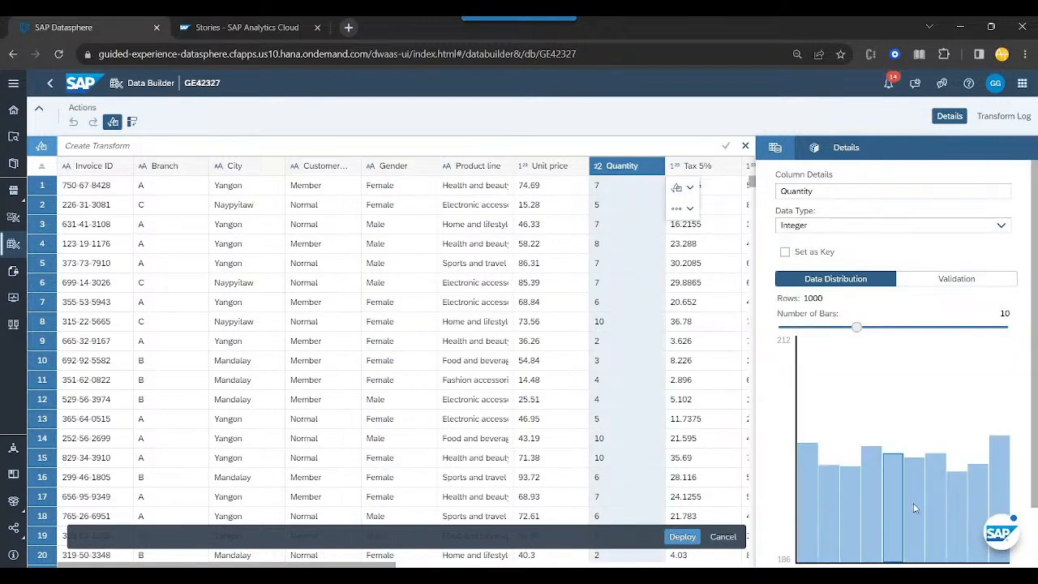
# - Select the Unit price column and review the complete column list of the imported file in its overview
pyautogui.click(558, 170)
pyautogui.click(775, 148)
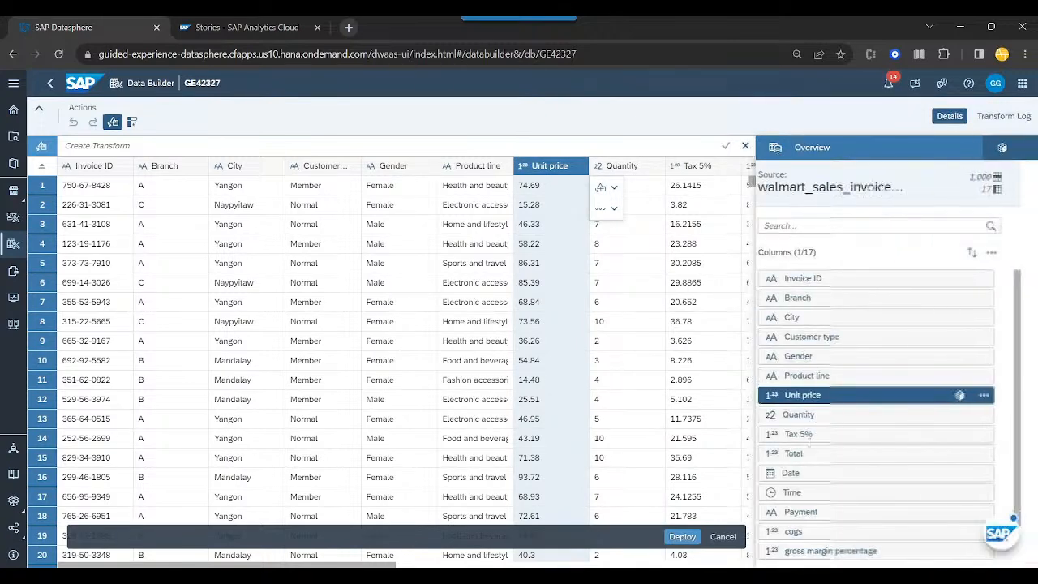
pyautogui.scroll(-2, 888, 384)
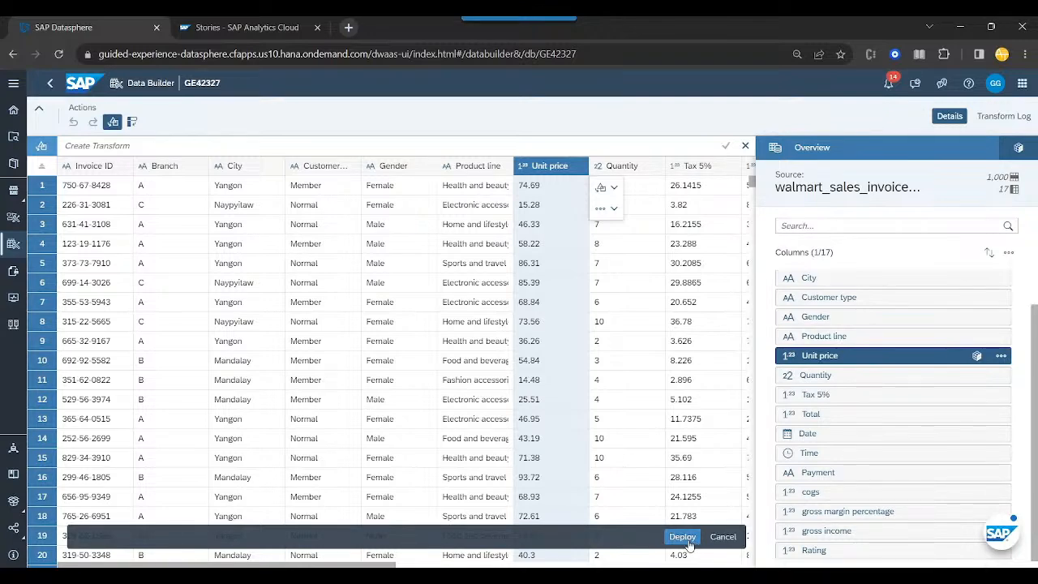
# - Deploy the imported data as a table with the business and technical name tab_wallmart_invoices
pyautogui.click(686, 543)
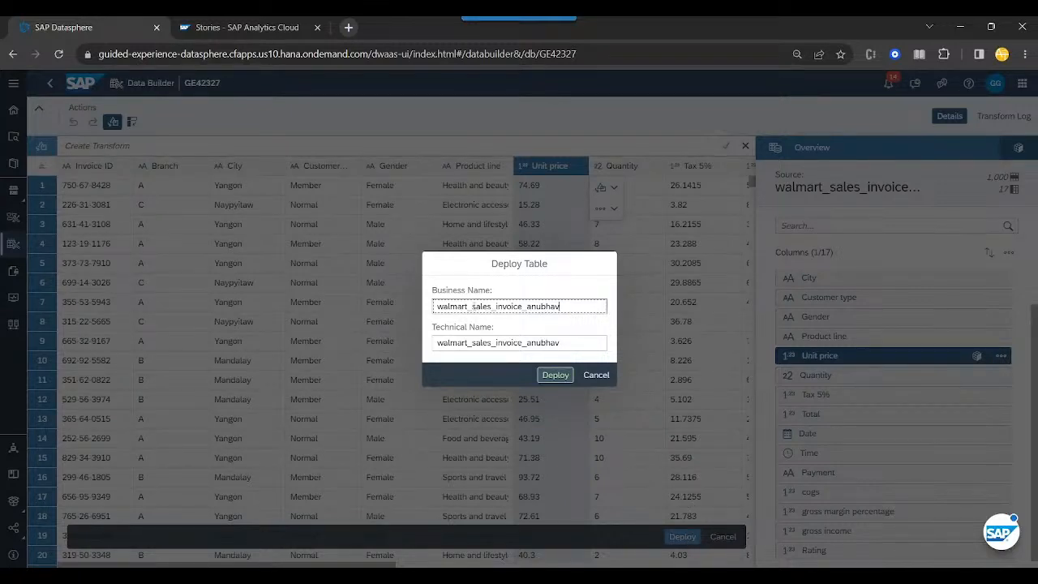
pyautogui.moveTo(569, 306); pyautogui.dragTo(435, 308)
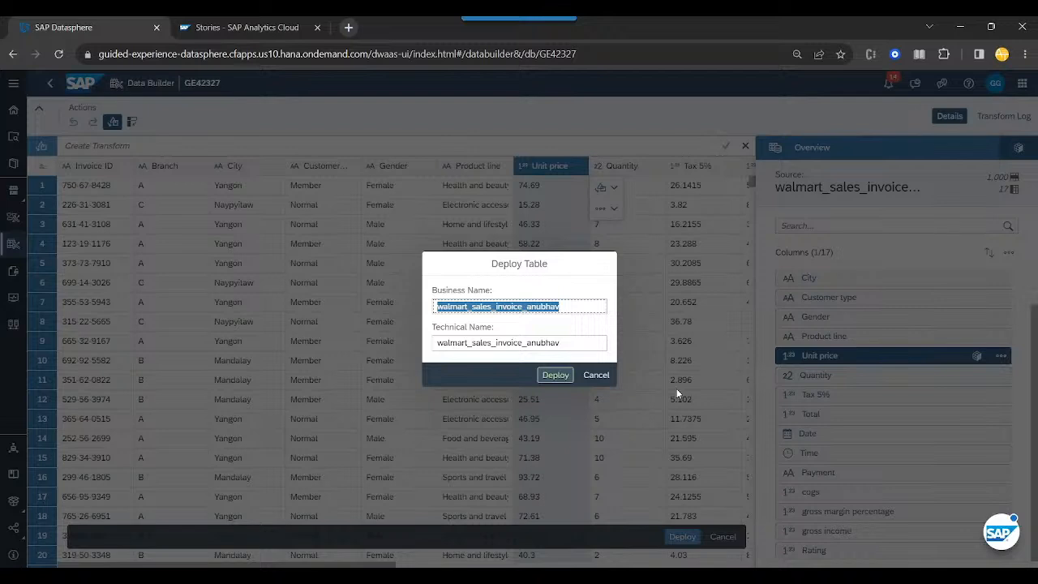
pyautogui.press('BackSpace')
pyautogui.write('tab_w')
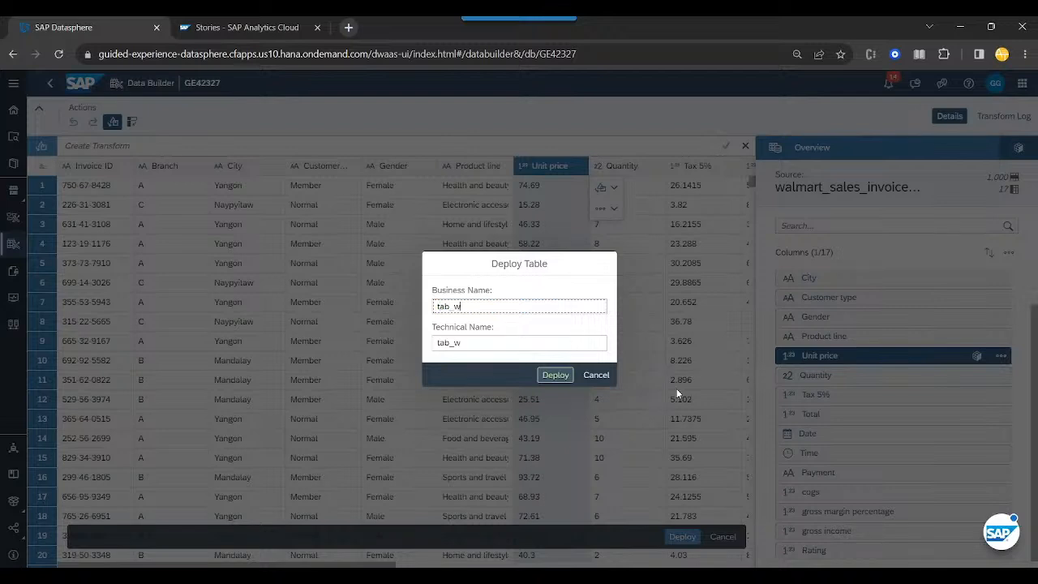
pyautogui.write('allmart_invoices')
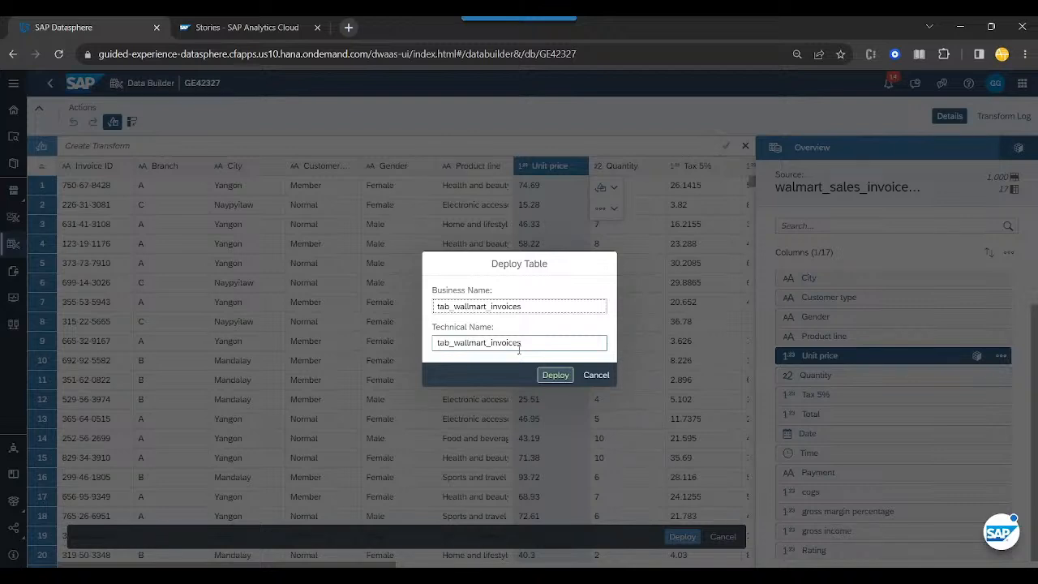
pyautogui.click(555, 375)
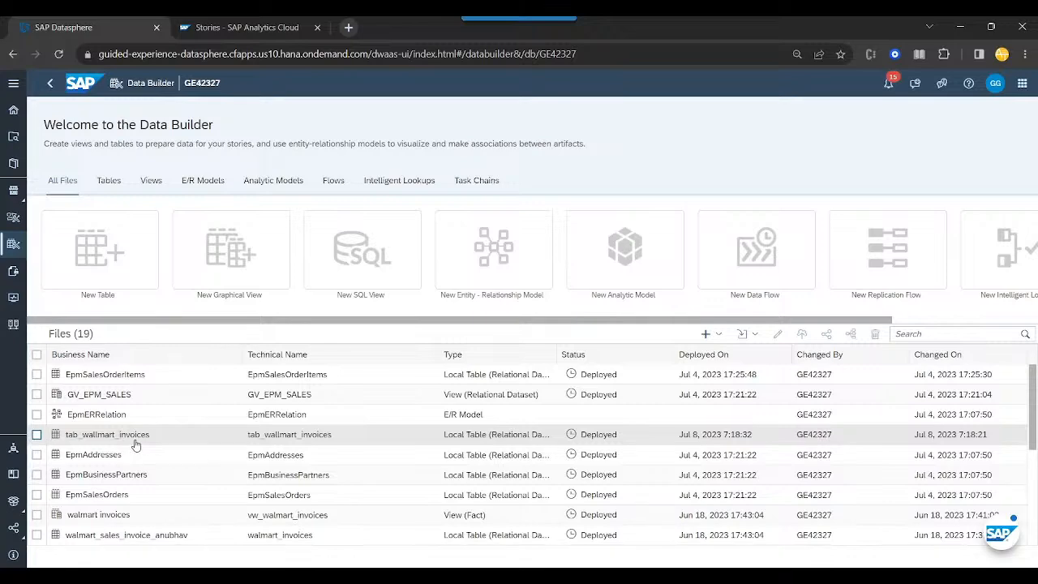
# - Create a new graphical view and add the tab_wallmart_invoices table to its canvas as the source
pyautogui.click(240, 271)
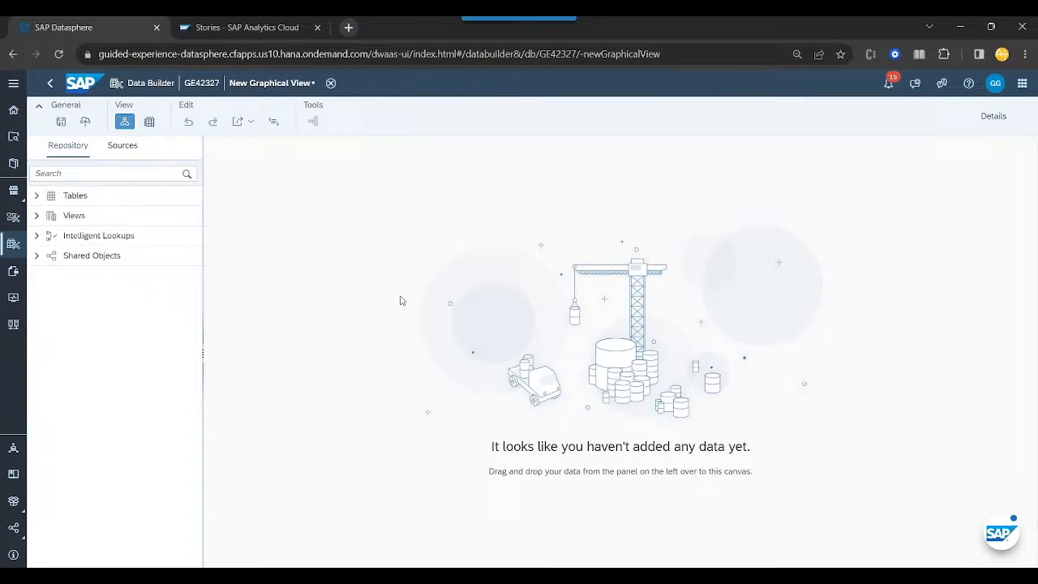
pyautogui.click(37, 198)
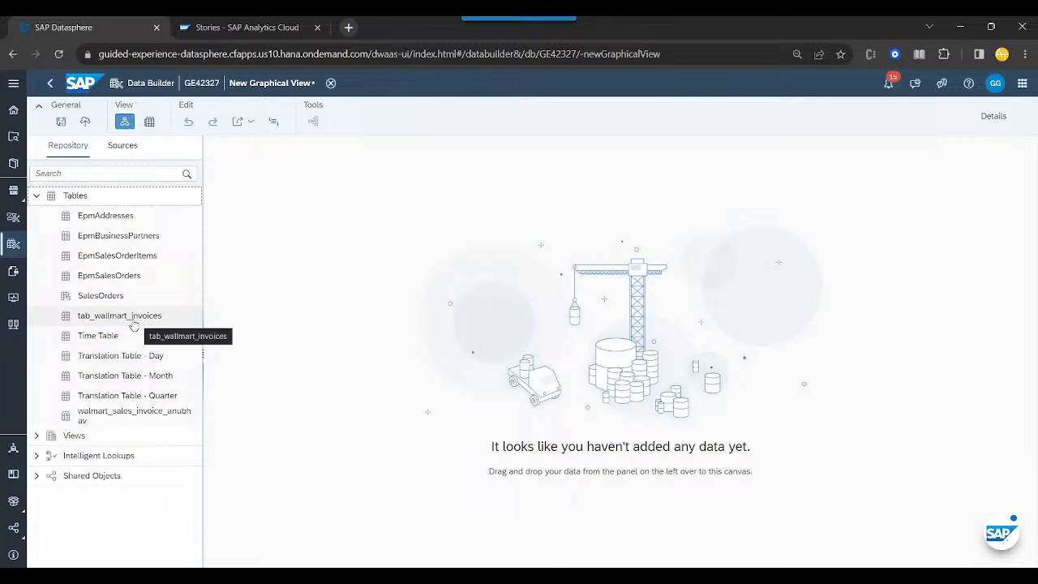
pyautogui.moveTo(136, 321); pyautogui.dragTo(463, 367)
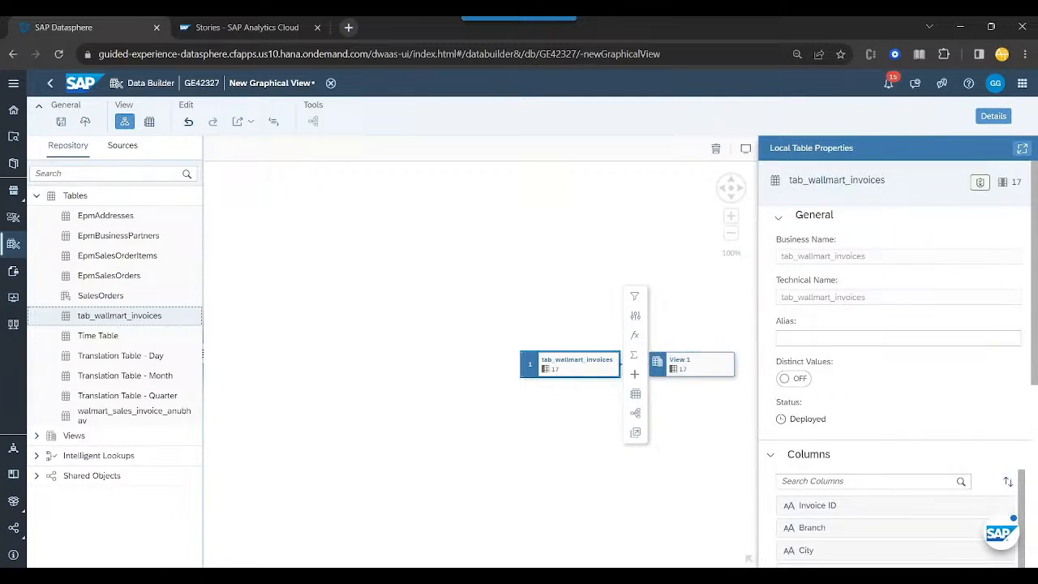
# - Set the output view's semantic usage to Fact and turn on Expose for Consumption
pyautogui.click(732, 337)
pyautogui.click(722, 367)
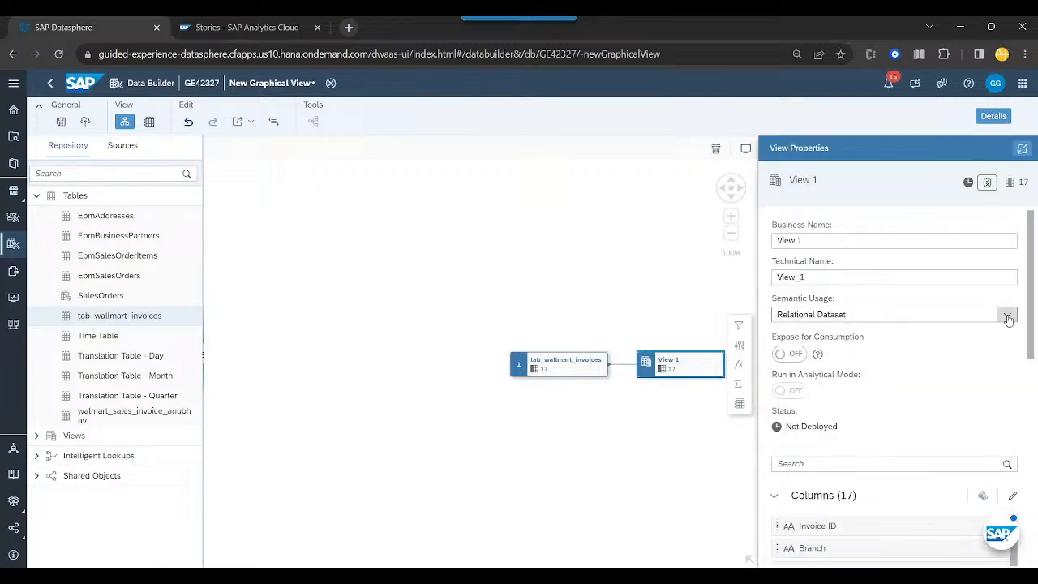
pyautogui.click(1008, 319)
pyautogui.click(841, 334)
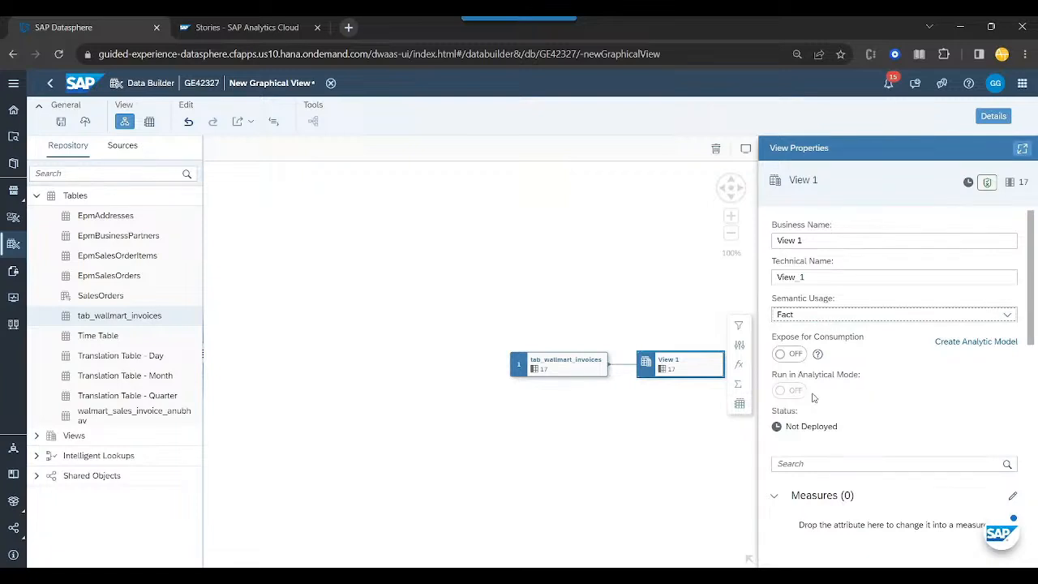
pyautogui.click(795, 355)
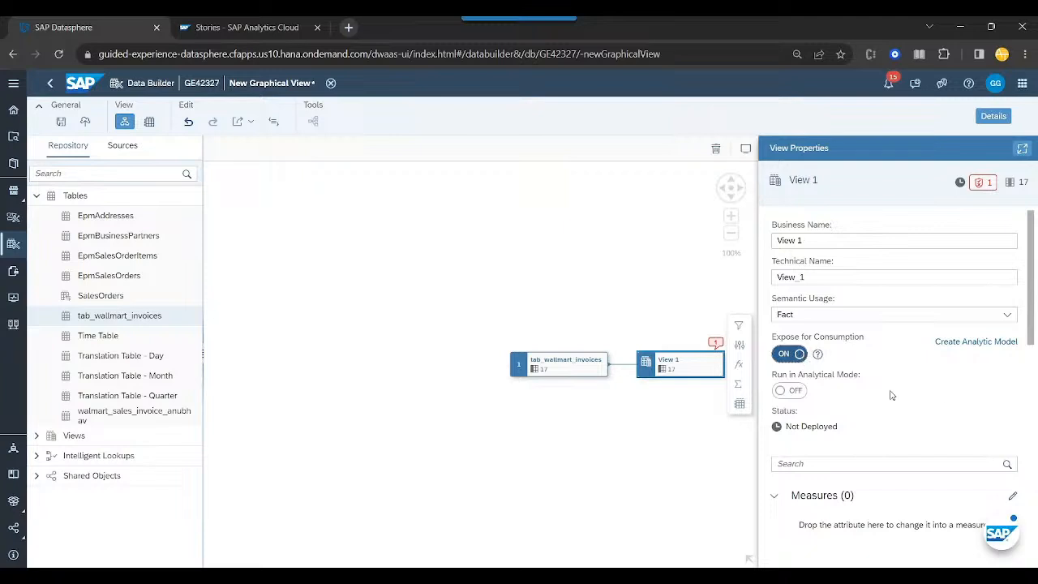
# - Look over the view's attributes and read its validation message
pyautogui.scroll(-4, 922, 398)
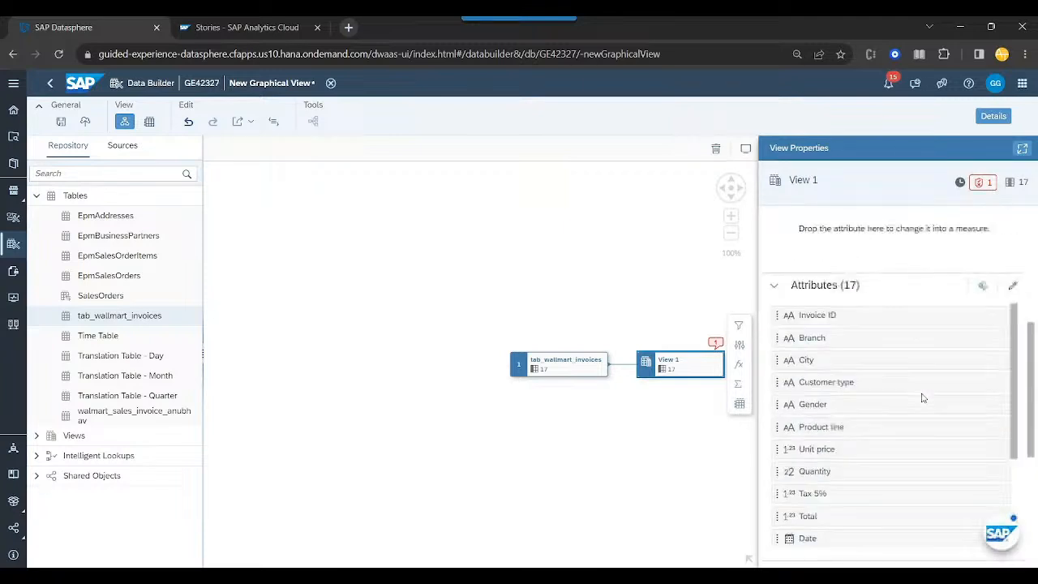
pyautogui.scroll(3, 922, 397)
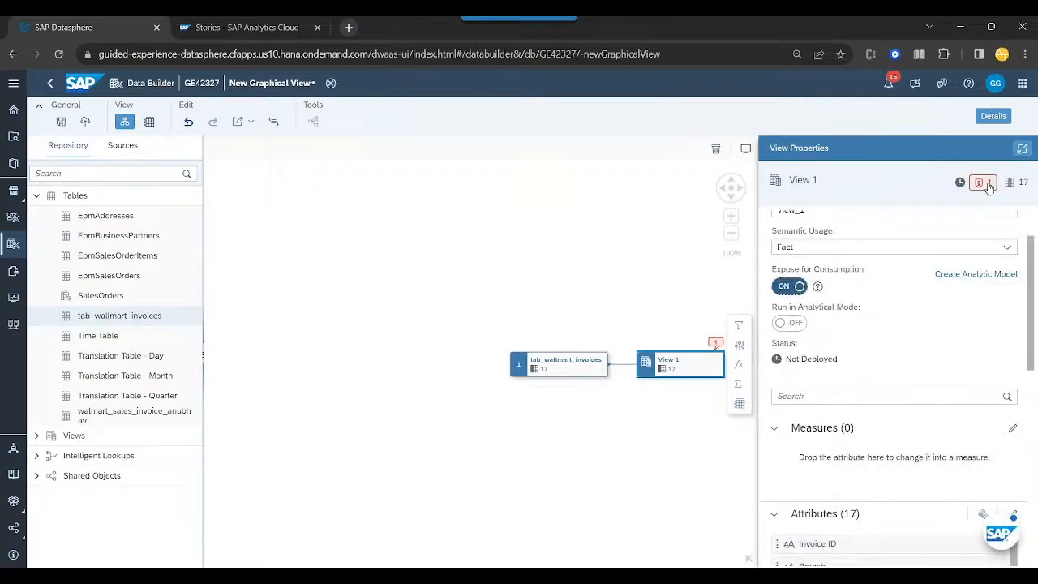
pyautogui.click(986, 185)
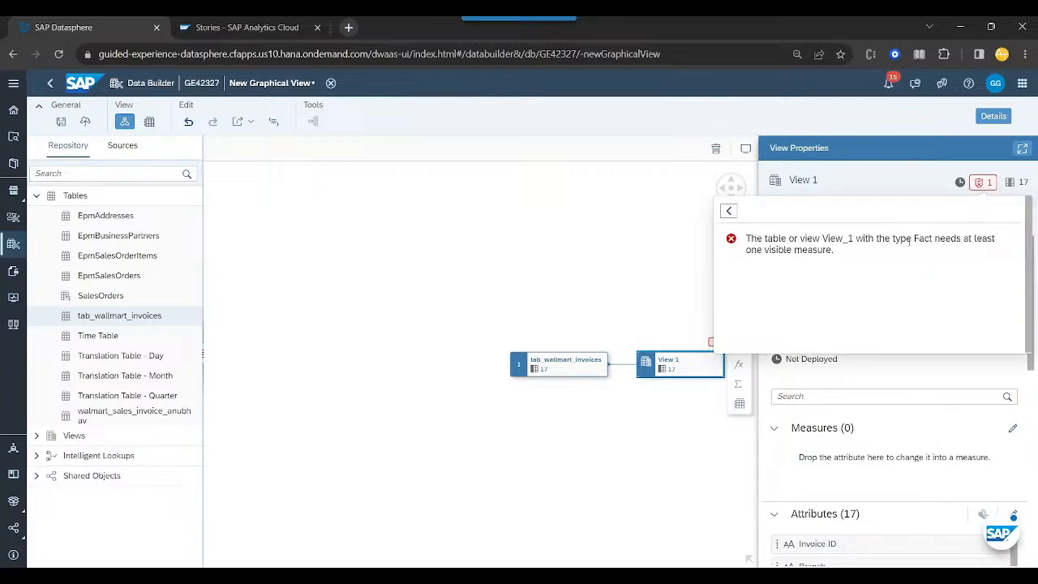
pyautogui.moveTo(917, 241); pyautogui.dragTo(1007, 245)
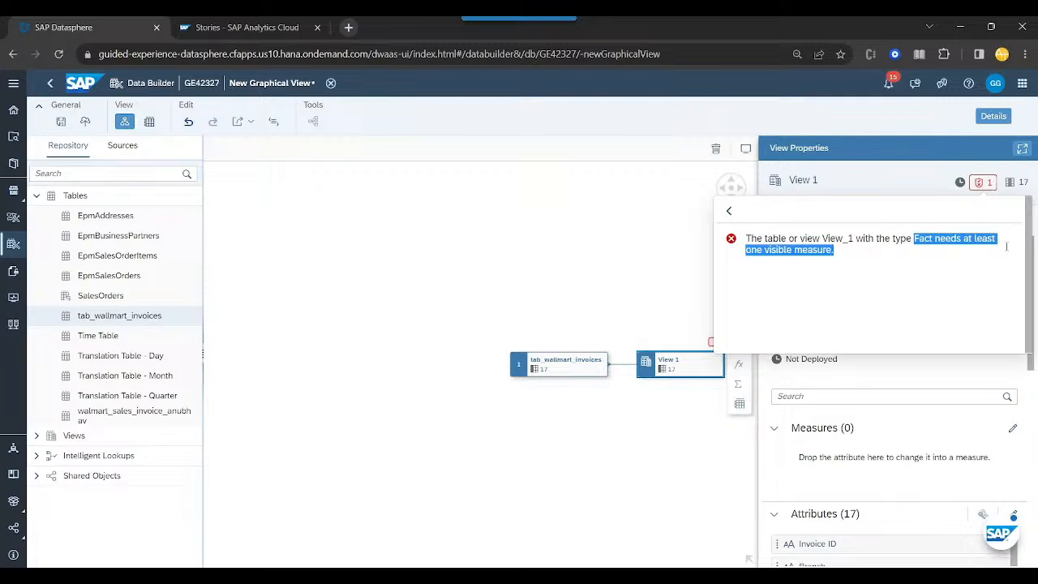
pyautogui.click(1000, 249)
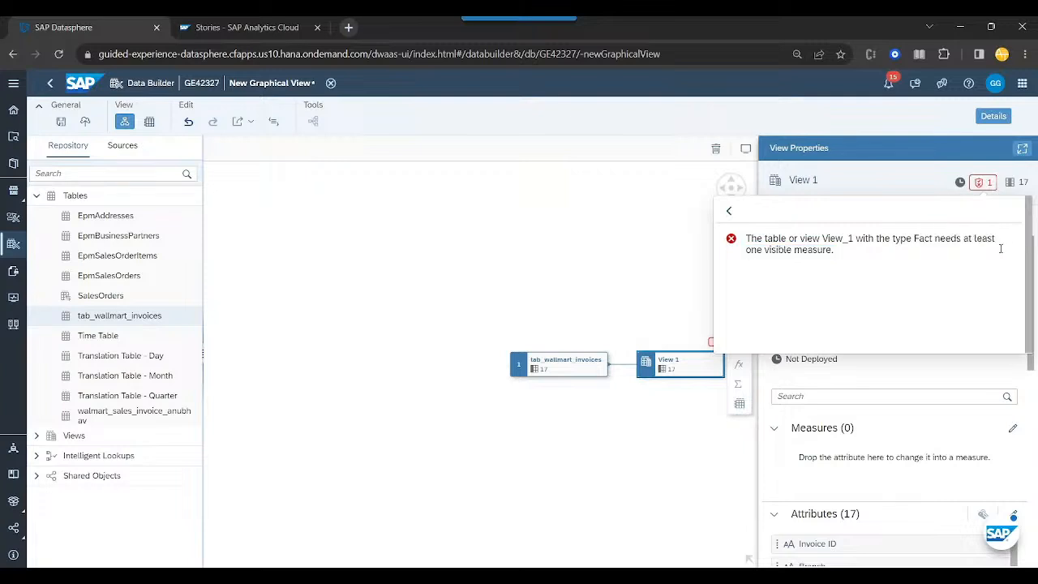
pyautogui.click(981, 182)
# - Change the attributes Unit price, Quantity, Tax 5%, Total, cogs, gross margin percentage, gross income and Rating to measures
pyautogui.scroll(-3, 910, 466)
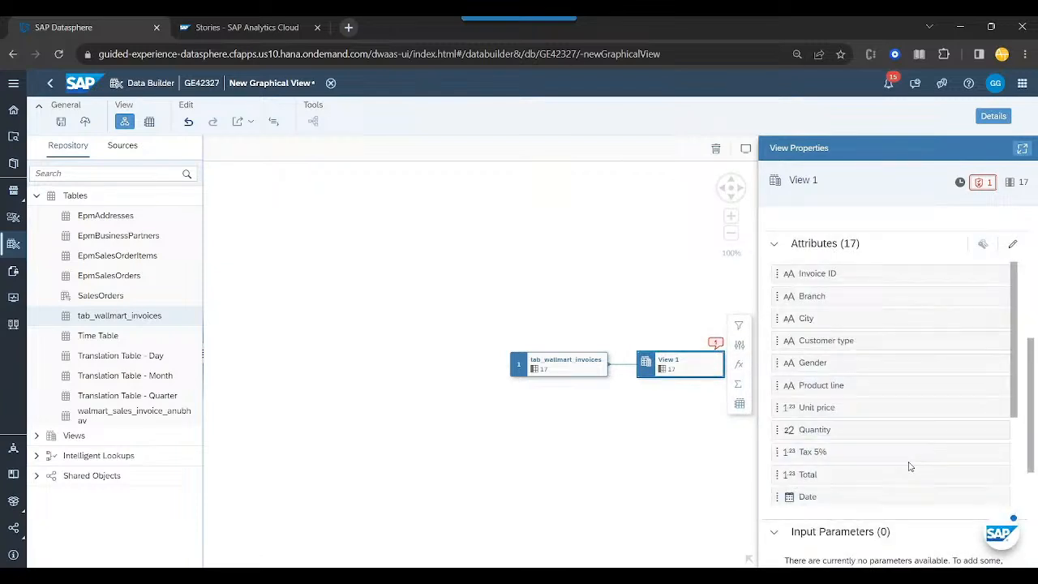
pyautogui.scroll(-4, 909, 475)
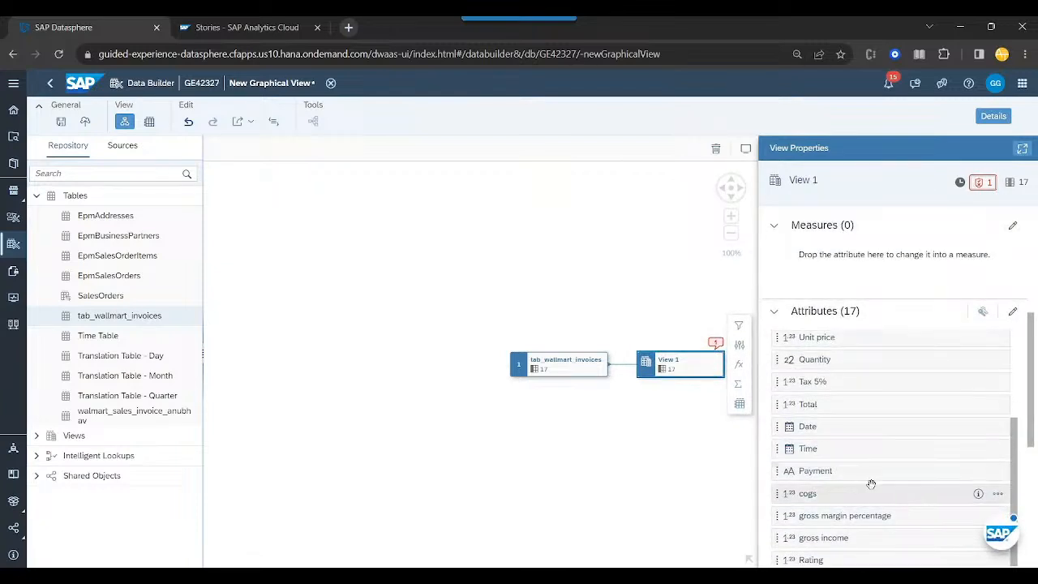
pyautogui.scroll(-2, 870, 485)
pyautogui.click(998, 426)
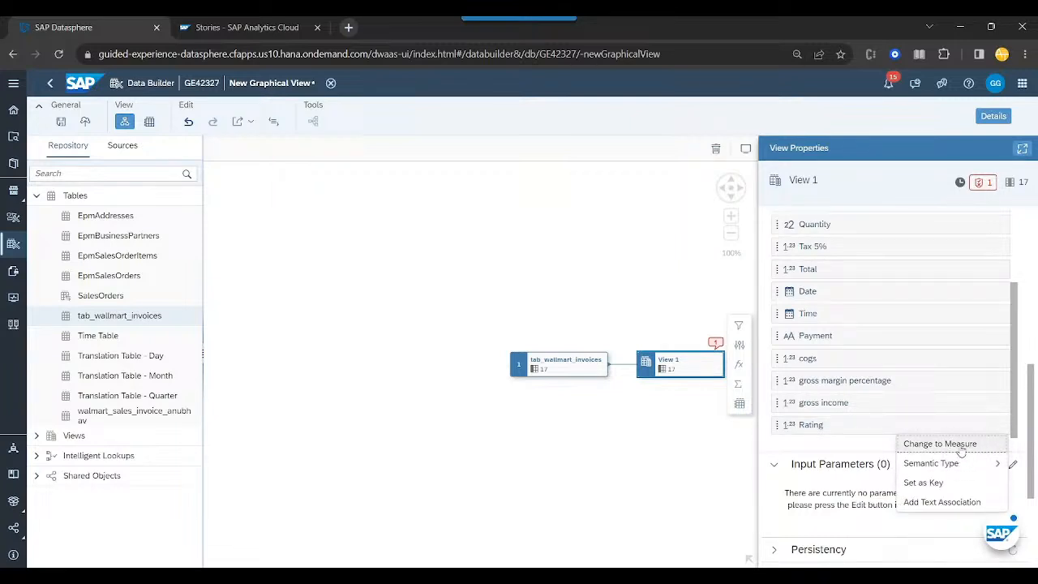
pyautogui.click(846, 423)
pyautogui.keyDown('ctrl'); pyautogui.click(846, 403); pyautogui.keyUp('ctrl')
pyautogui.keyDown('ctrl'); pyautogui.click(846, 382); pyautogui.keyUp('ctrl')
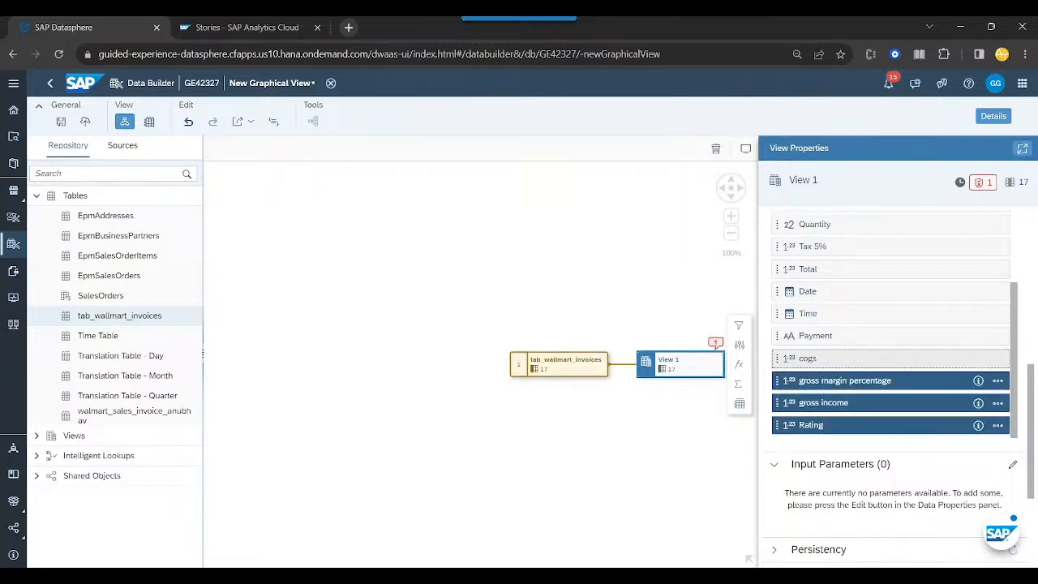
pyautogui.keyDown('ctrl'); pyautogui.click(846, 358); pyautogui.keyUp('ctrl')
pyautogui.scroll(2, 846, 358)
pyautogui.keyDown('ctrl'); pyautogui.click(846, 336); pyautogui.keyUp('ctrl')
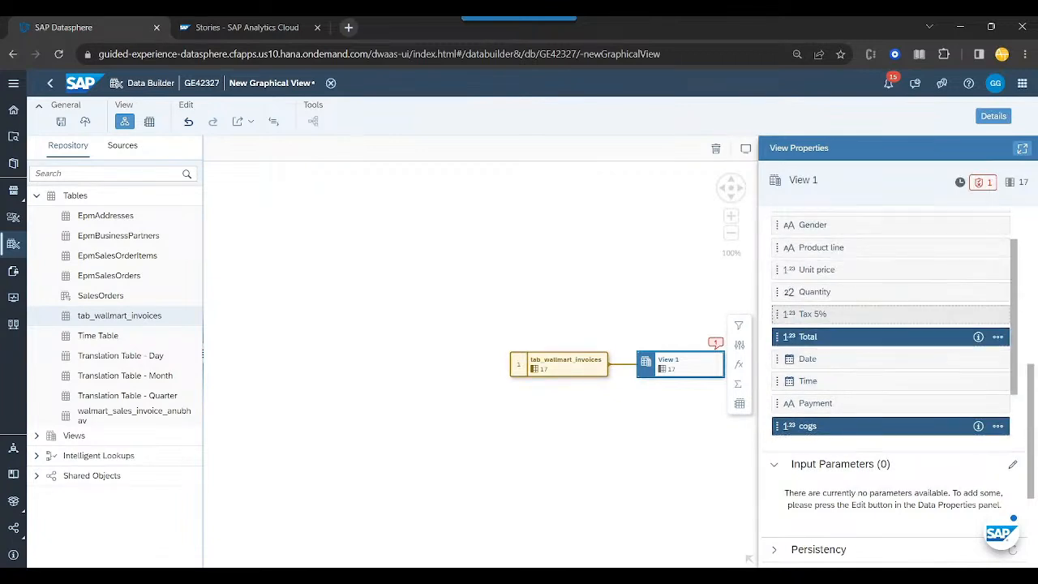
pyautogui.keyDown('ctrl'); pyautogui.click(846, 314); pyautogui.keyUp('ctrl')
pyautogui.keyDown('ctrl'); pyautogui.click(846, 291); pyautogui.keyUp('ctrl')
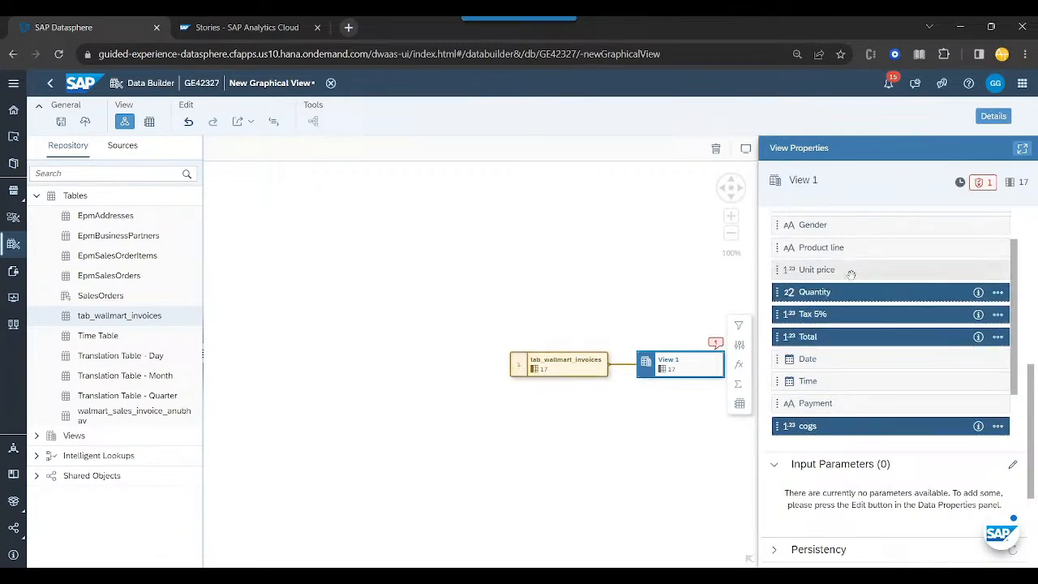
pyautogui.keyDown('ctrl'); pyautogui.click(846, 270); pyautogui.keyUp('ctrl')
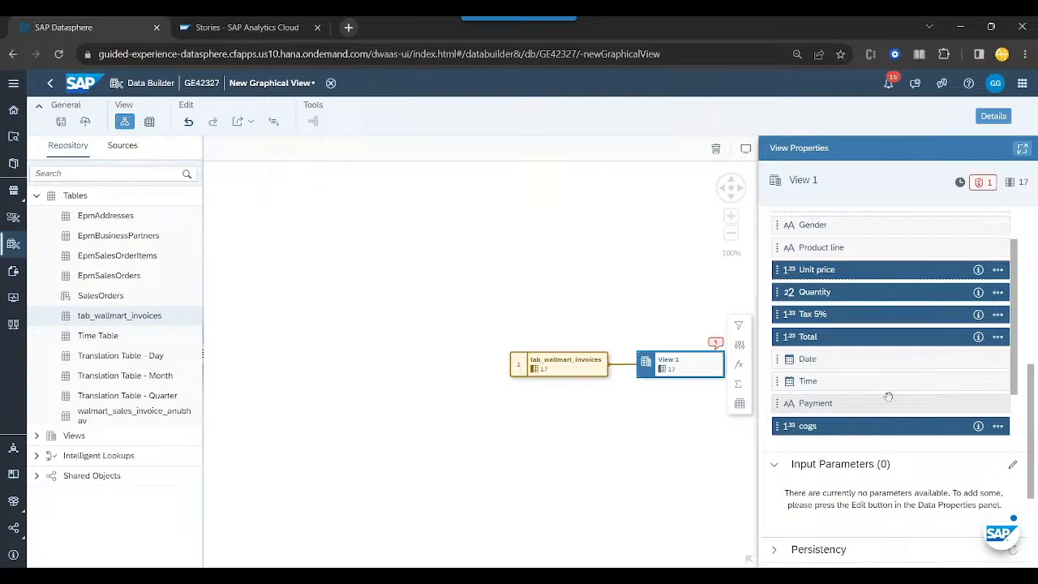
pyautogui.click(1001, 340)
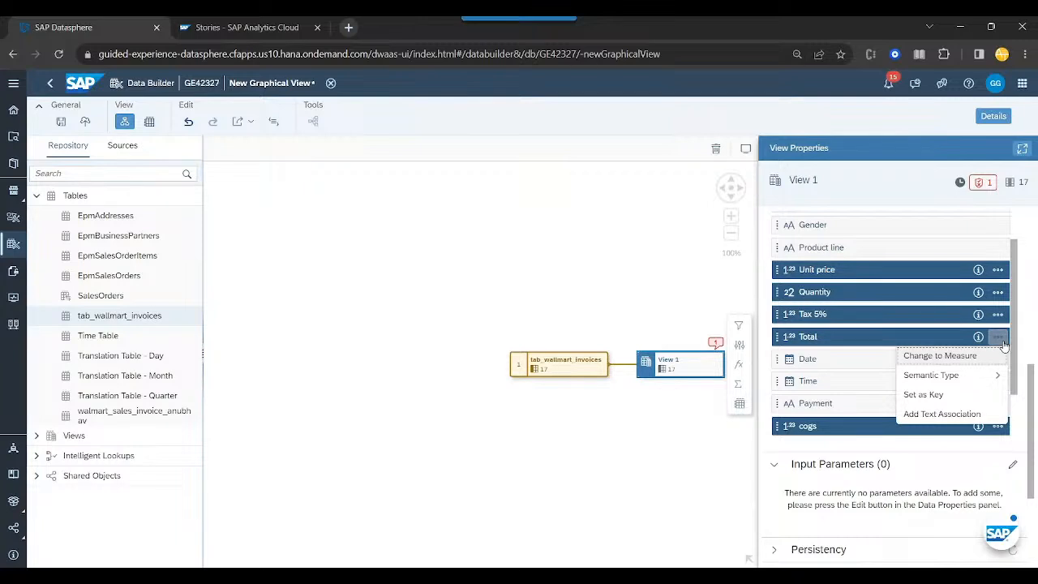
pyautogui.click(946, 357)
# - Review the view's attributes and measures and check the aggregation options available for the Unit price measure
pyautogui.scroll(5, 887, 422)
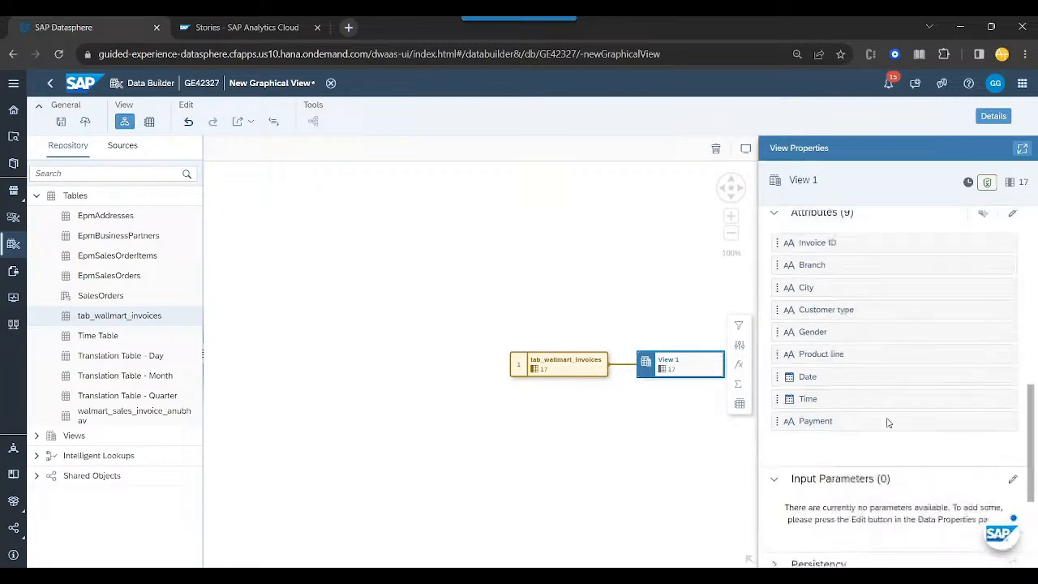
pyautogui.scroll(1, 887, 423)
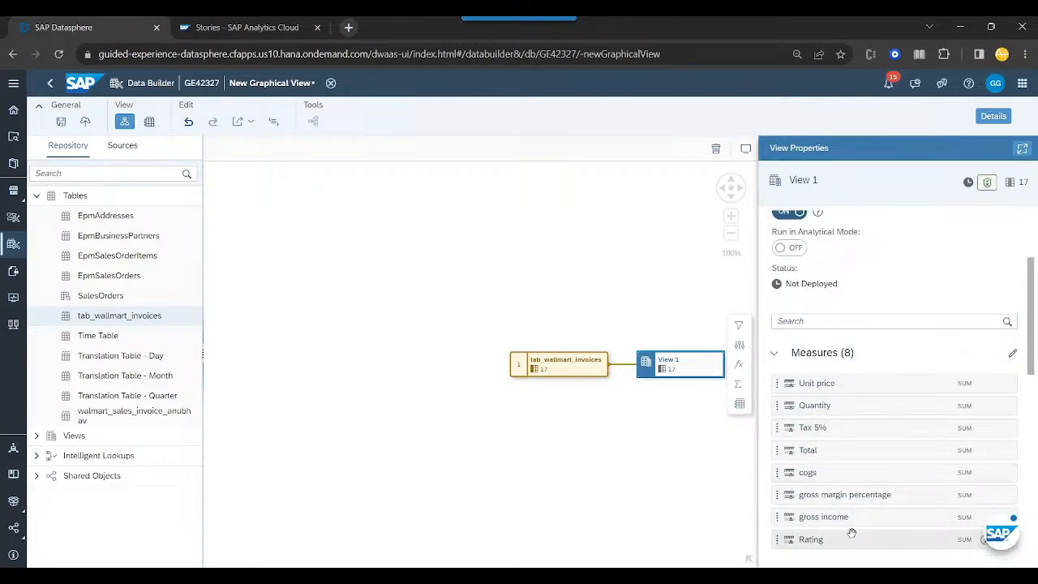
pyautogui.click(967, 383)
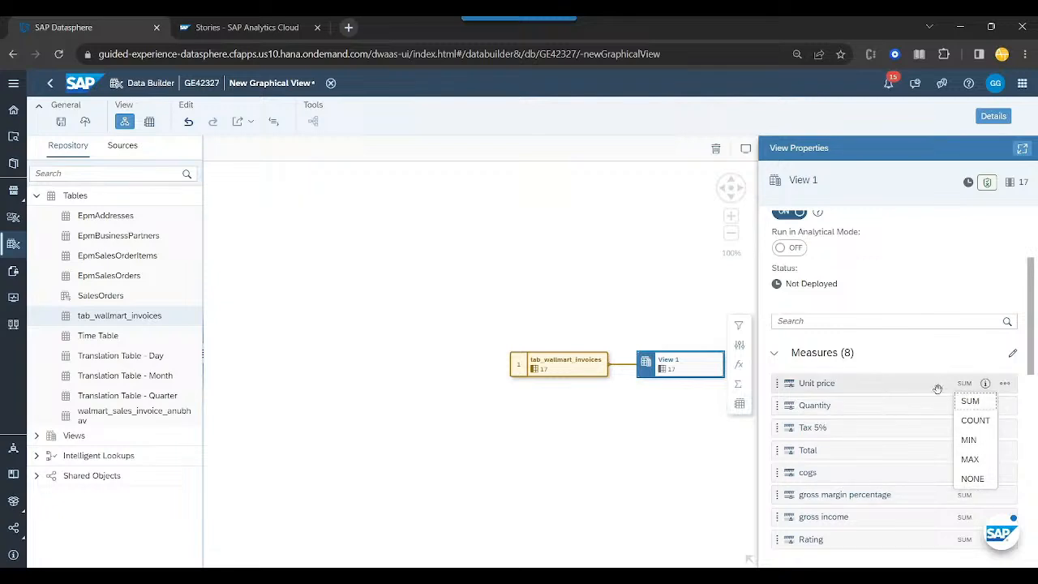
pyautogui.click(939, 375)
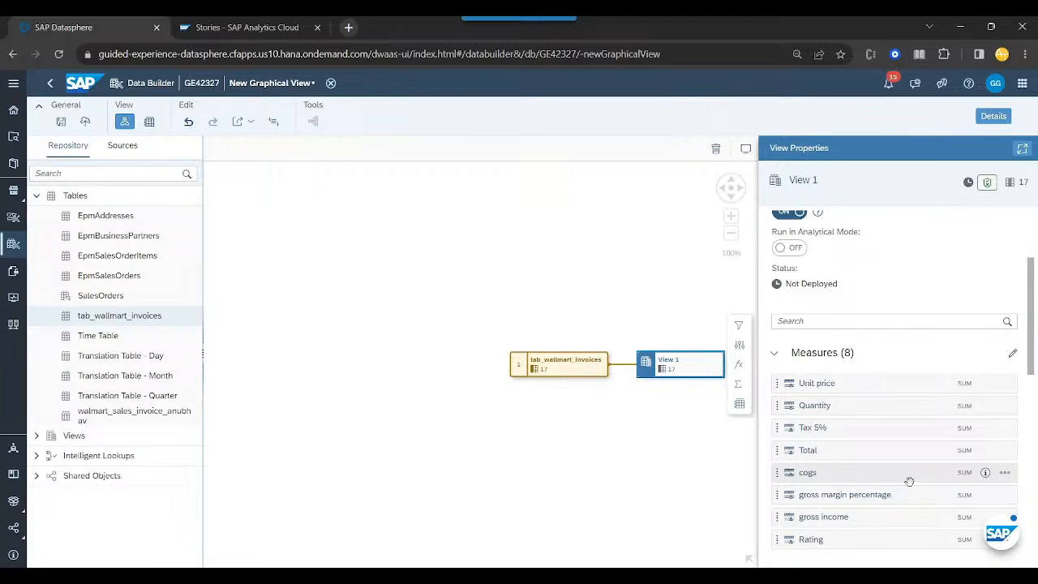
# - Rename the output view's business and technical names as VW_WALLMART_DS
pyautogui.scroll(3, 877, 509)
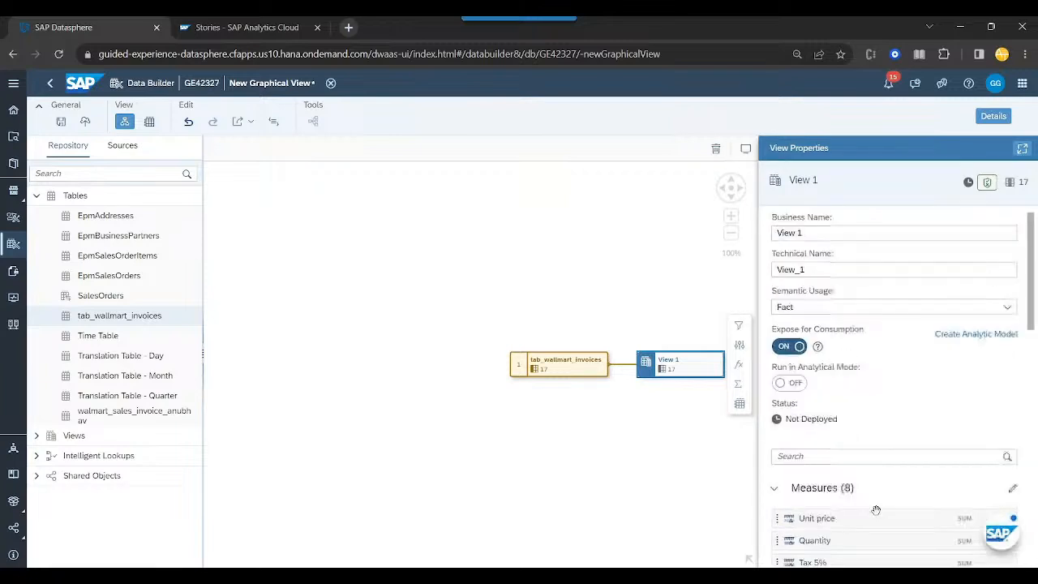
pyautogui.moveTo(564, 423); pyautogui.dragTo(423, 379)
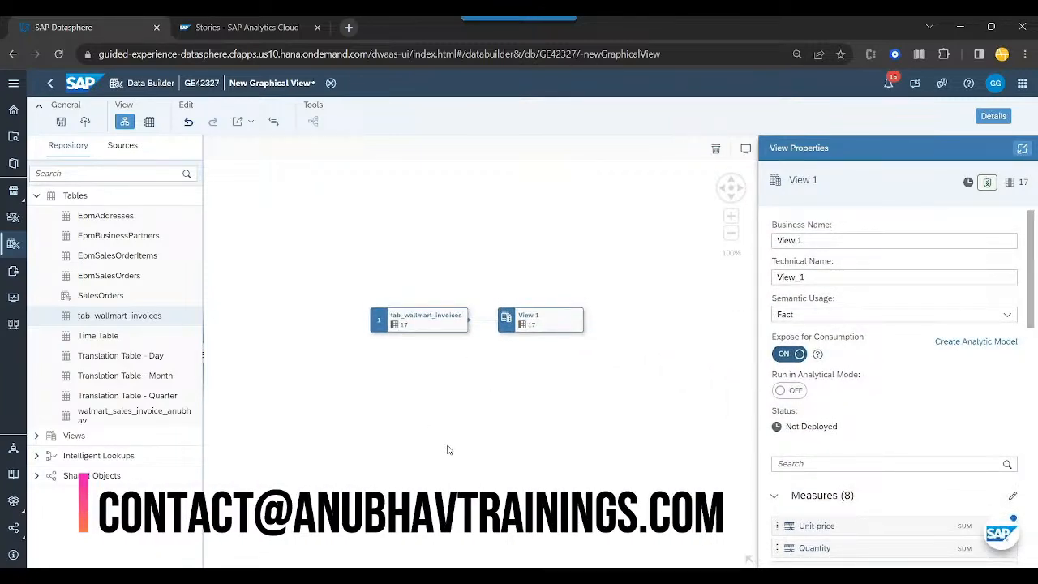
pyautogui.scroll(2, 448, 450)
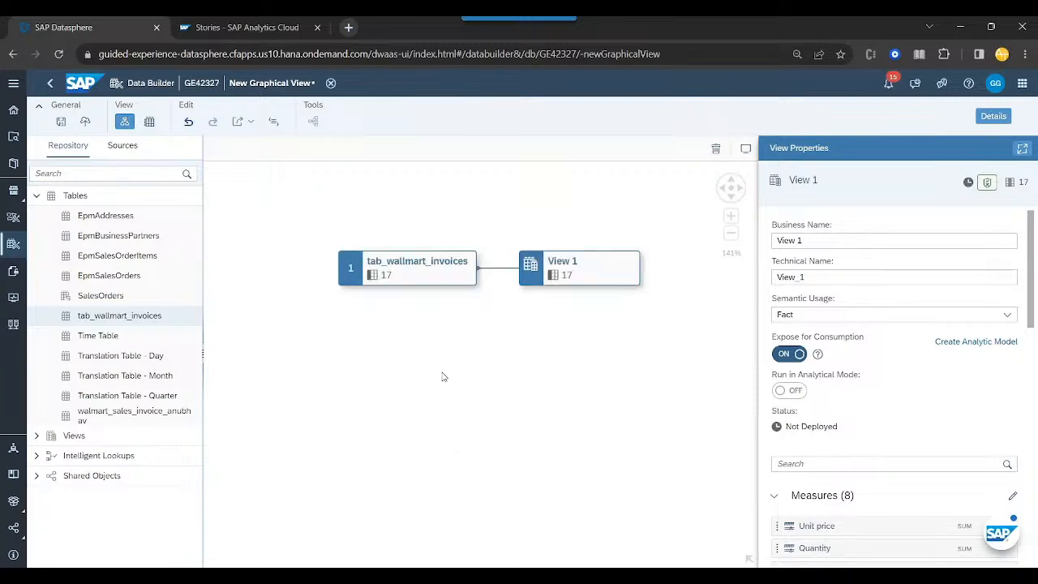
pyautogui.moveTo(444, 371); pyautogui.dragTo(407, 432)
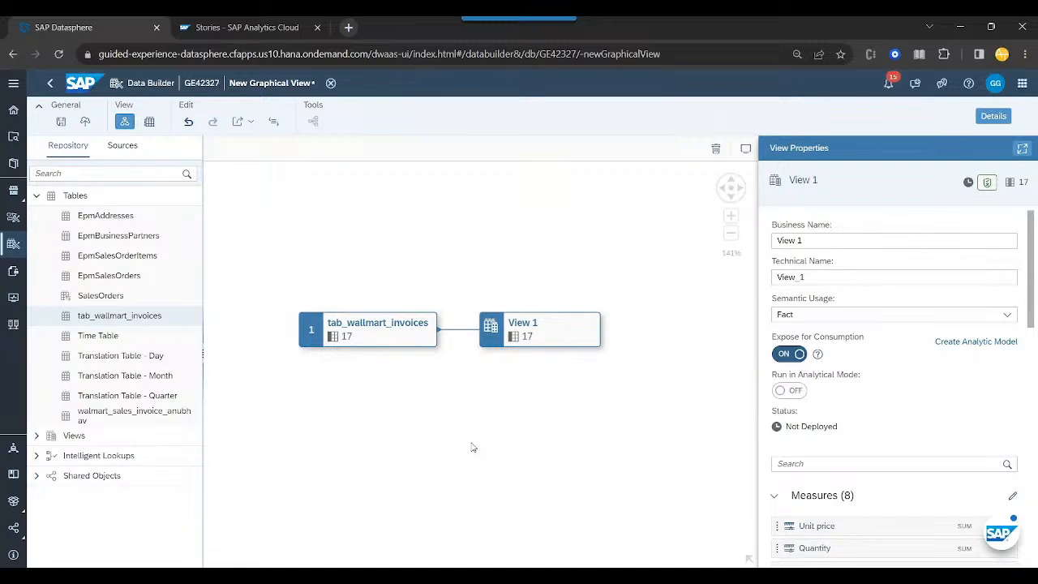
pyautogui.moveTo(808, 240); pyautogui.dragTo(770, 243)
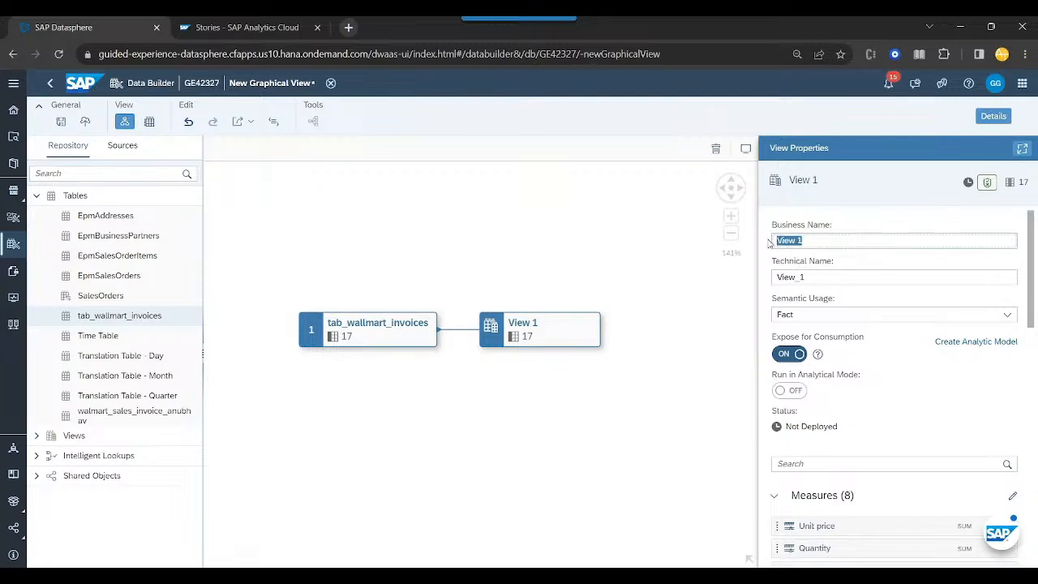
pyautogui.write('VW_')
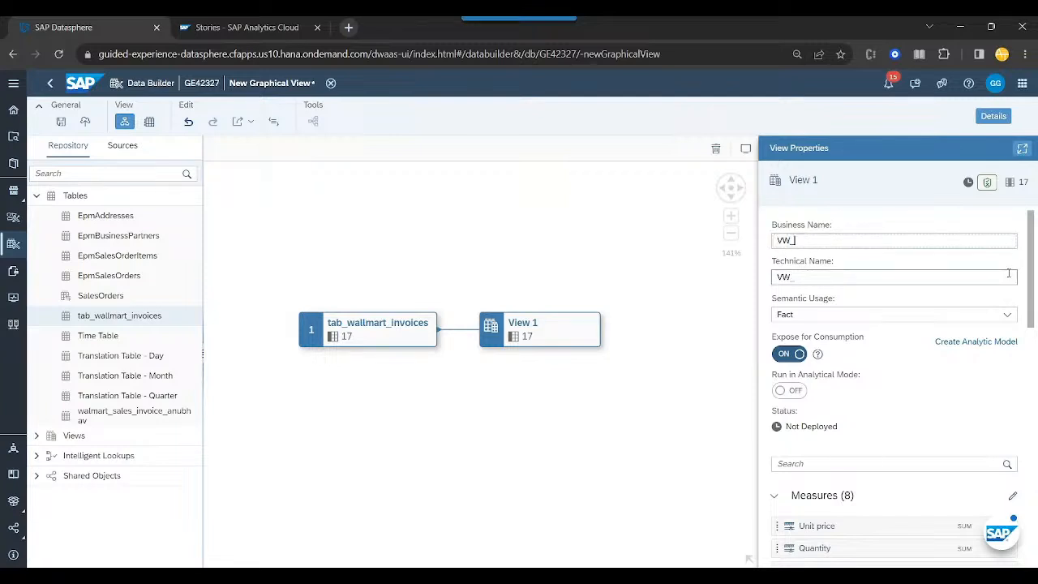
pyautogui.write('WALLMART_DS')
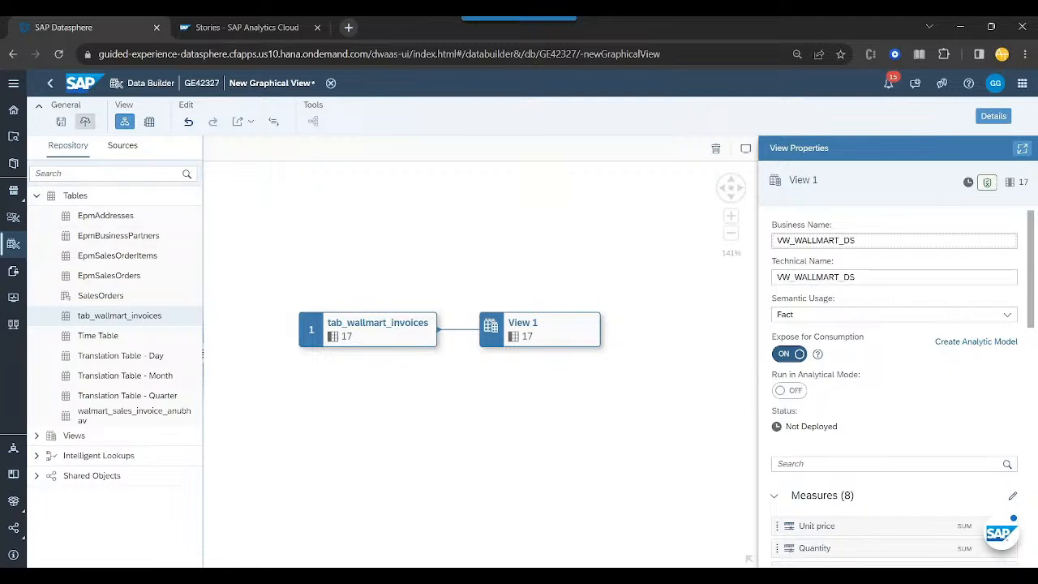
# - Save the VW_WALLMART_DS view and deploy it
pyautogui.click(60, 121)
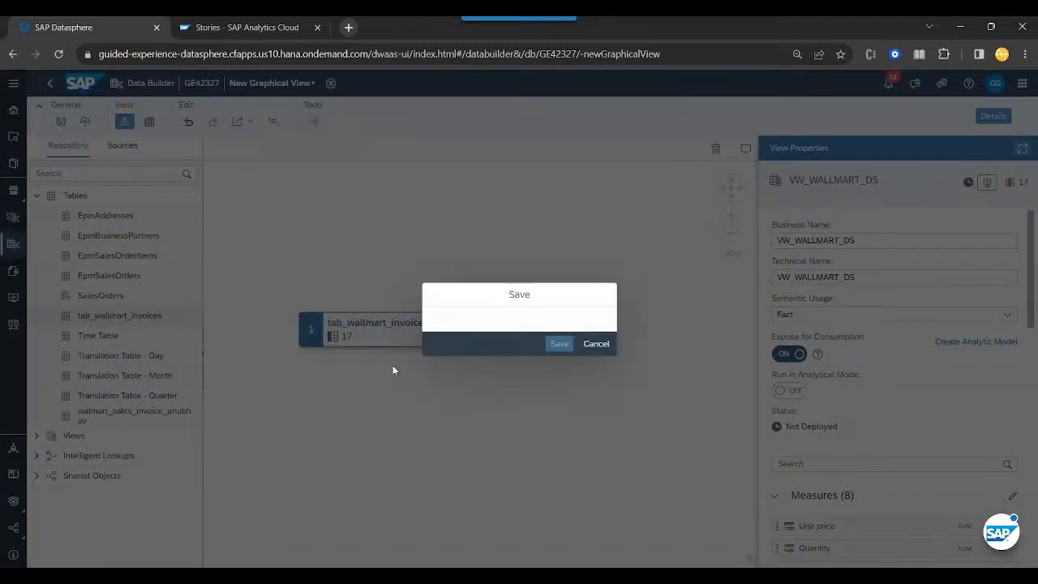
pyautogui.click(559, 377)
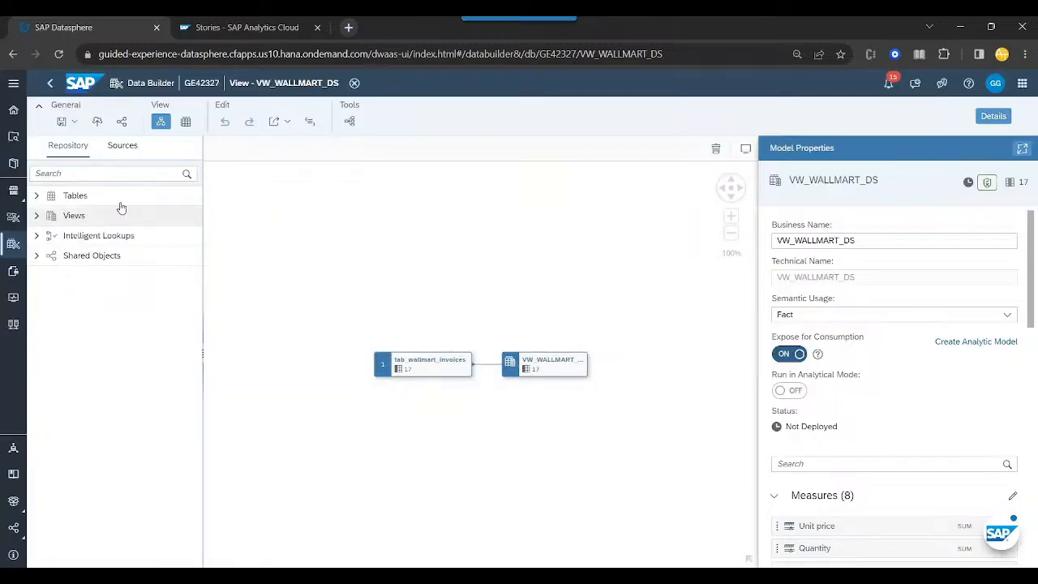
pyautogui.click(96, 122)
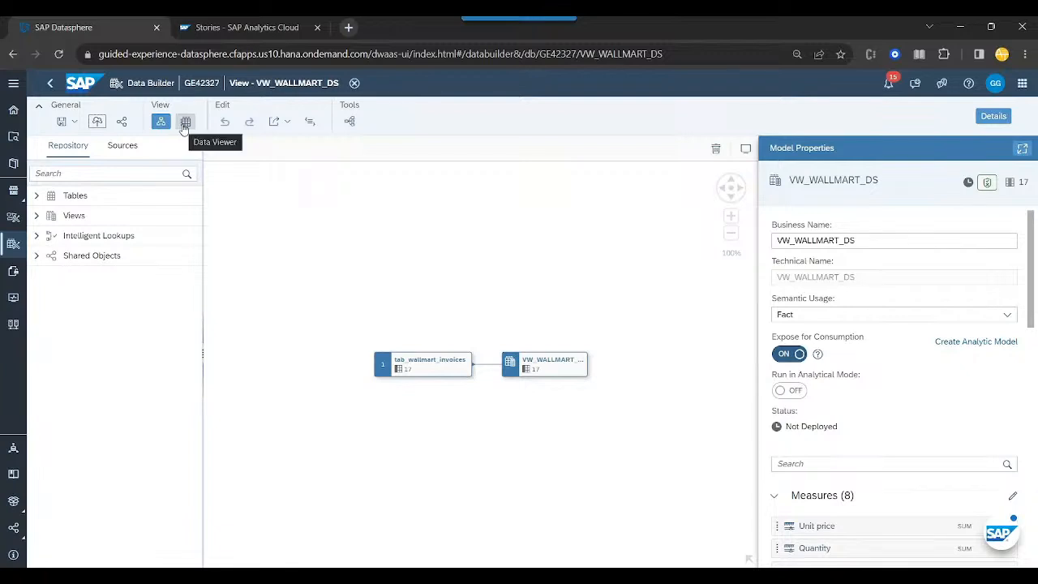
# - Preview the data of the VW_WALLMART_DS view with the properties hidden, and refresh the preview
pyautogui.click(185, 122)
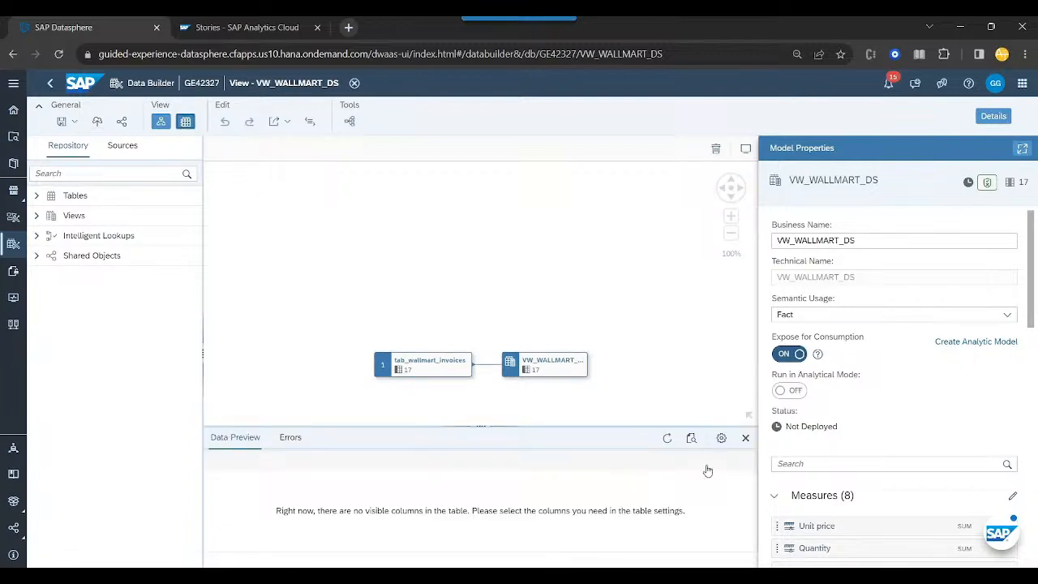
pyautogui.click(995, 117)
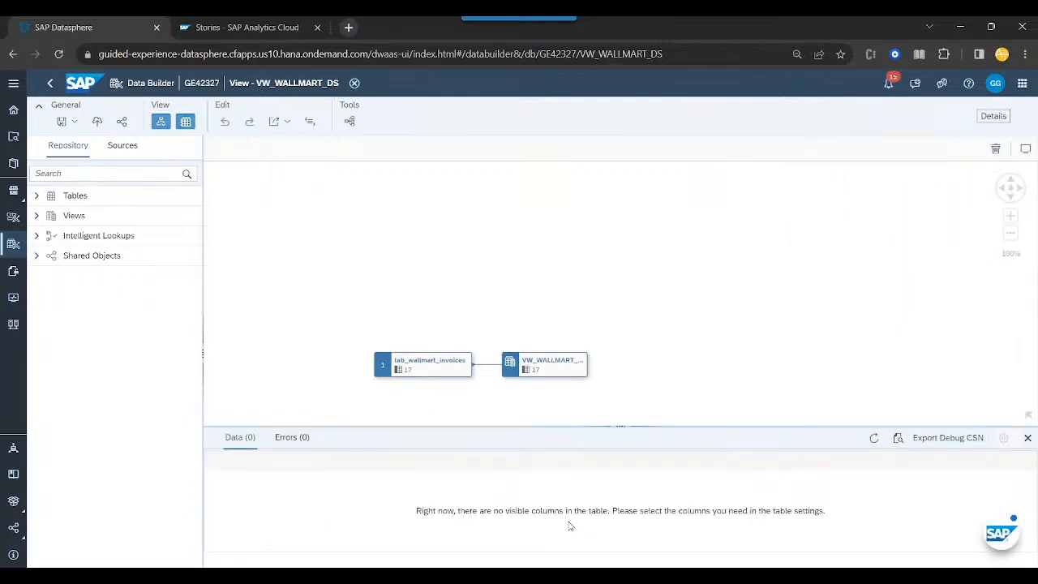
pyautogui.click(873, 439)
pyautogui.click(165, 123)
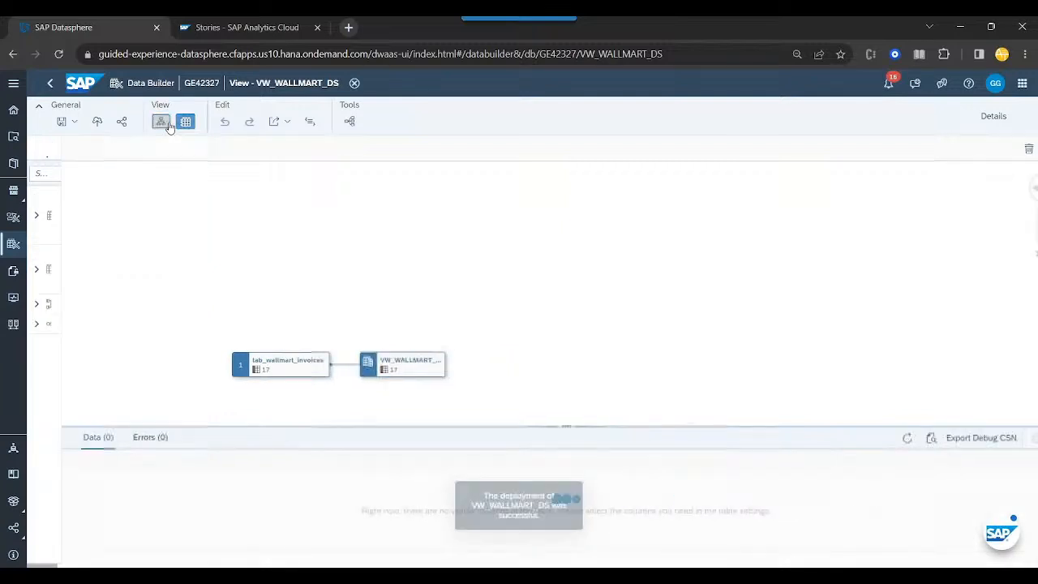
pyautogui.click(186, 123)
pyautogui.click(186, 123)
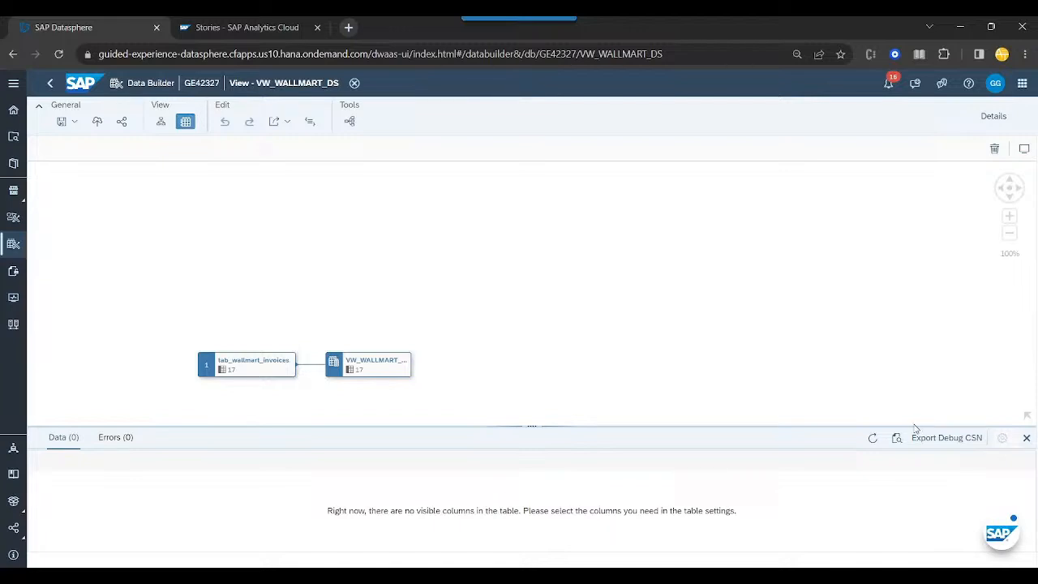
# - Enlarge the view's data preview, check its data and errors, and shrink the preview area again
pyautogui.moveTo(913, 426); pyautogui.dragTo(917, 372)
pyautogui.click(745, 483)
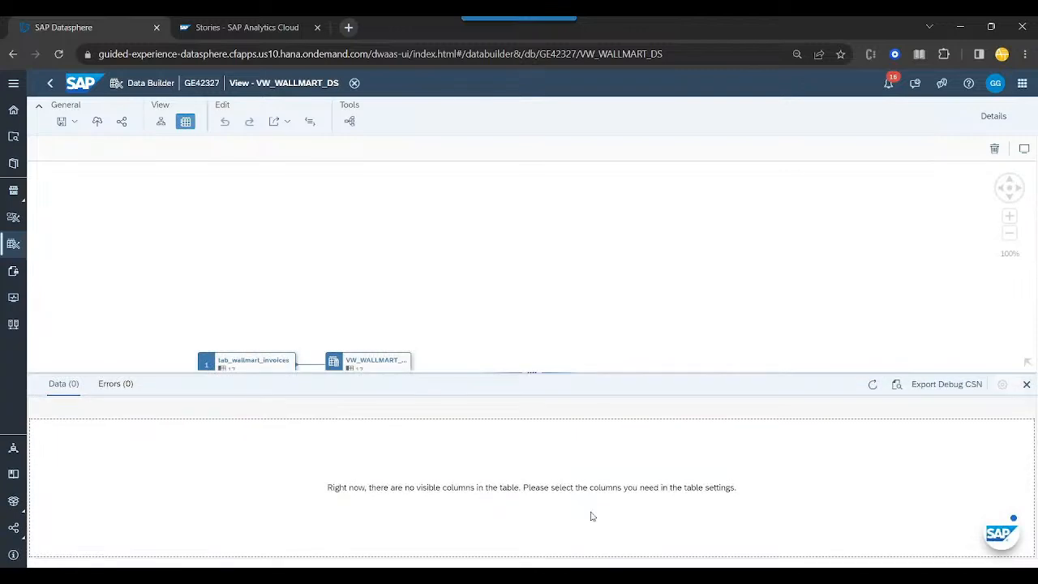
pyautogui.doubleClick(520, 466)
pyautogui.click(317, 470)
pyautogui.click(116, 384)
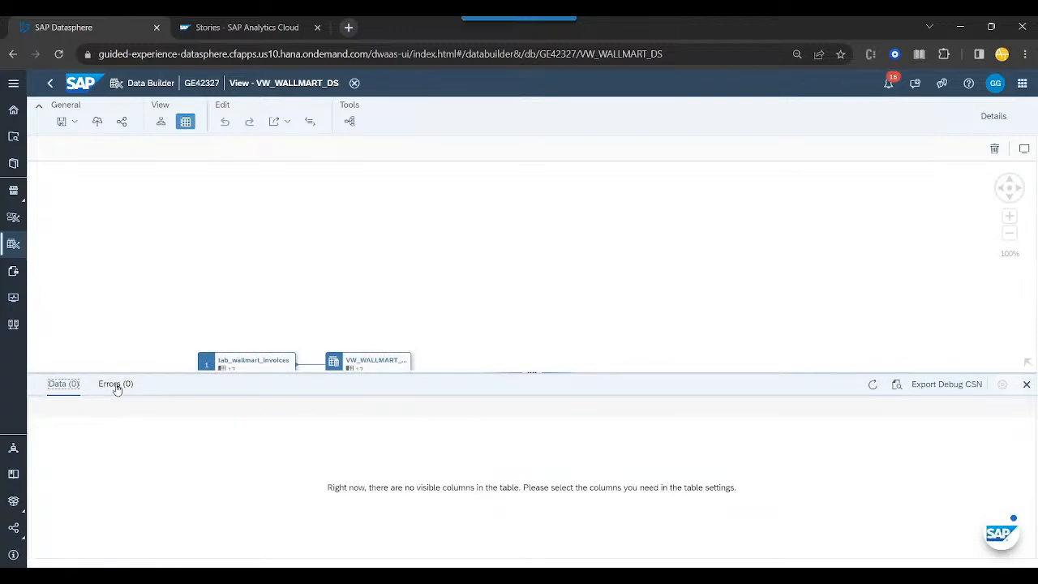
pyautogui.click(64, 385)
pyautogui.moveTo(269, 371); pyautogui.dragTo(275, 430)
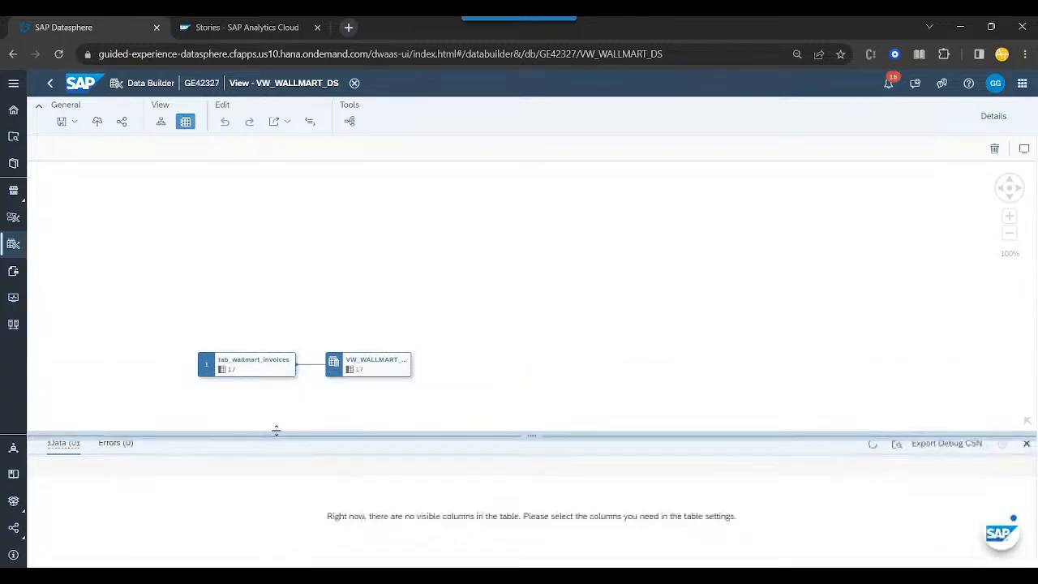
# - Preview the data of the source table node tab_wallmart_invoices within the graphical view
pyautogui.click(271, 352)
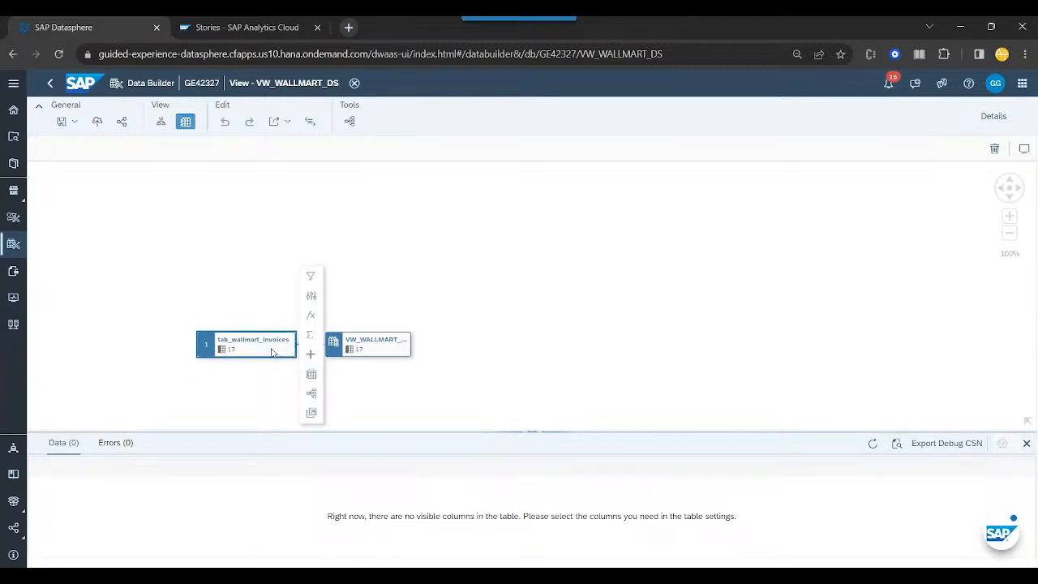
pyautogui.click(312, 374)
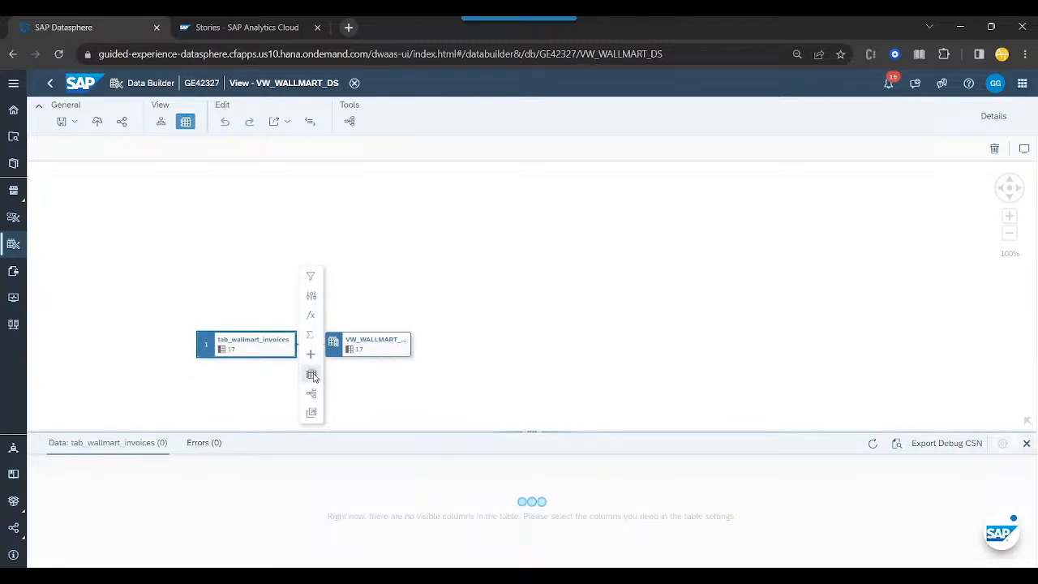
pyautogui.click(312, 375)
# - Open the local table tab_wallmart_invoices from the Data Builder files and look over its columns
pyautogui.click(14, 84)
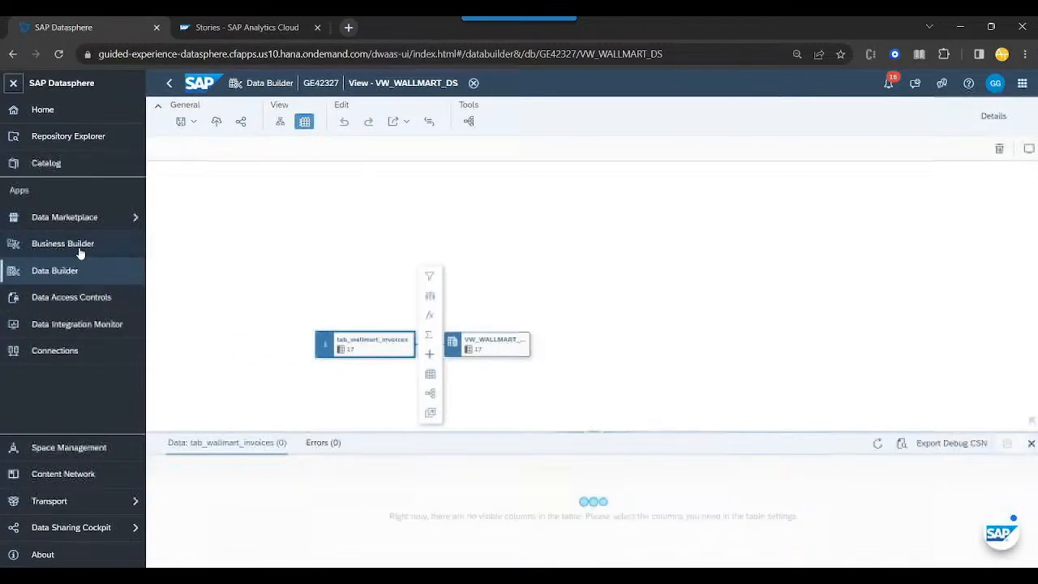
pyautogui.click(74, 271)
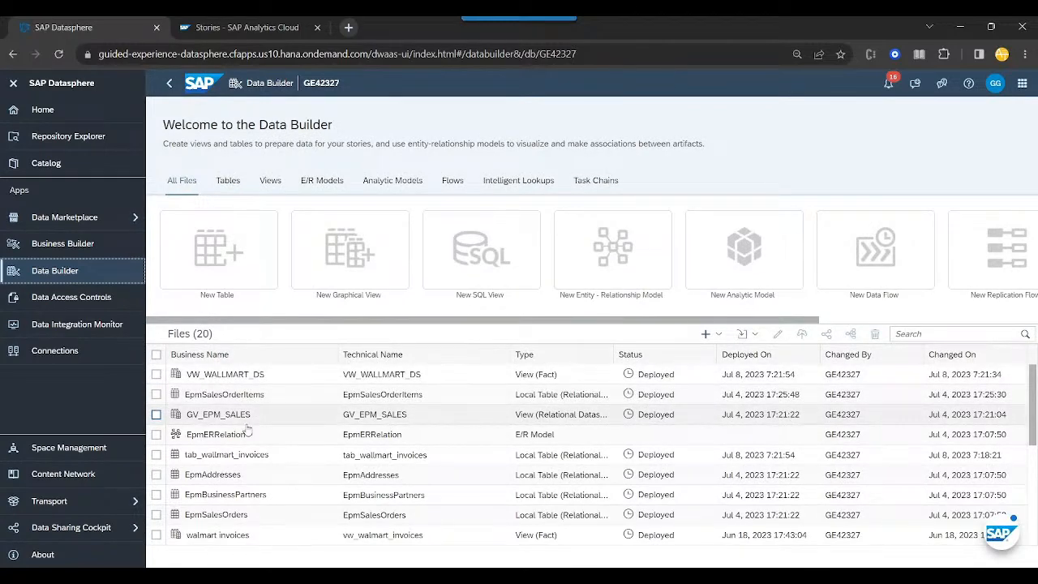
pyautogui.click(252, 455)
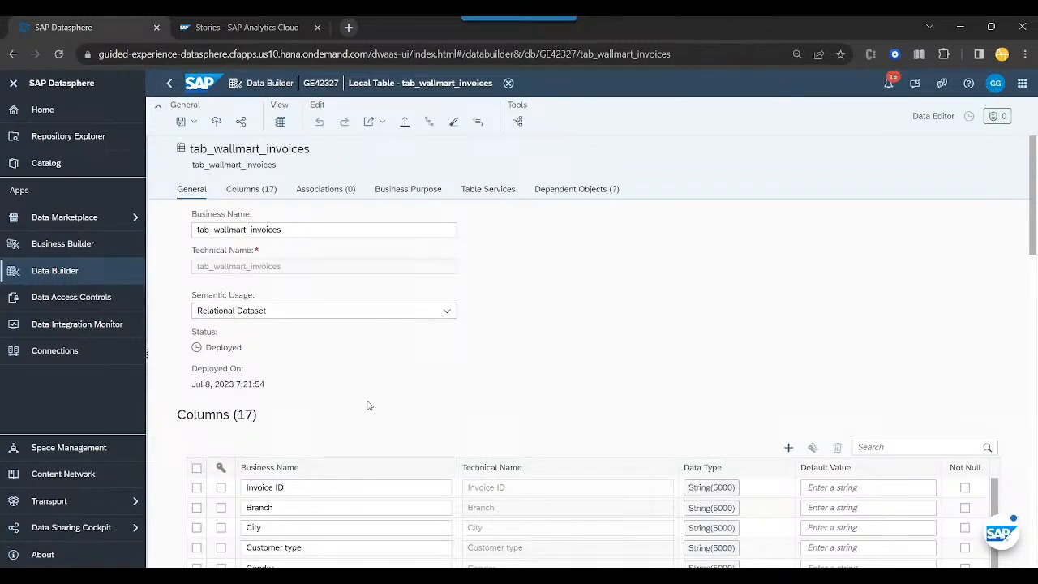
pyautogui.scroll(-6, 373, 403)
pyautogui.scroll(3, 438, 359)
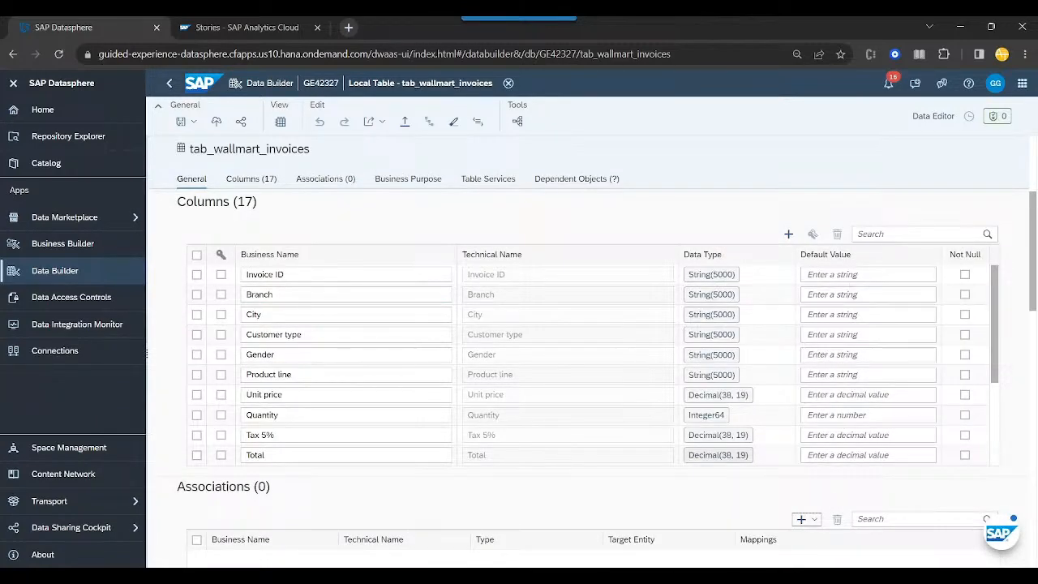
pyautogui.scroll(-3, 521, 418)
pyautogui.scroll(5, 522, 422)
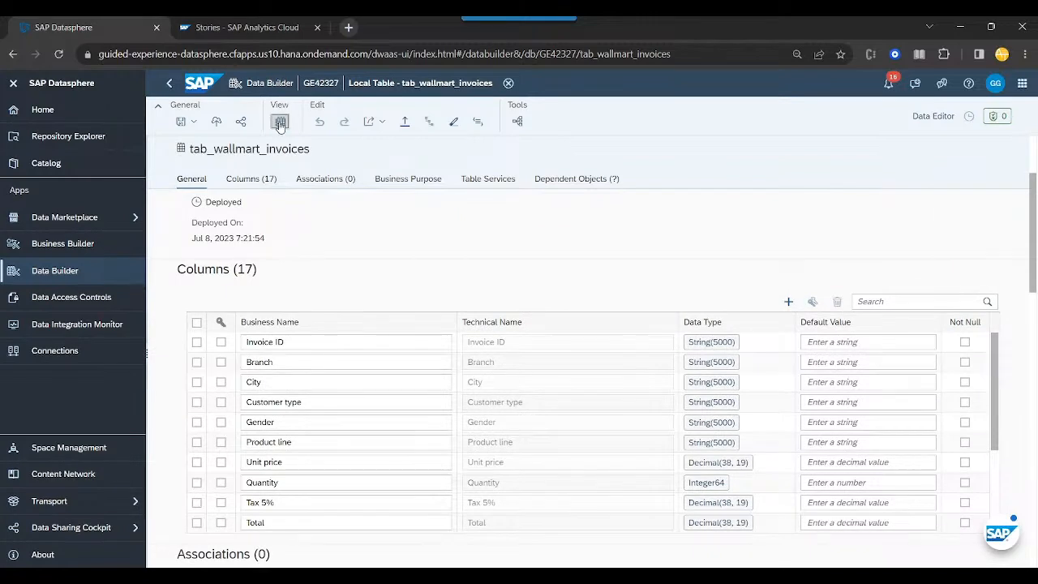
# - Preview the data of the tab_wallmart_invoices table and look through its invoice rows
pyautogui.click(280, 122)
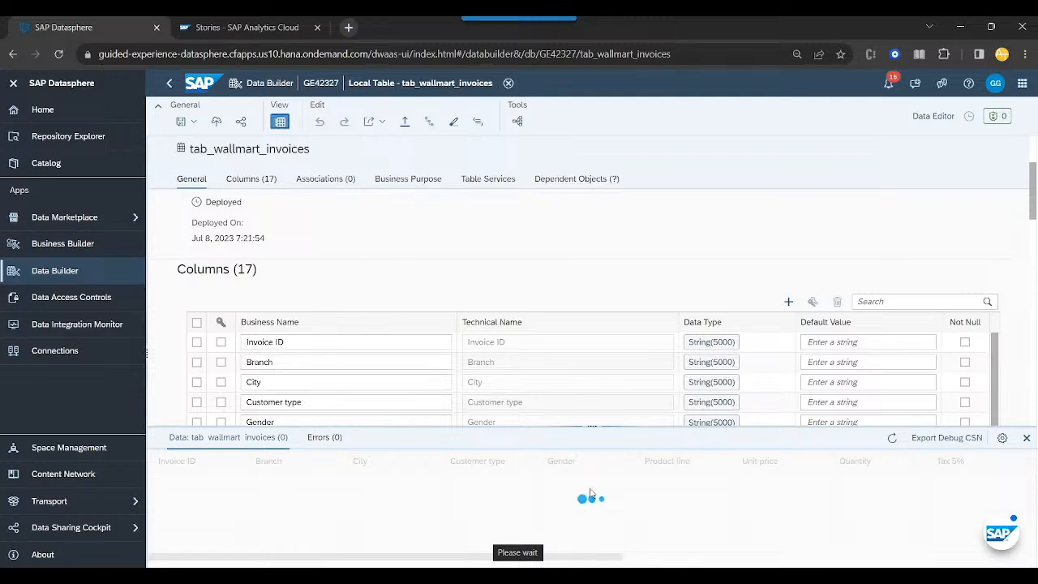
pyautogui.scroll(-4, 557, 501)
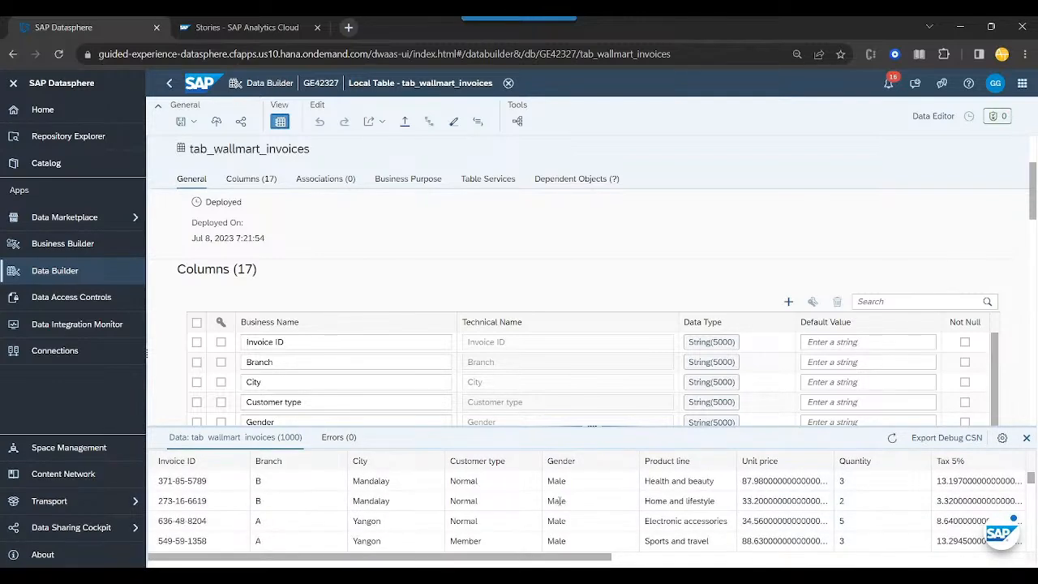
pyautogui.scroll(8, 557, 500)
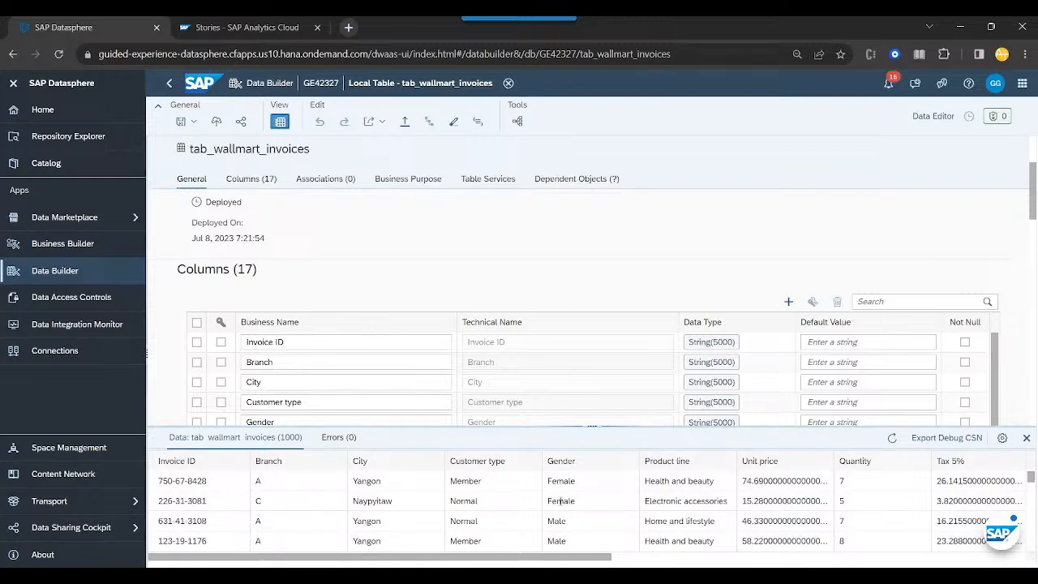
# - Reopen the VW_WALLMART_DS view from the Data Builder files and create an analytic model from it
pyautogui.click(95, 245)
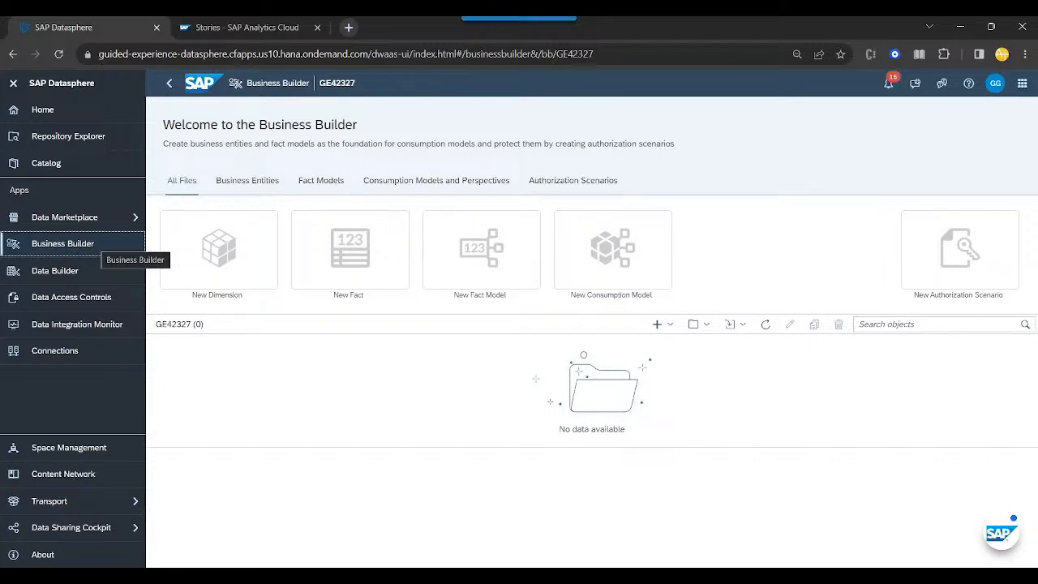
pyautogui.click(99, 273)
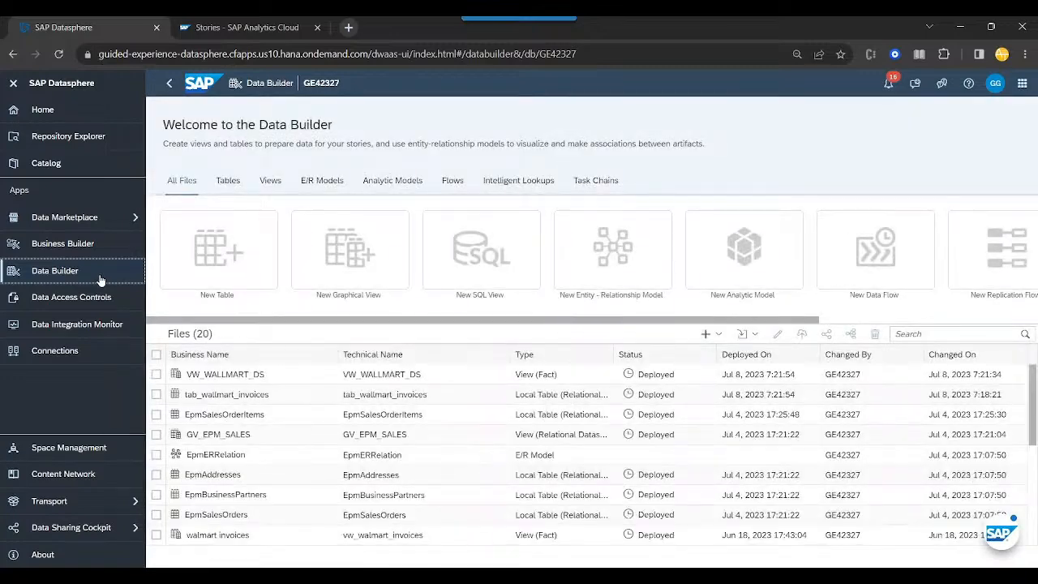
pyautogui.click(236, 375)
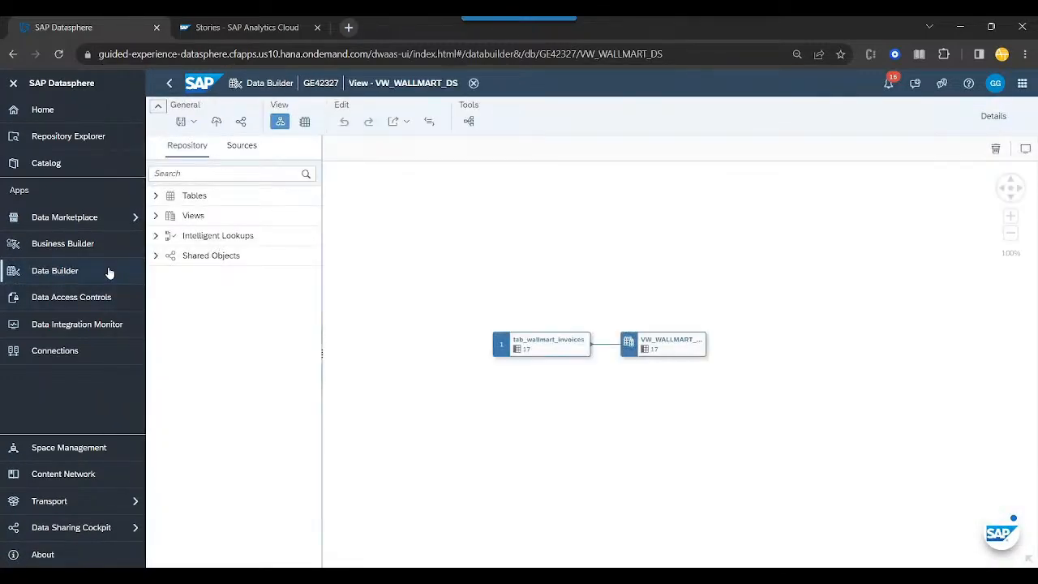
pyautogui.click(679, 349)
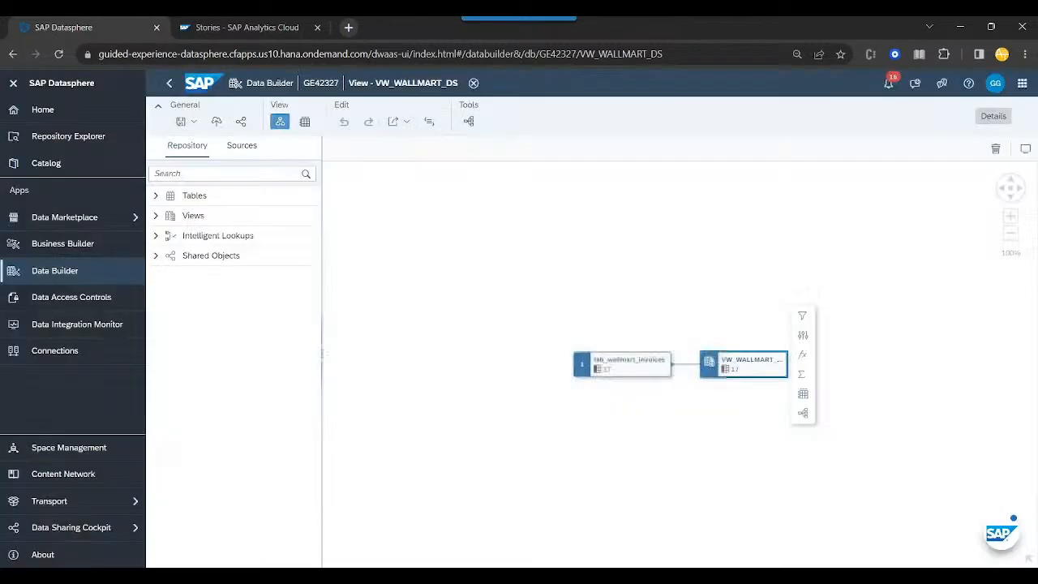
pyautogui.click(994, 117)
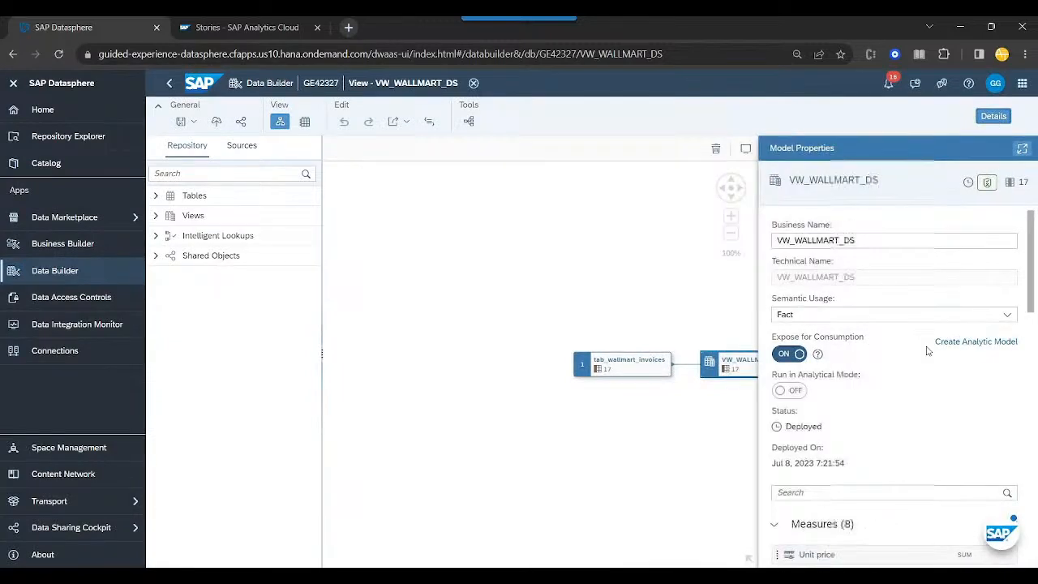
pyautogui.click(977, 342)
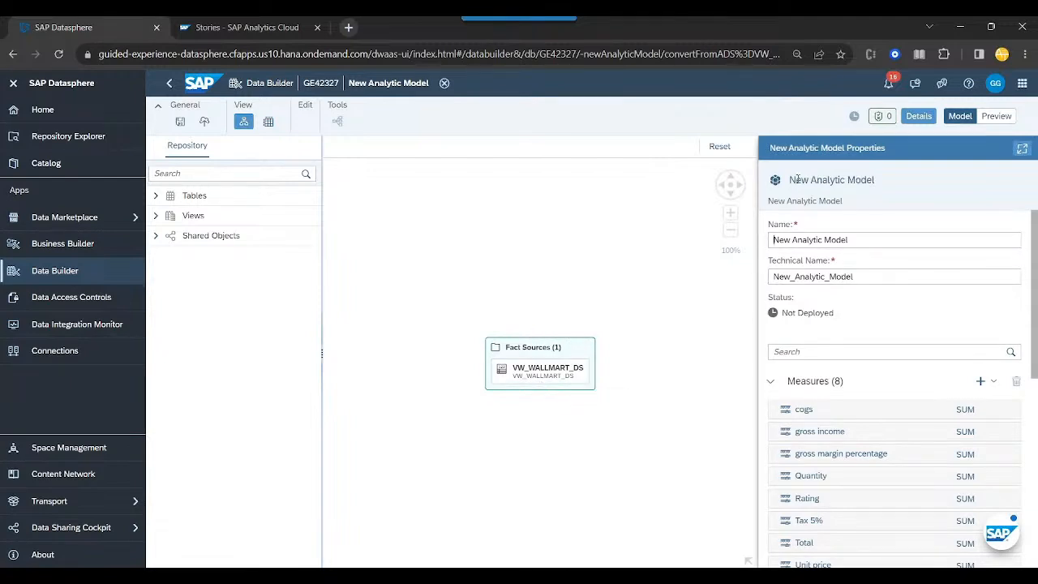
# - Name the new analytic model AM_WALLMART_DS and save it with the matching technical name
pyautogui.moveTo(798, 179); pyautogui.dragTo(898, 181)
pyautogui.click(876, 239)
pyautogui.tripleClick(876, 240)
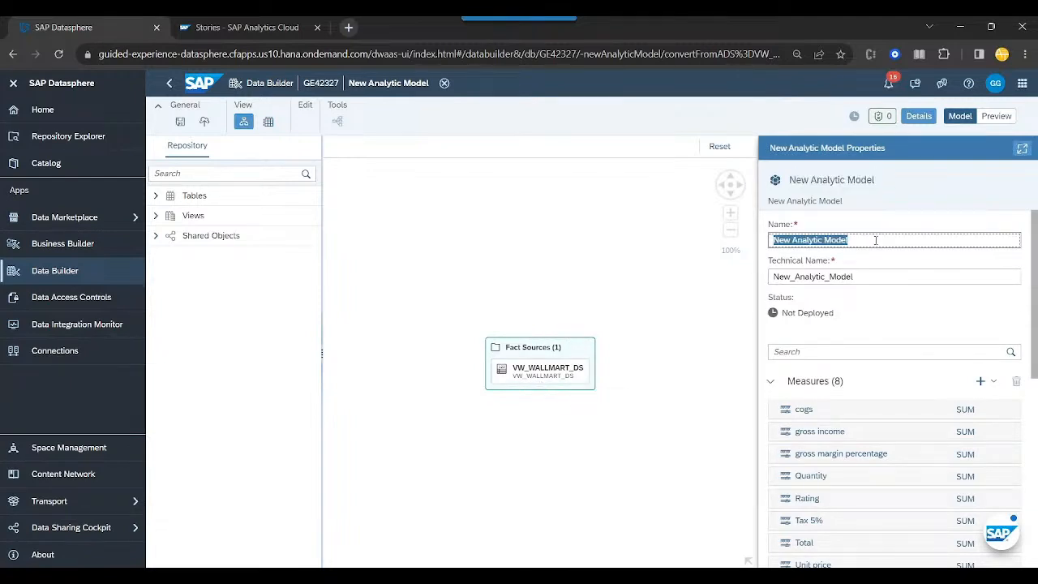
pyautogui.write('AM')
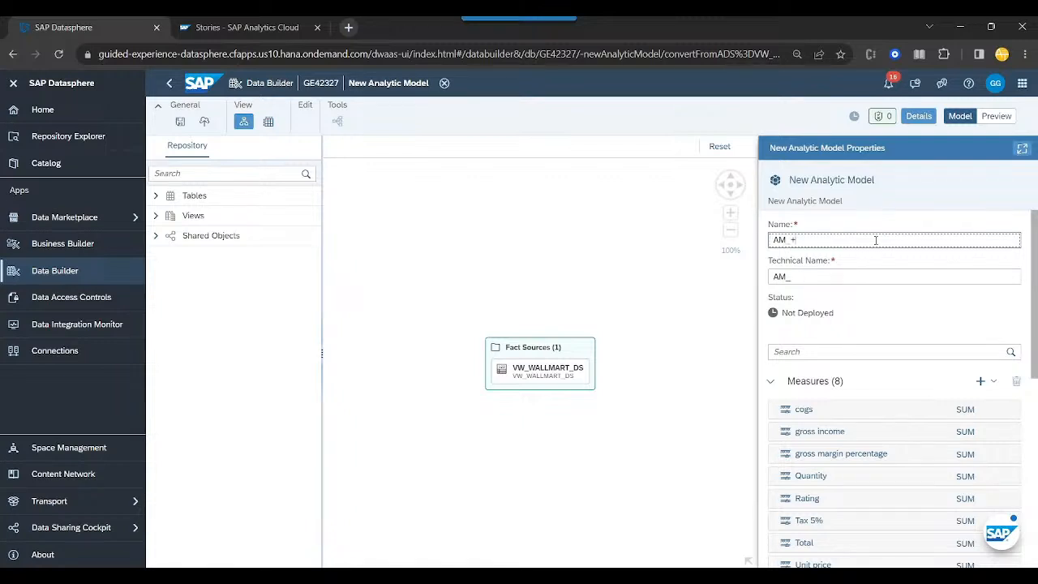
pyautogui.write('_WALLMART_DS')
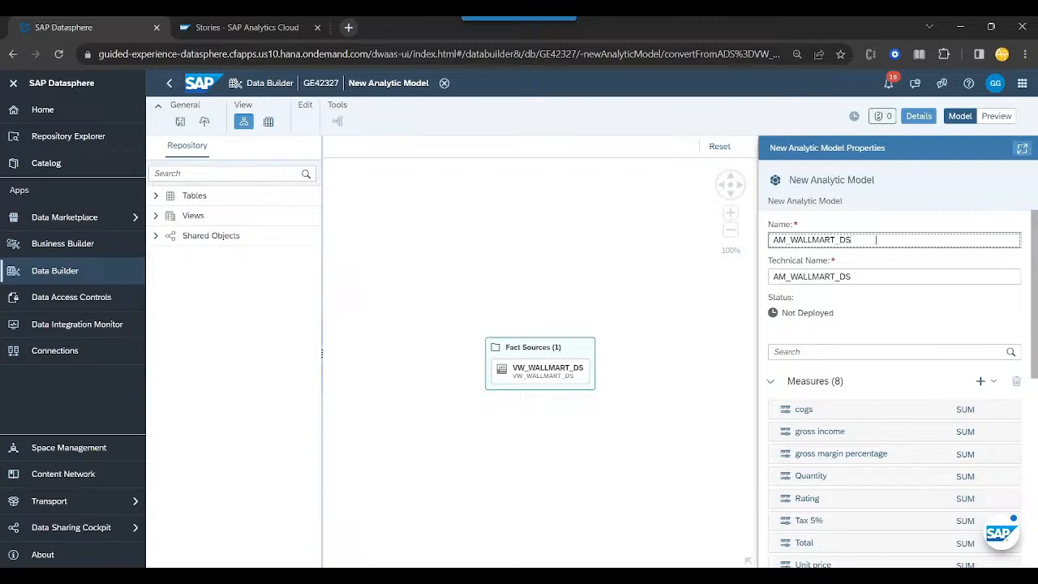
pyautogui.scroll(-3, 868, 319)
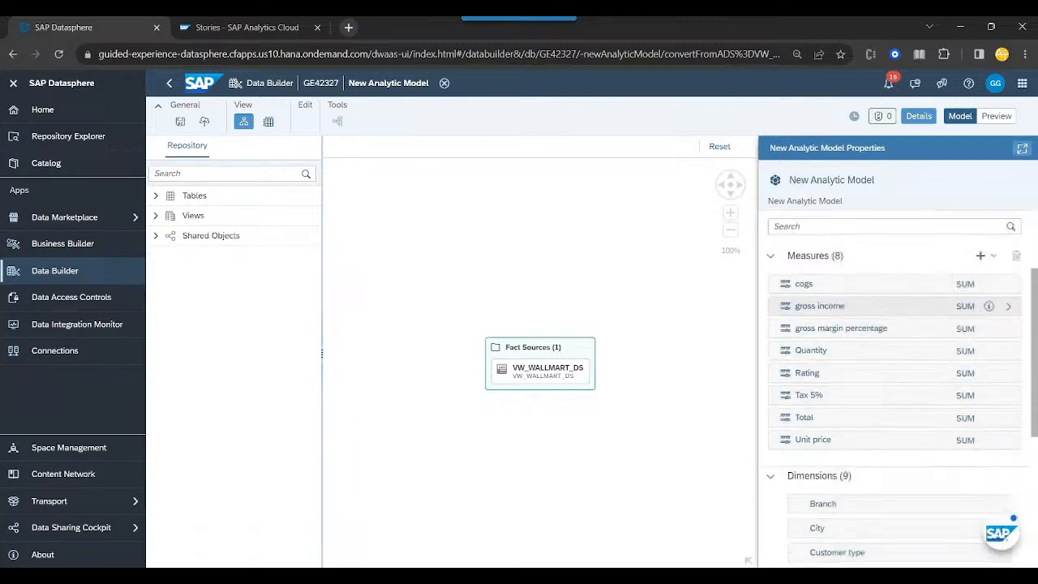
pyautogui.click(180, 122)
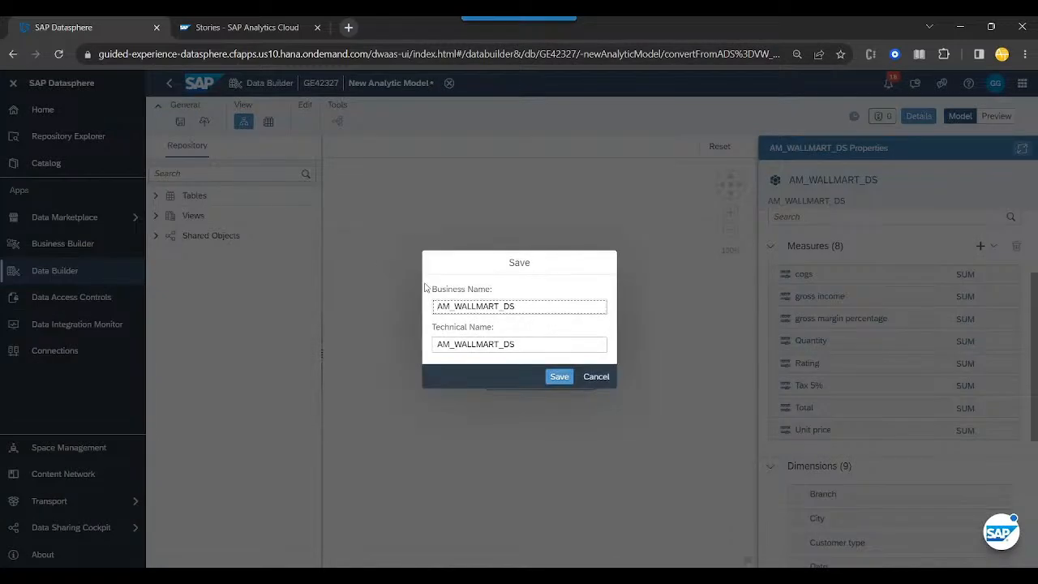
pyautogui.click(560, 376)
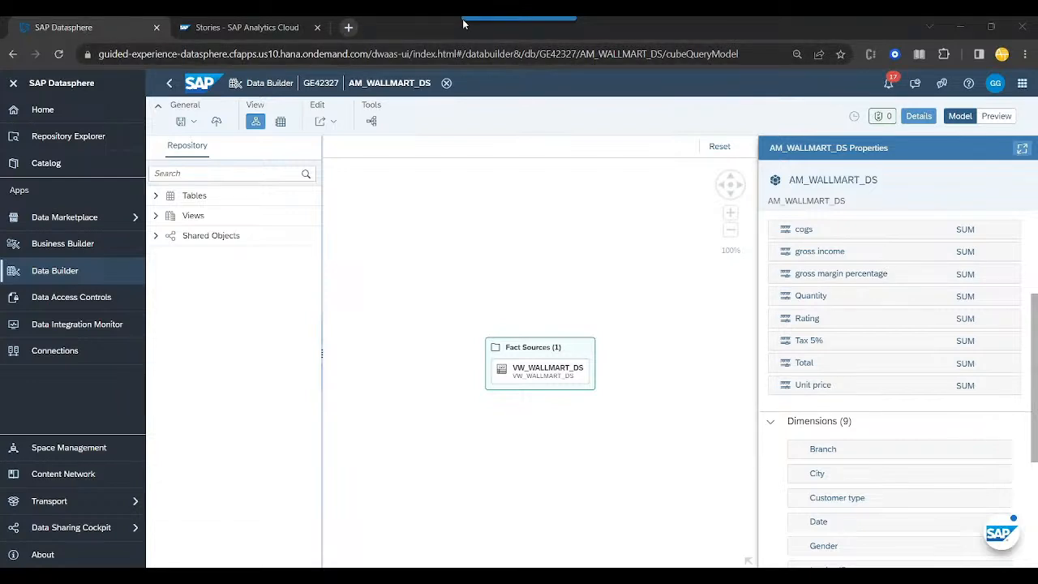
# - Switch to SAP Analytics Cloud and look up the GE32499 live data connection in the list of connections
pyautogui.click(1022, 83)
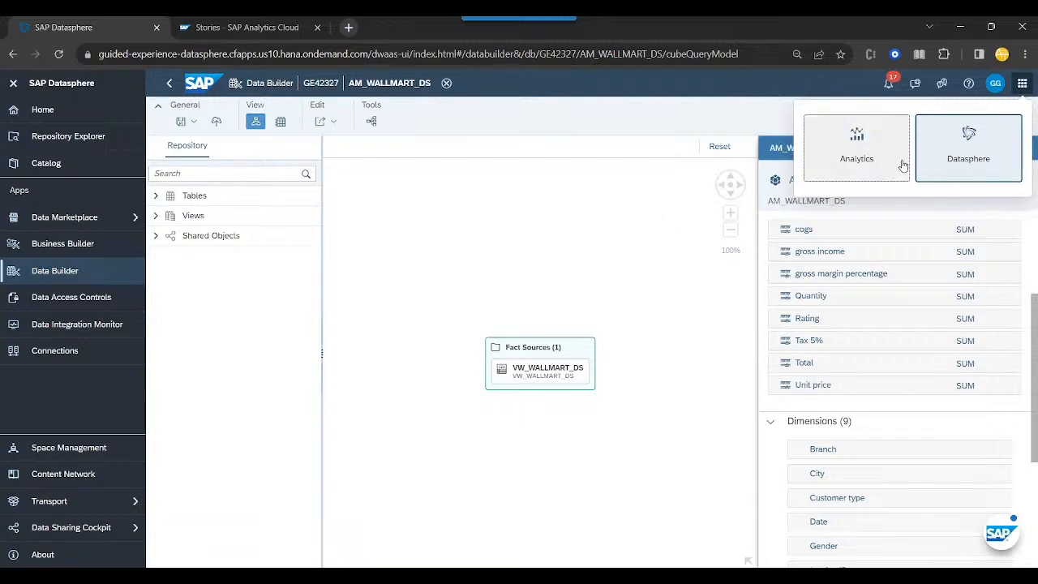
pyautogui.moveTo(942, 137); pyautogui.dragTo(895, 138)
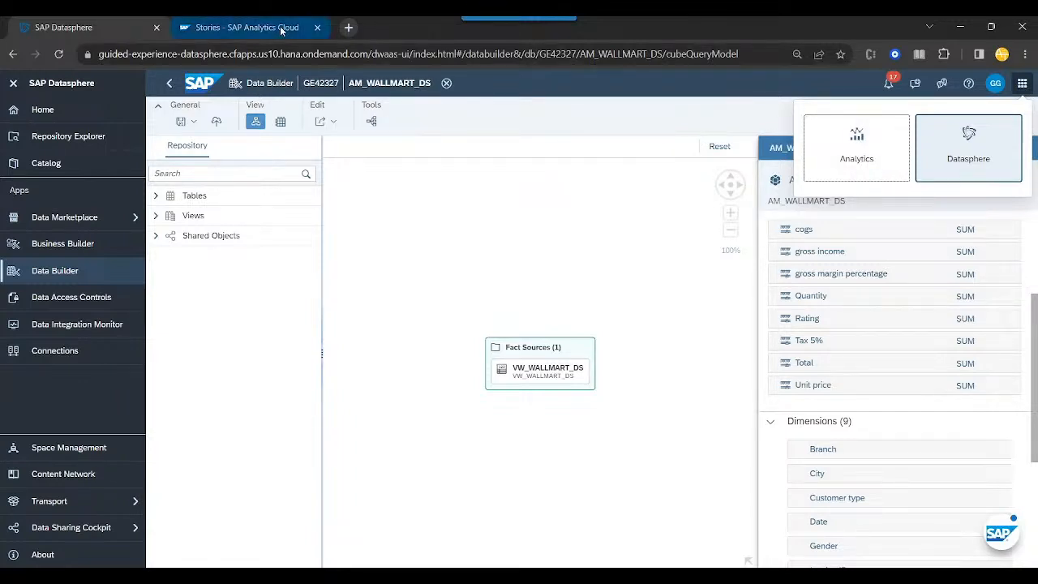
pyautogui.click(243, 27)
pyautogui.click(541, 403)
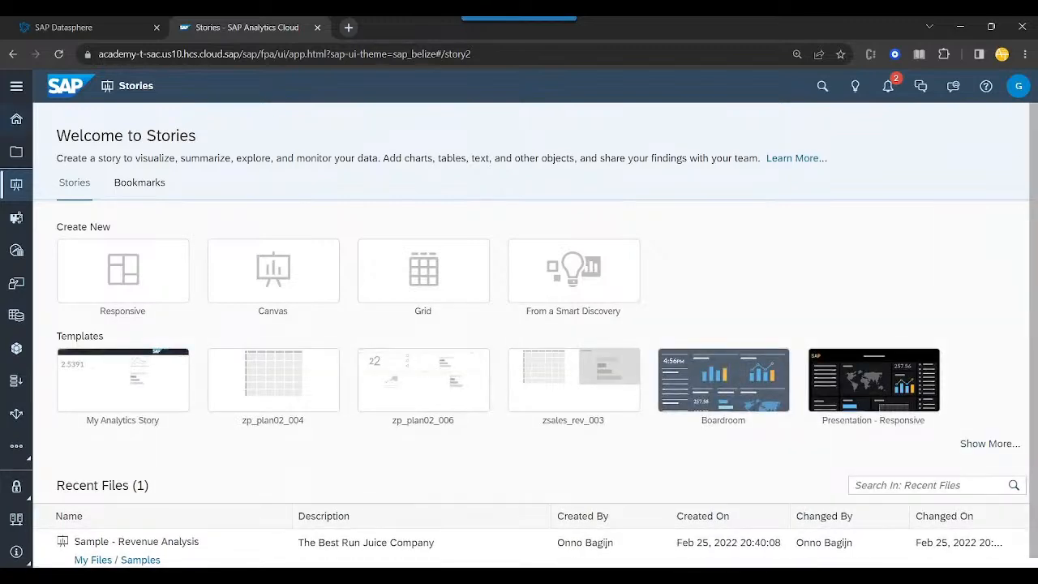
pyautogui.click(17, 89)
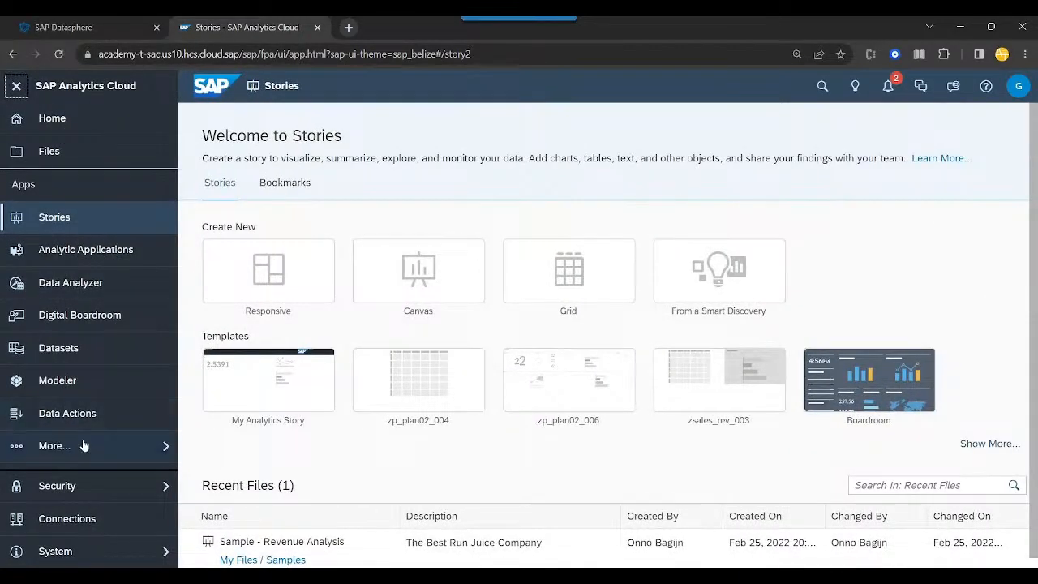
pyautogui.click(94, 519)
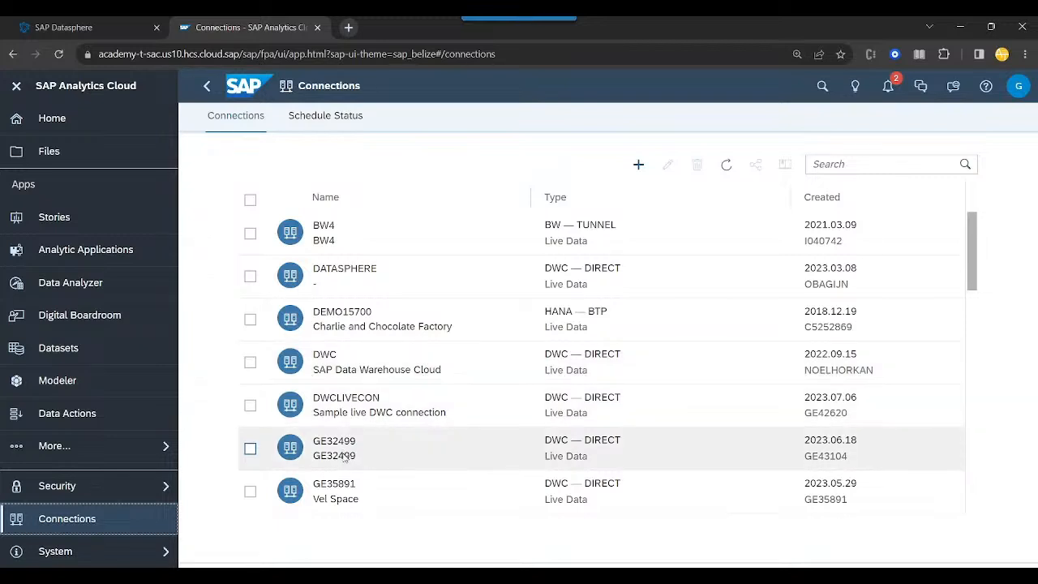
pyautogui.click(249, 448)
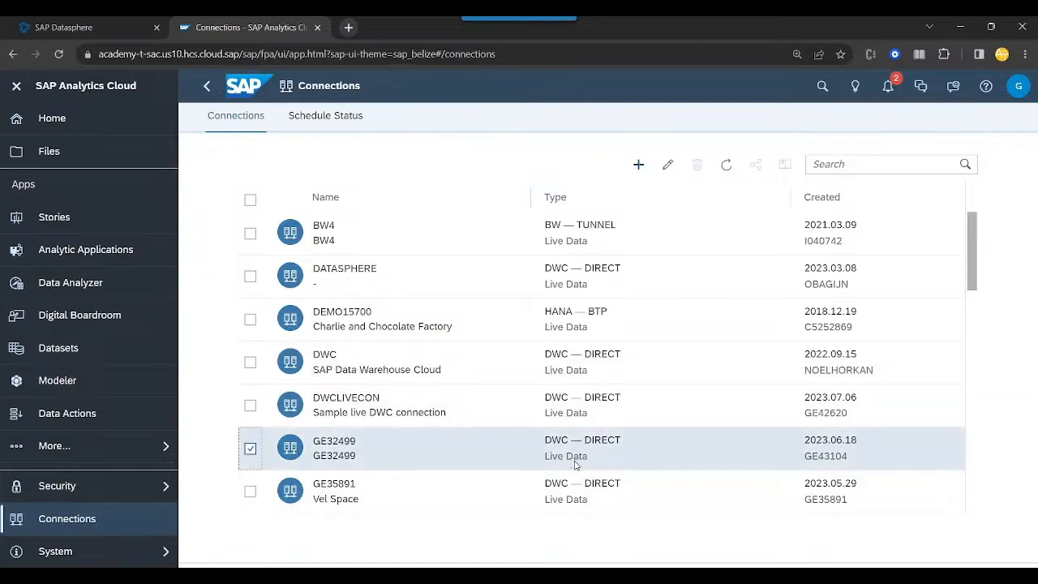
pyautogui.click(571, 465)
# - Create a new canvas story with the Optimized Design Experience and collapse the main navigation
pyautogui.click(116, 224)
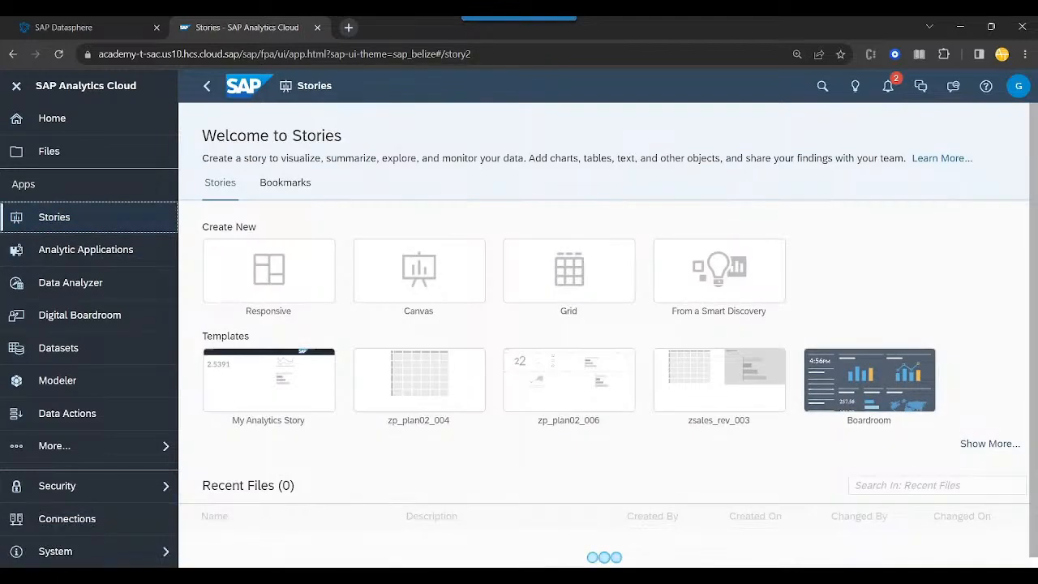
pyautogui.click(447, 301)
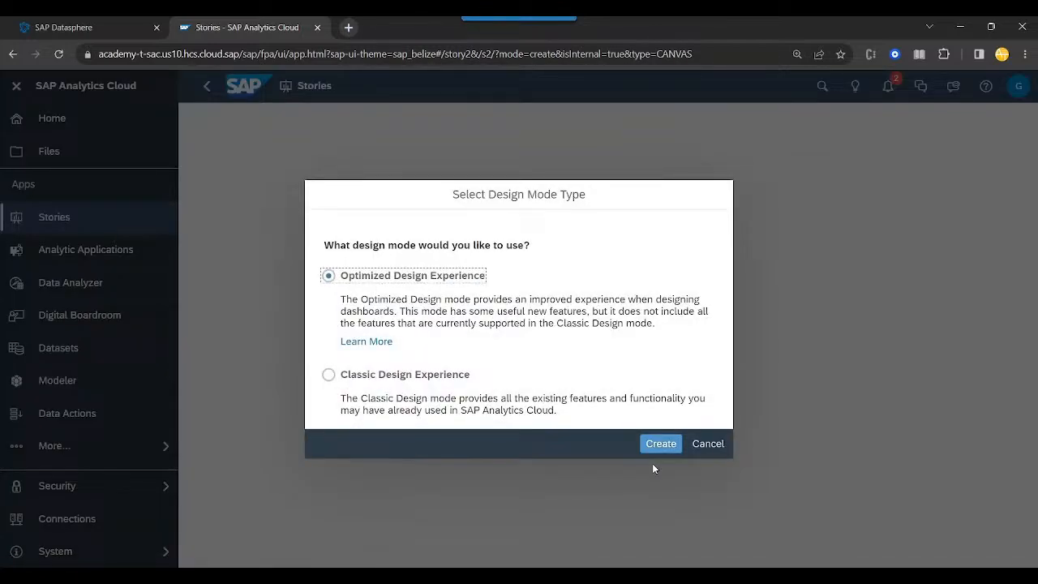
pyautogui.click(661, 444)
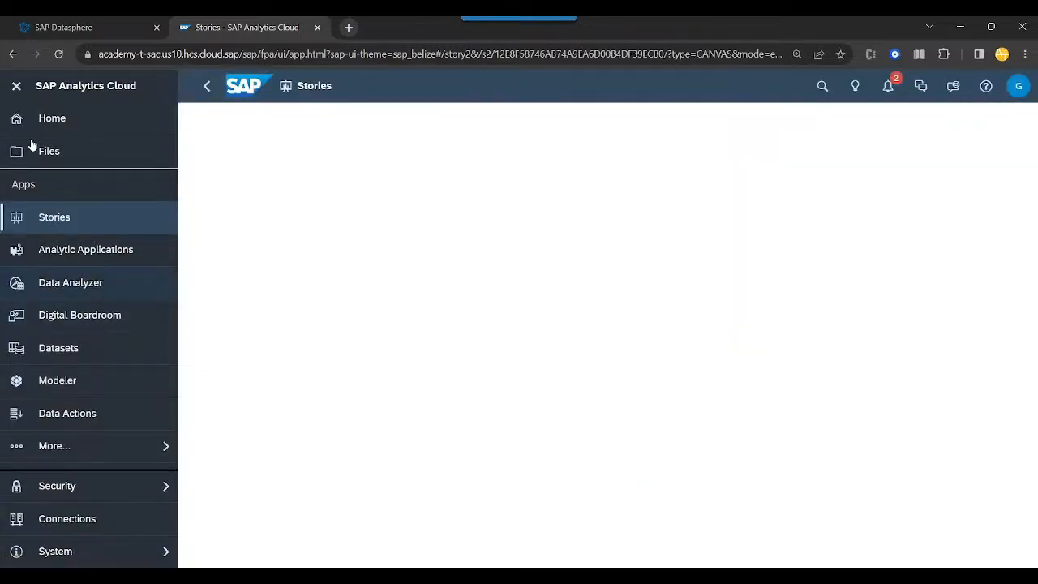
pyautogui.click(16, 86)
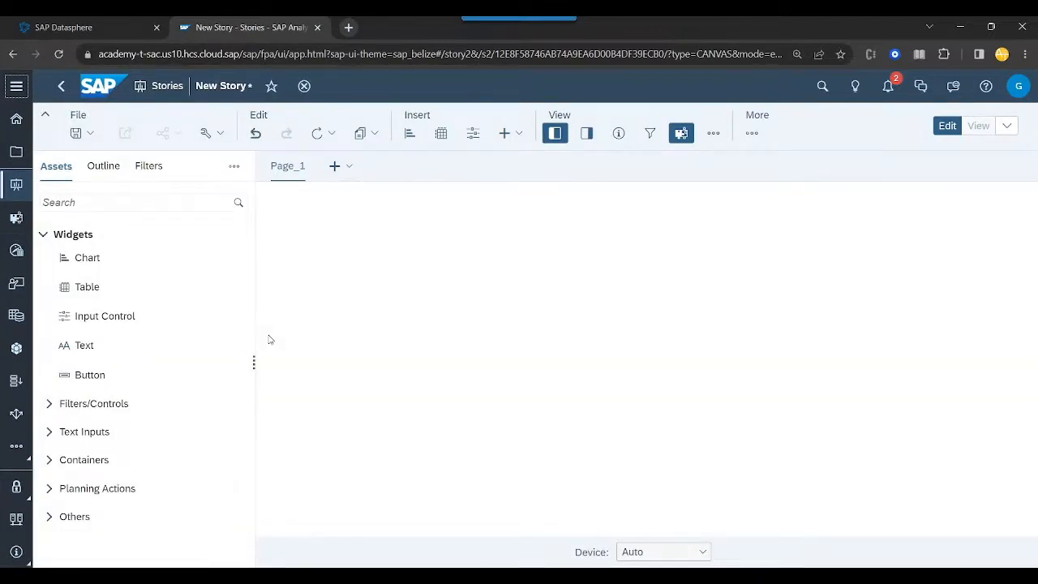
# - Add a chart to Page_1 based on the AM_WALLMART_DS model from space GE42327 of the GE32499 Datasphere connection
pyautogui.moveTo(116, 258); pyautogui.dragTo(382, 248)
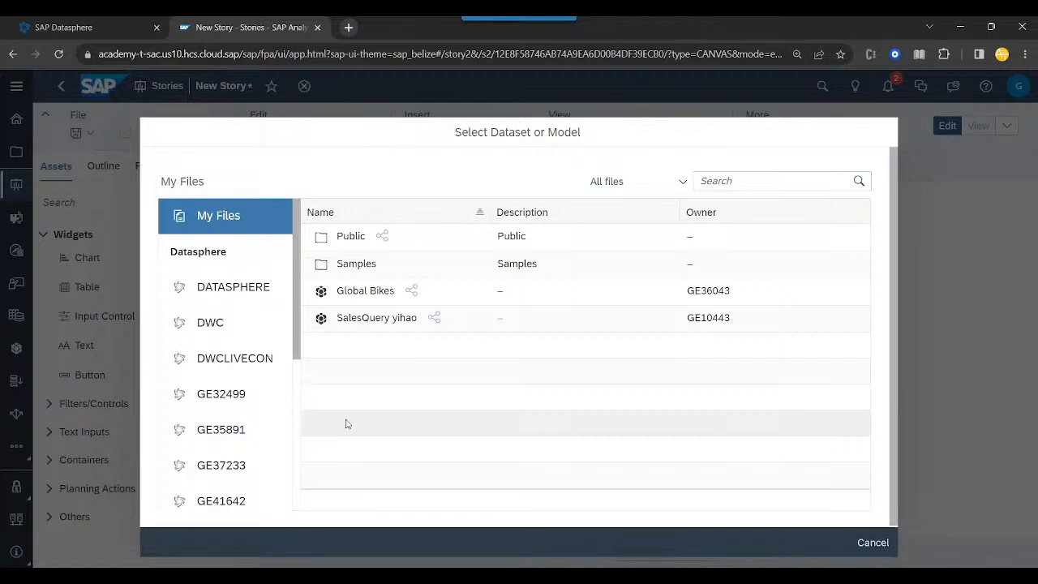
pyautogui.click(232, 395)
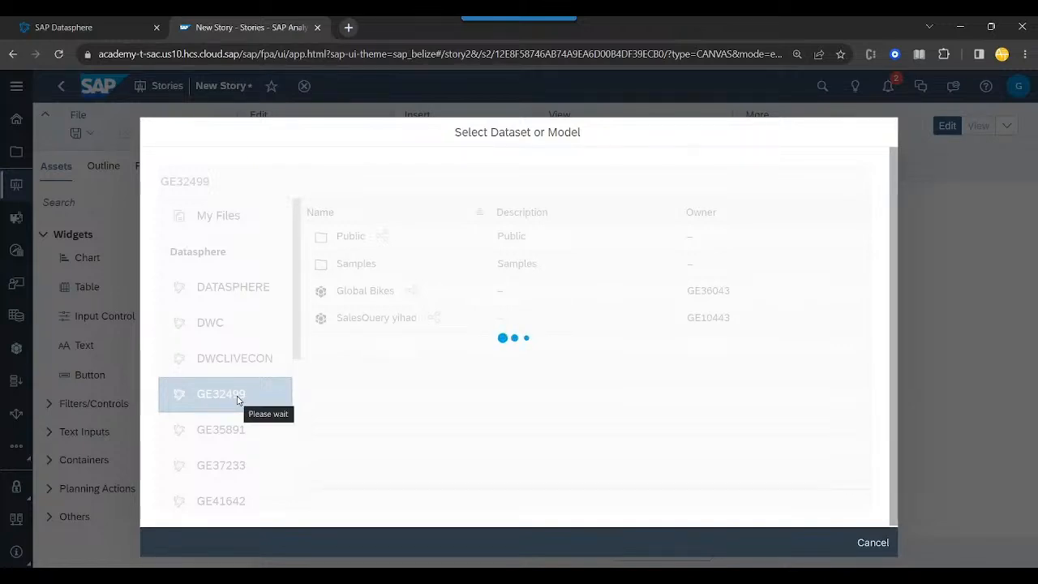
pyautogui.click(377, 239)
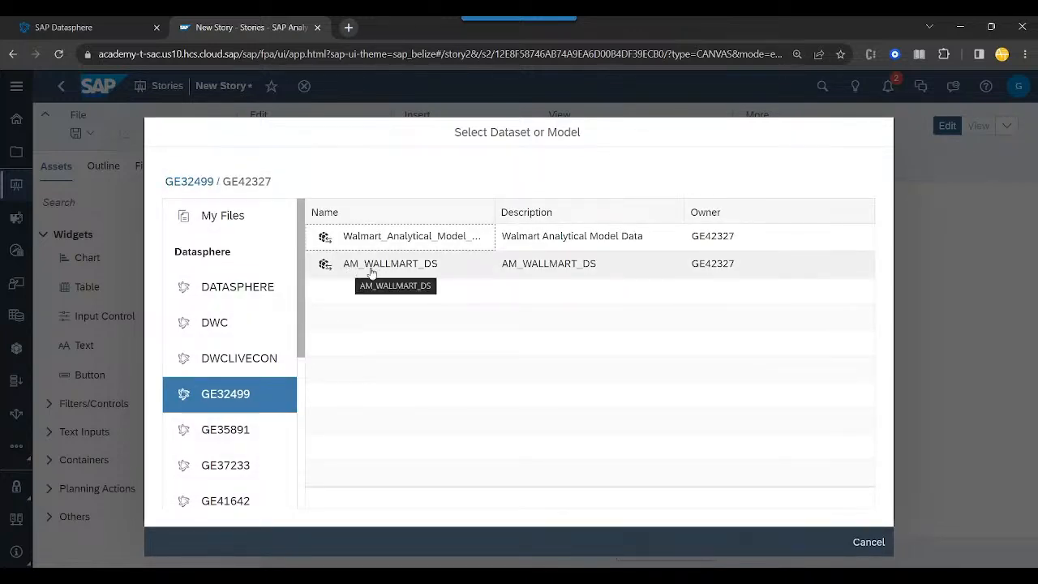
pyautogui.click(434, 268)
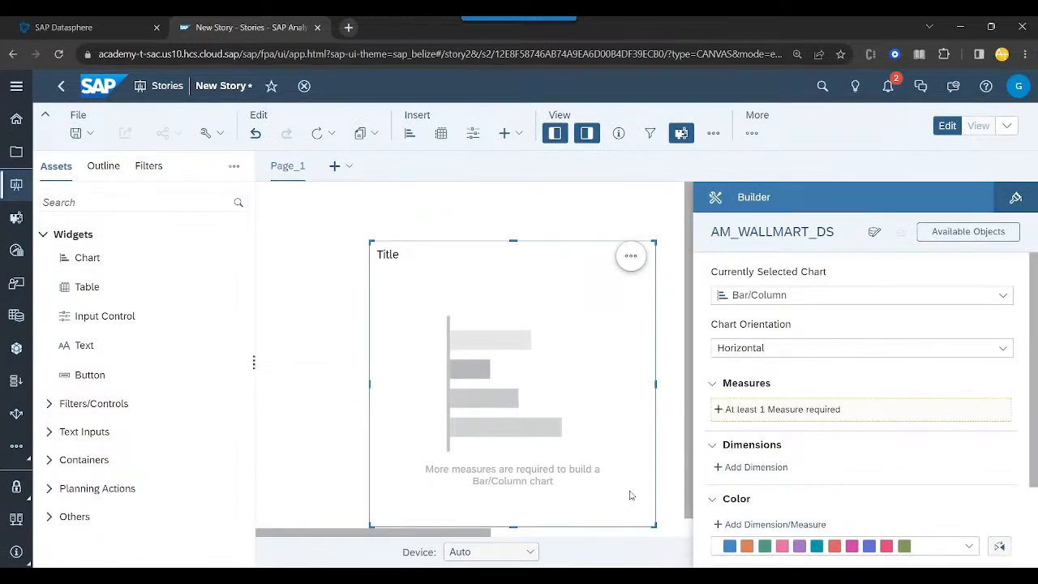
# - Move the empty chart into the upper-left corner of the story page
pyautogui.click(655, 525)
pyautogui.click(590, 464)
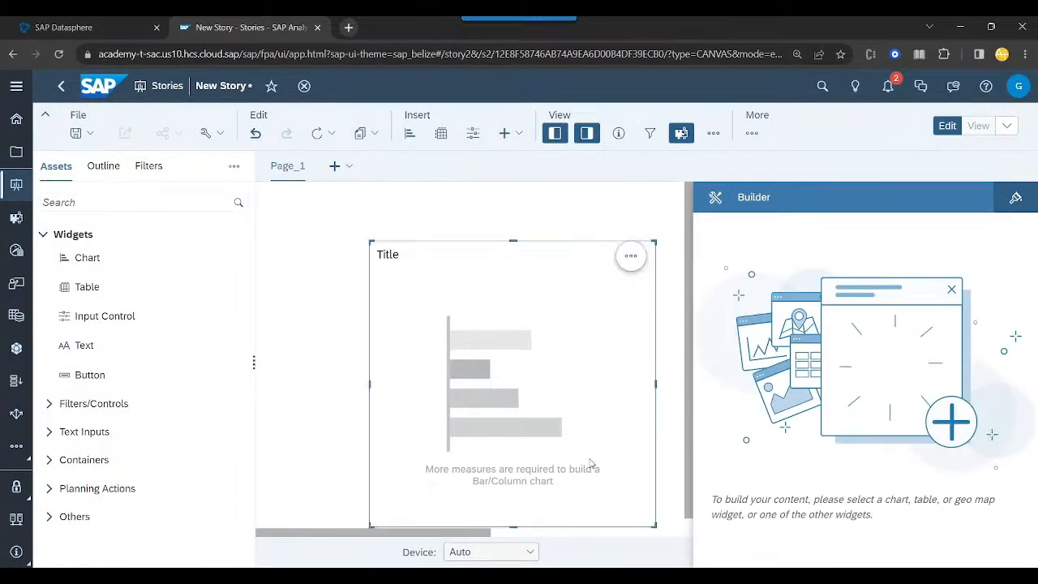
pyautogui.moveTo(641, 464); pyautogui.dragTo(541, 395)
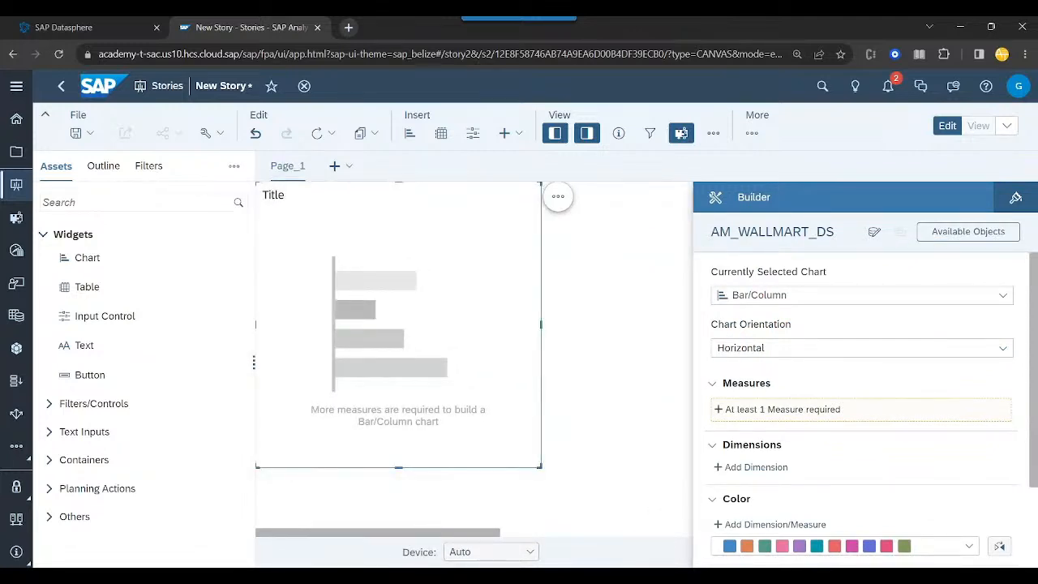
# - Set the chart to show the Total measure by the Customer type dimension and reduce the chart's height slightly
pyautogui.scroll(-3, 797, 467)
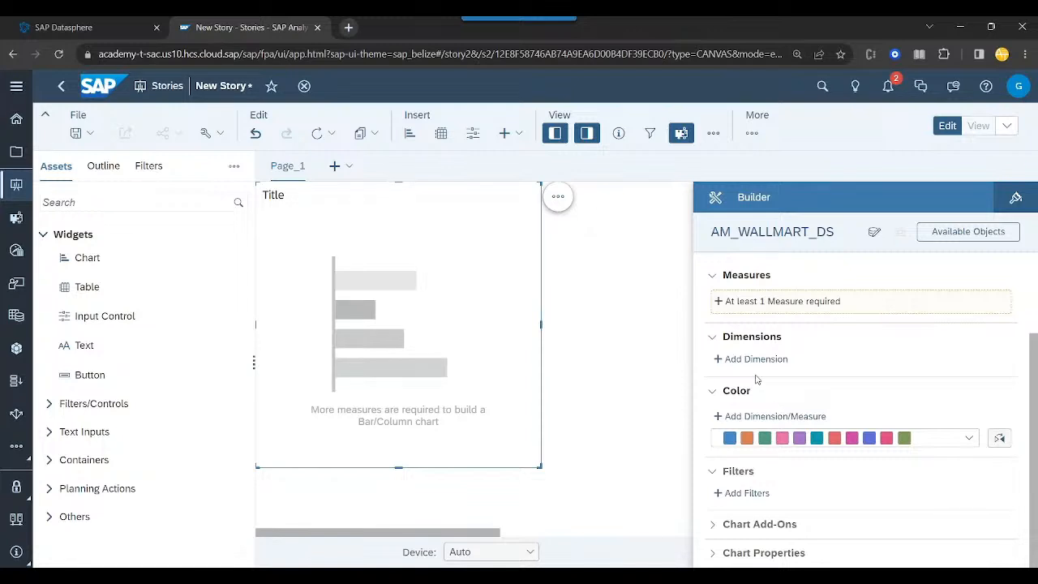
pyautogui.click(752, 305)
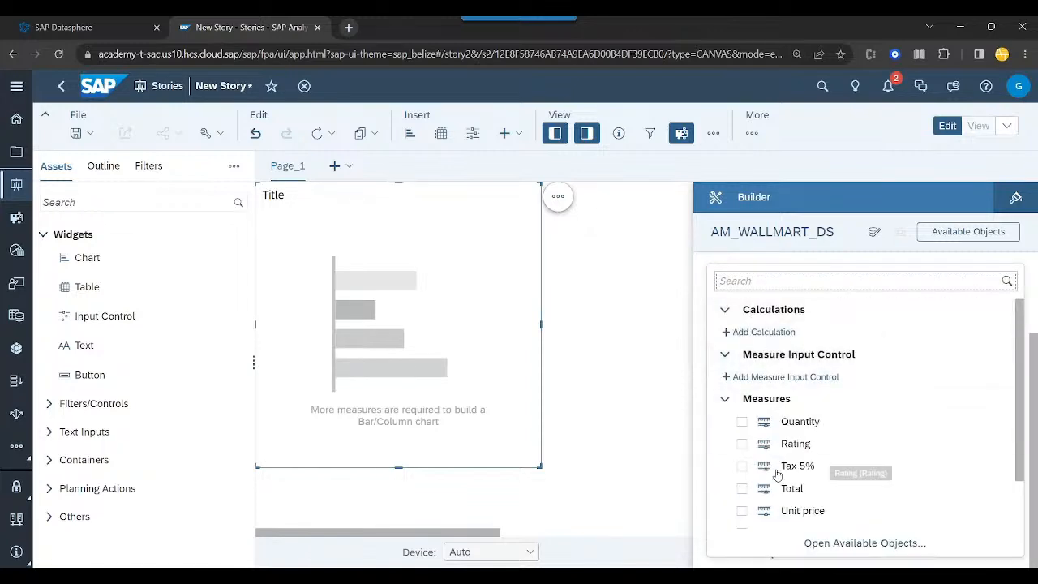
pyautogui.click(742, 489)
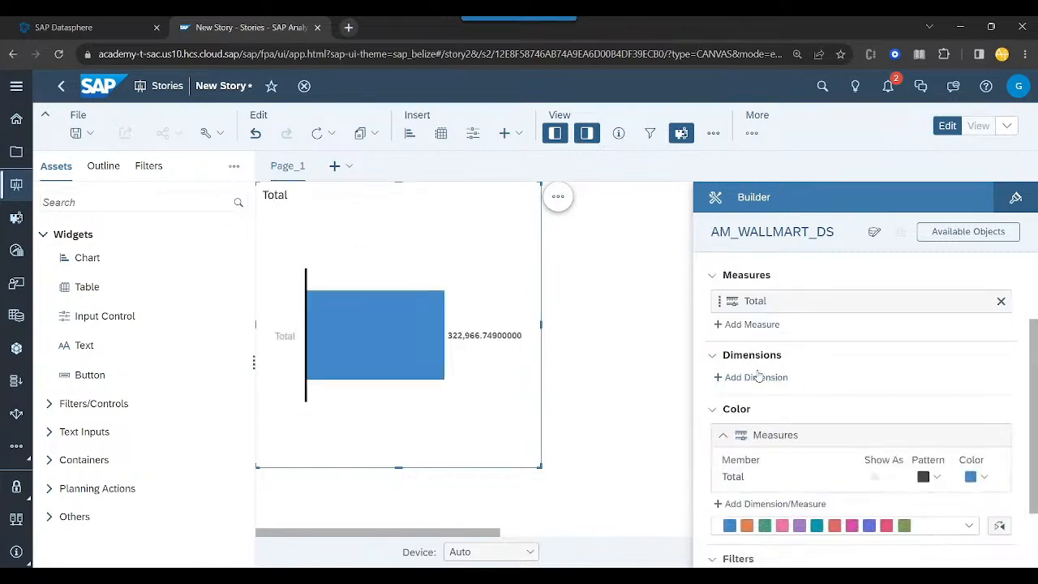
pyautogui.click(758, 378)
pyautogui.scroll(-1, 746, 487)
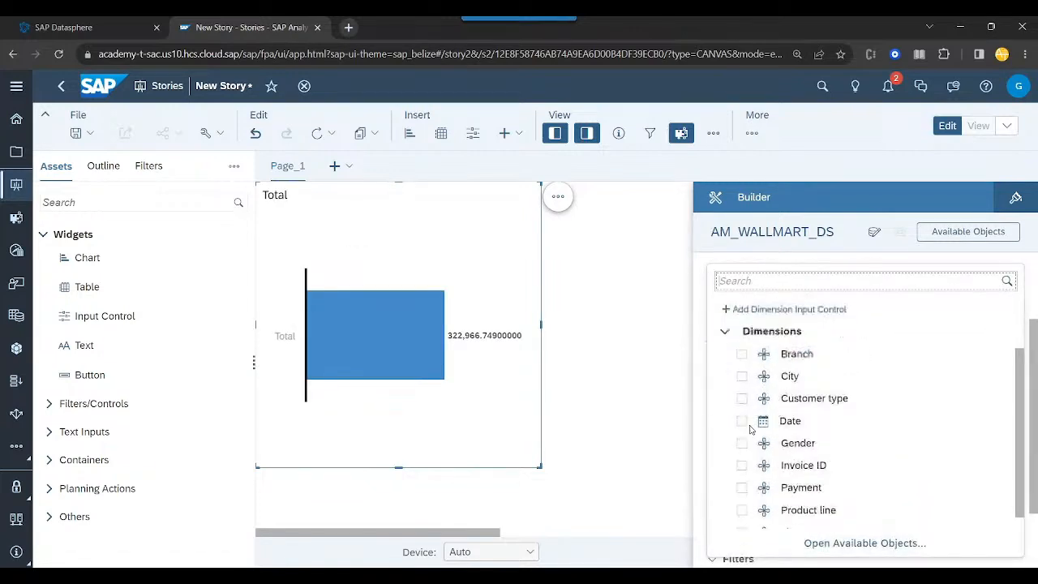
pyautogui.click(741, 399)
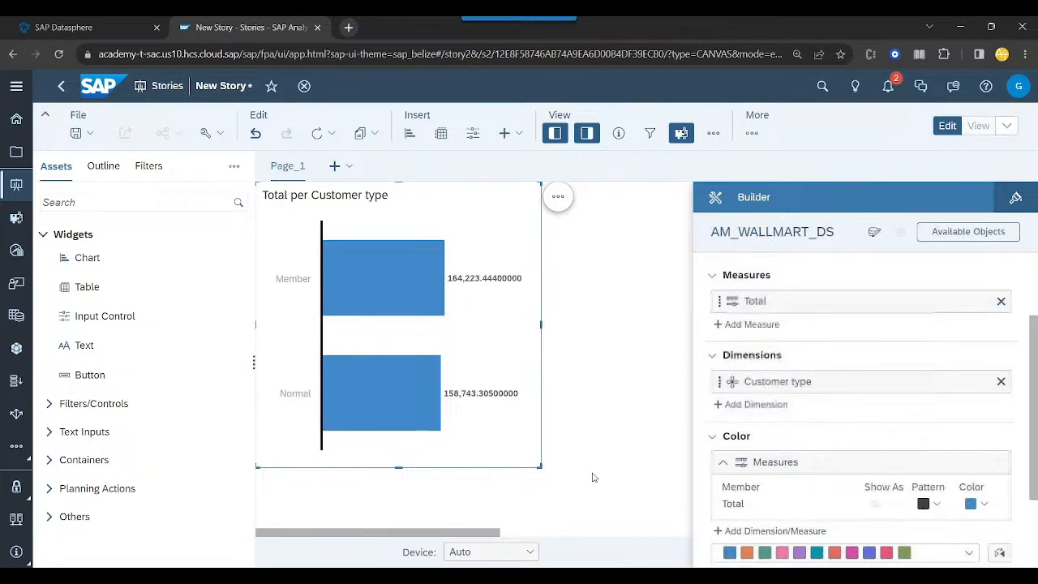
pyautogui.moveTo(541, 467); pyautogui.dragTo(572, 435)
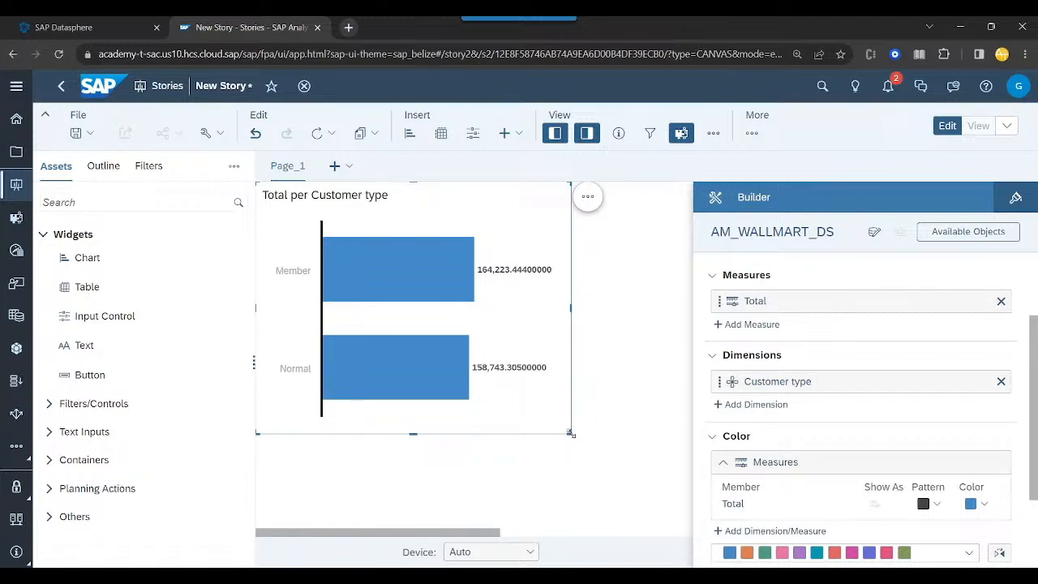
pyautogui.moveTo(571, 434); pyautogui.dragTo(546, 423)
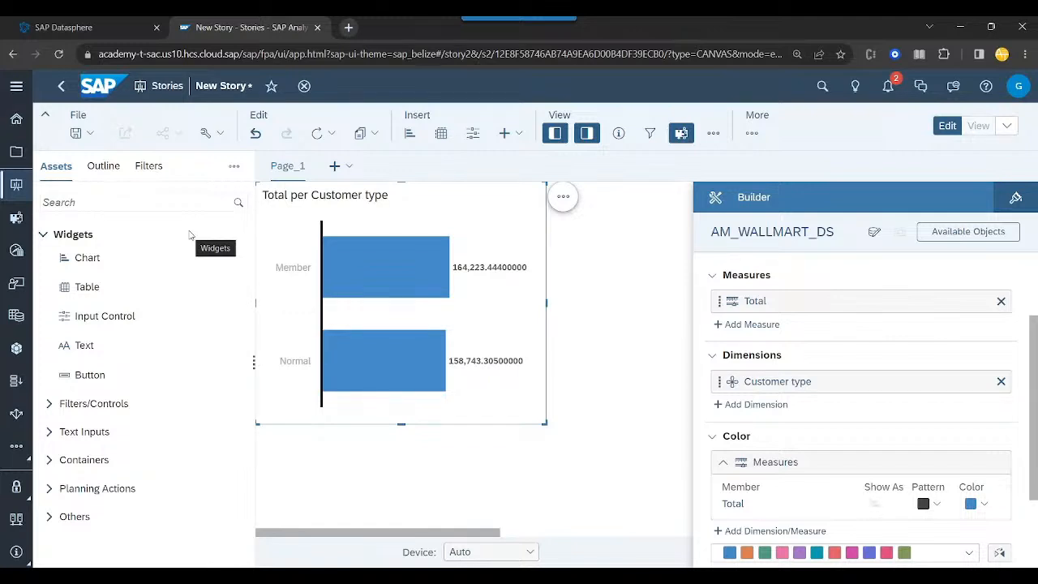
# - Add a second chart beside the customer type chart, showing the Total measure by the City dimension
pyautogui.moveTo(122, 260); pyautogui.dragTo(562, 195)
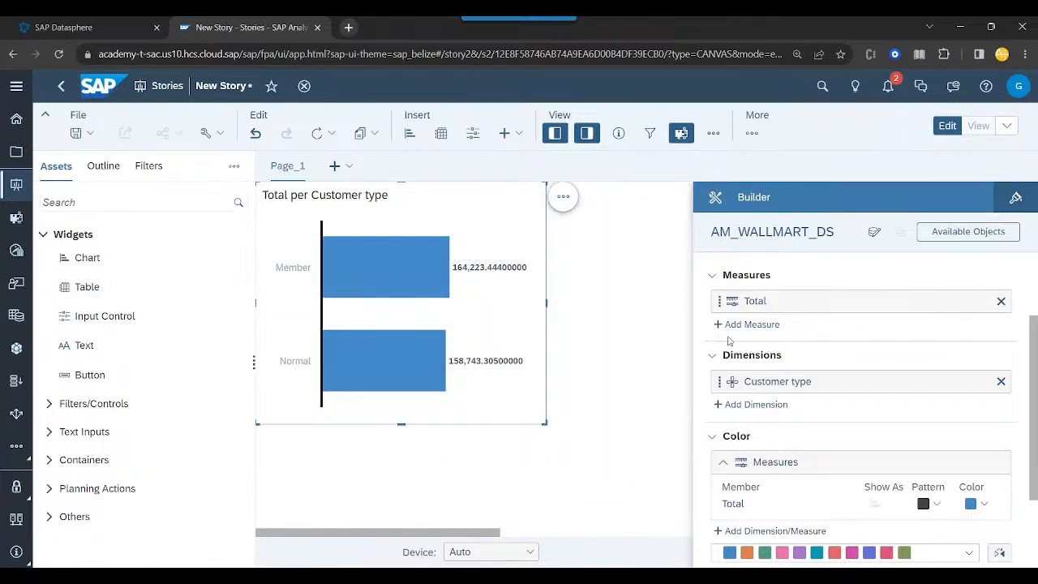
pyautogui.moveTo(207, 258); pyautogui.dragTo(616, 326)
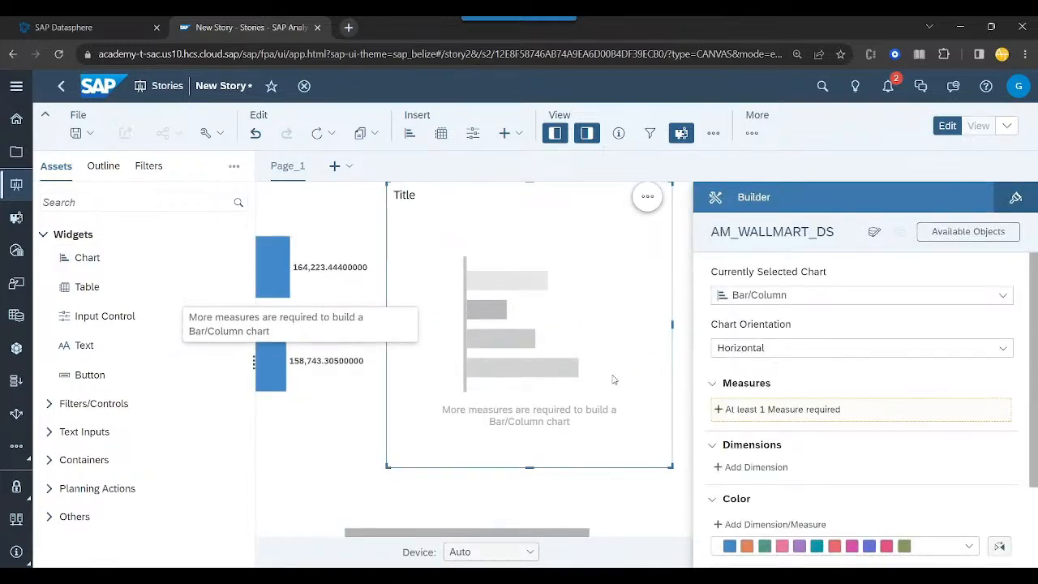
pyautogui.click(822, 411)
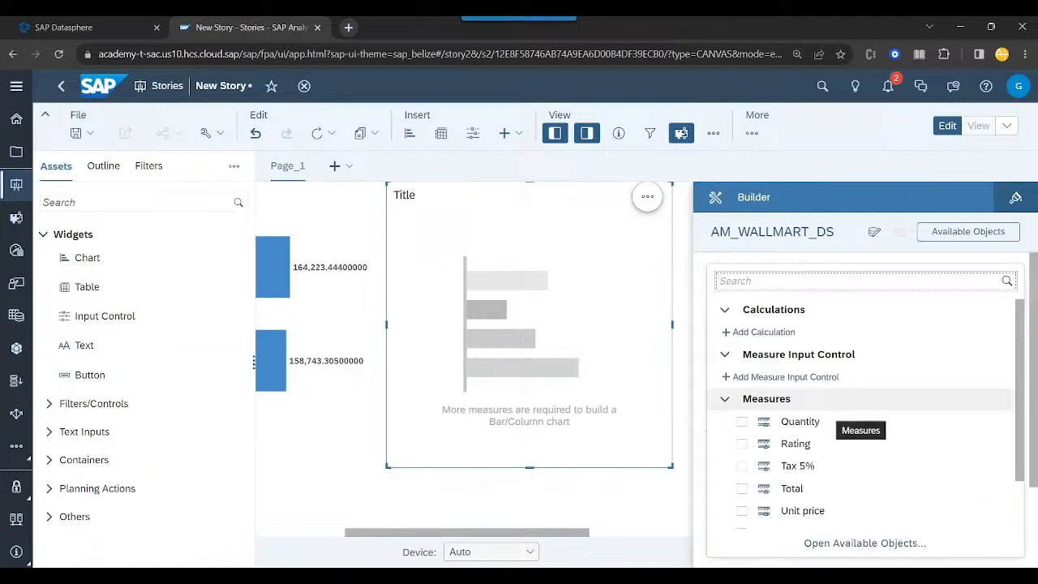
pyautogui.click(744, 491)
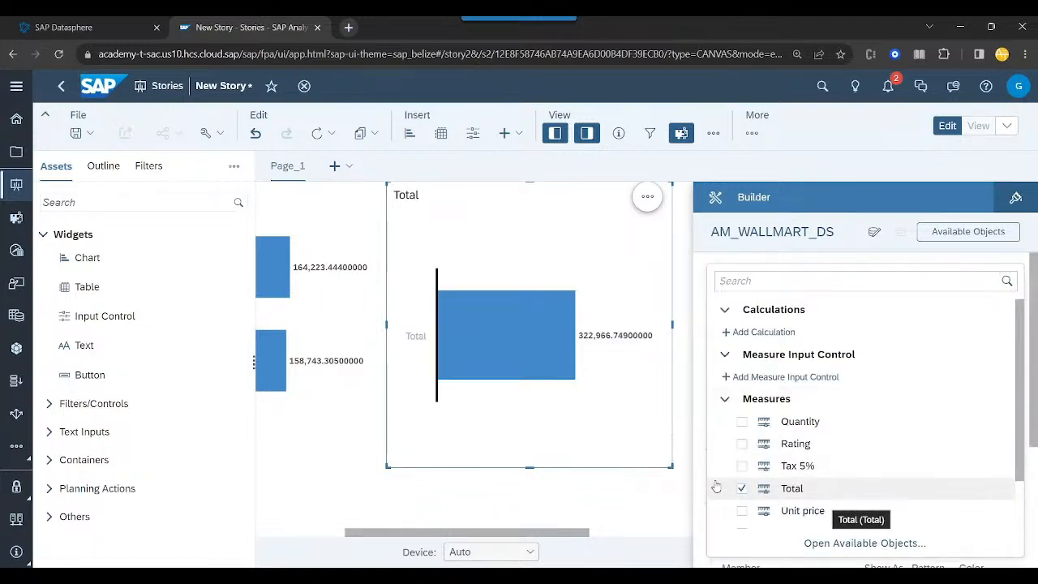
pyautogui.click(712, 485)
pyautogui.click(703, 481)
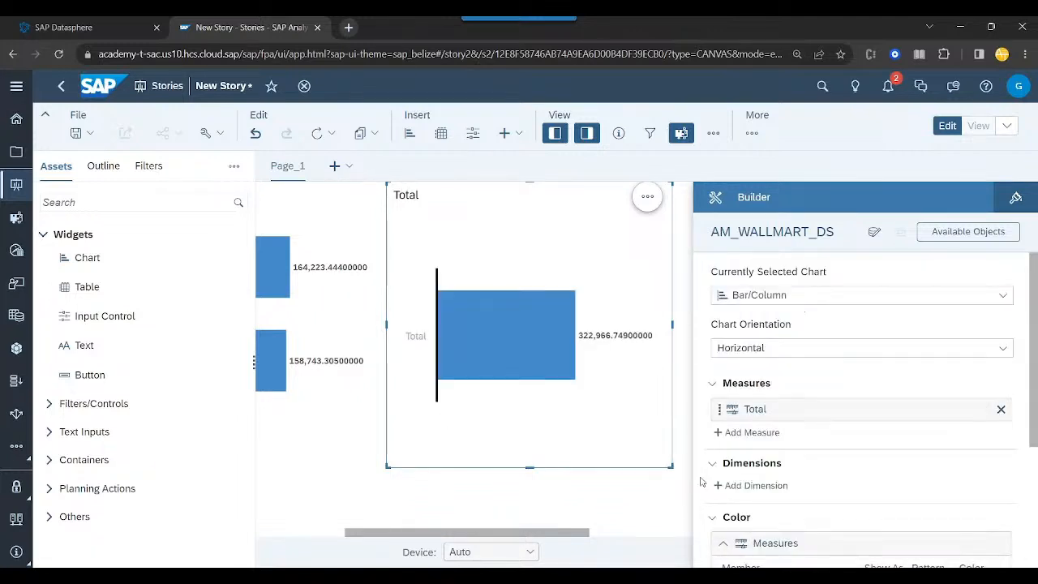
pyautogui.click(745, 485)
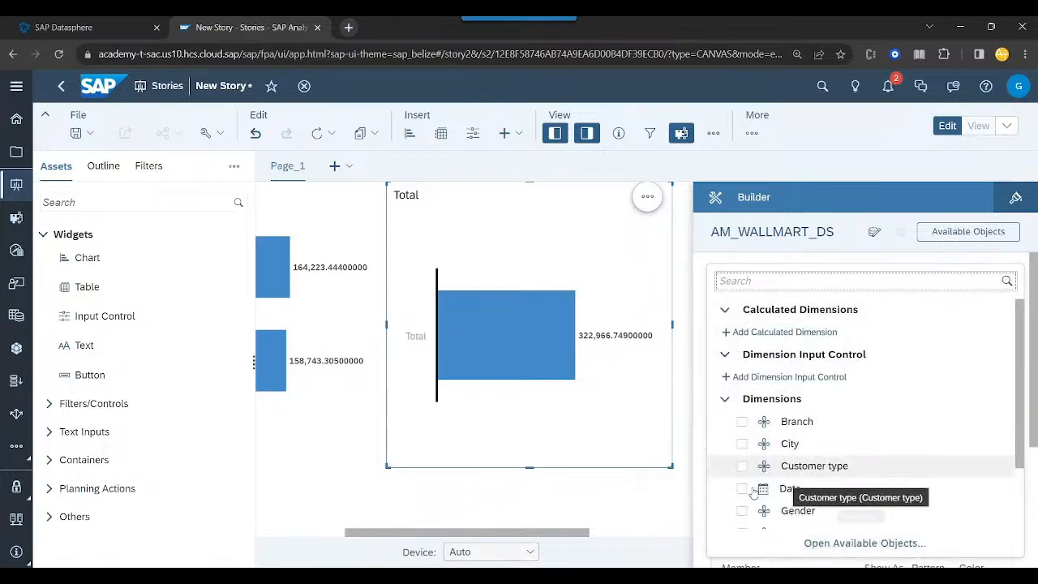
pyautogui.click(742, 444)
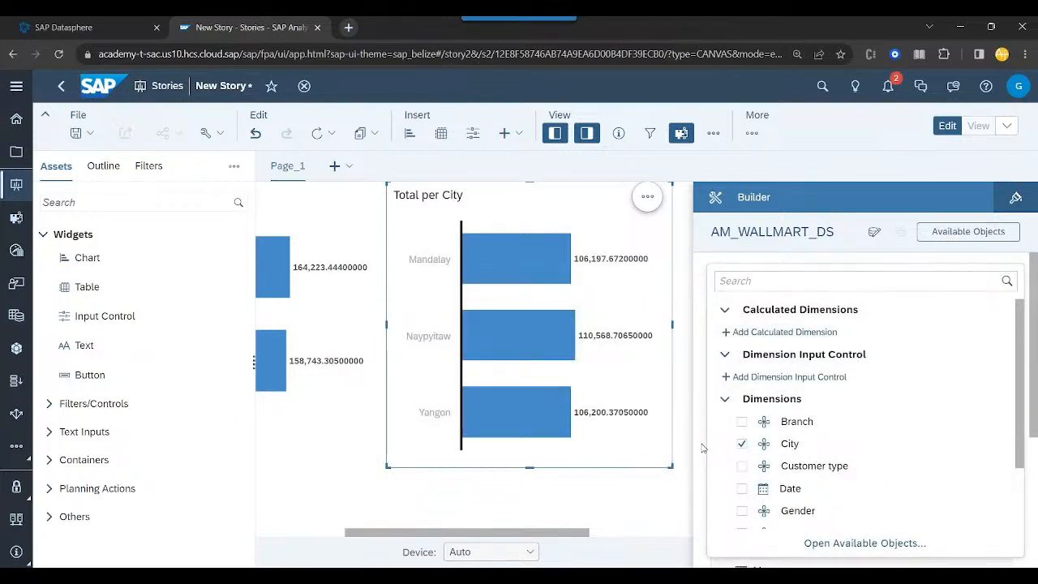
pyautogui.click(702, 447)
# - Change the Total per City chart to a Donut and reduce its height to match the neighbouring chart
pyautogui.click(795, 295)
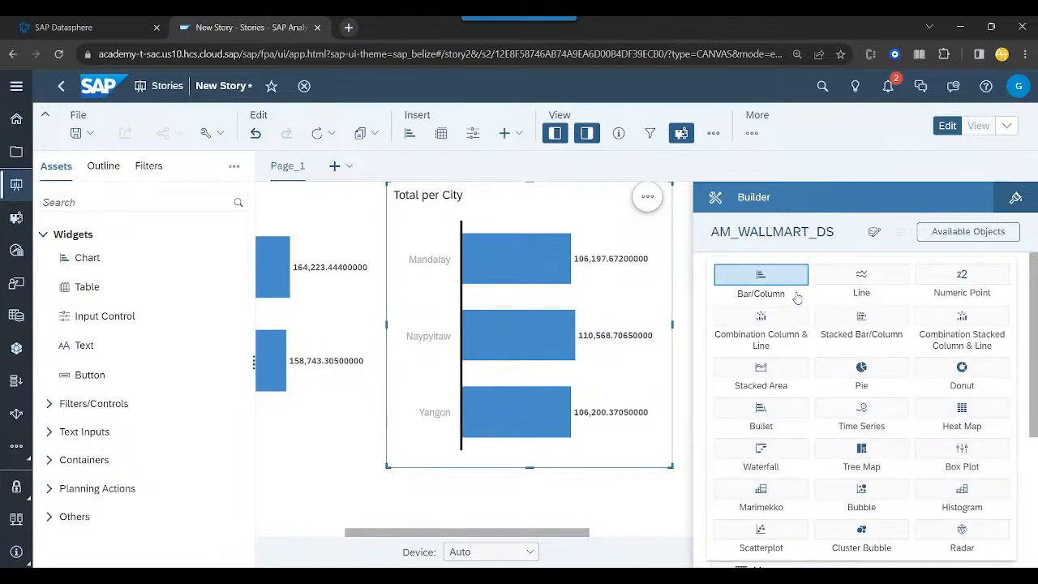
pyautogui.click(950, 370)
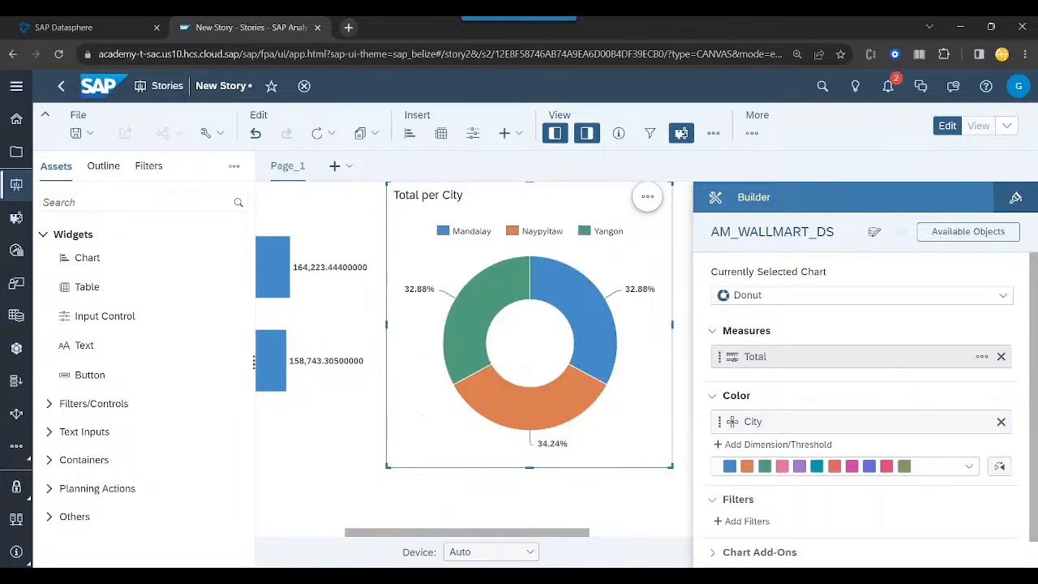
pyautogui.moveTo(672, 467); pyautogui.dragTo(673, 425)
pyautogui.click(646, 476)
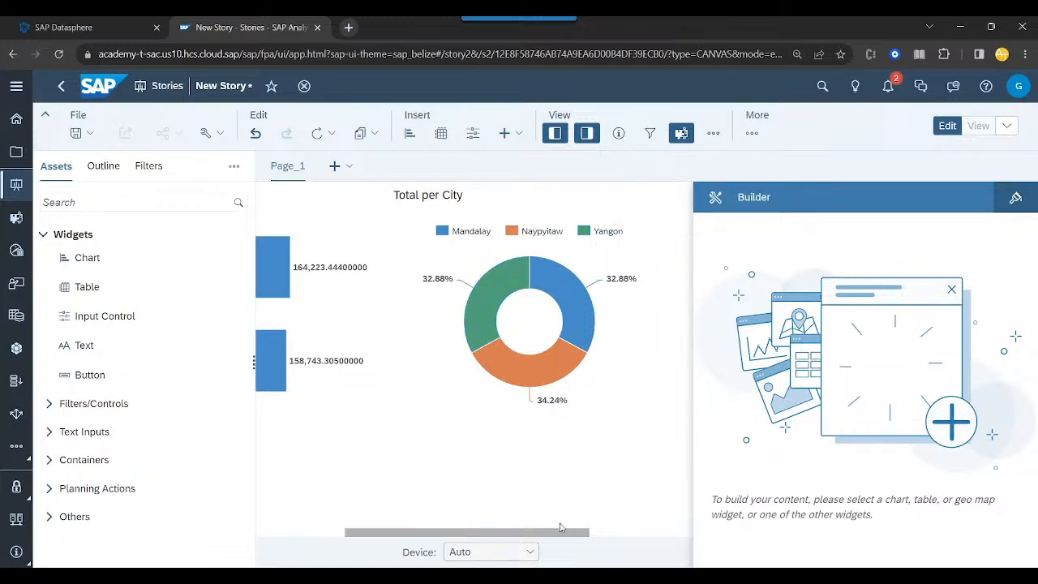
# - Insert a table below the two charts and widen it to span both of them
pyautogui.moveTo(560, 535); pyautogui.dragTo(429, 532)
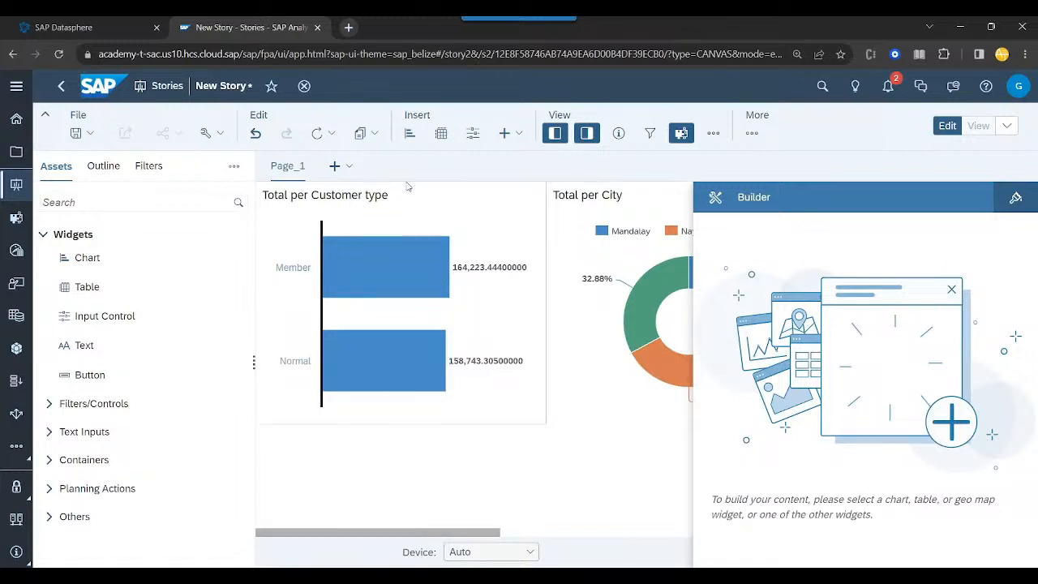
pyautogui.click(446, 136)
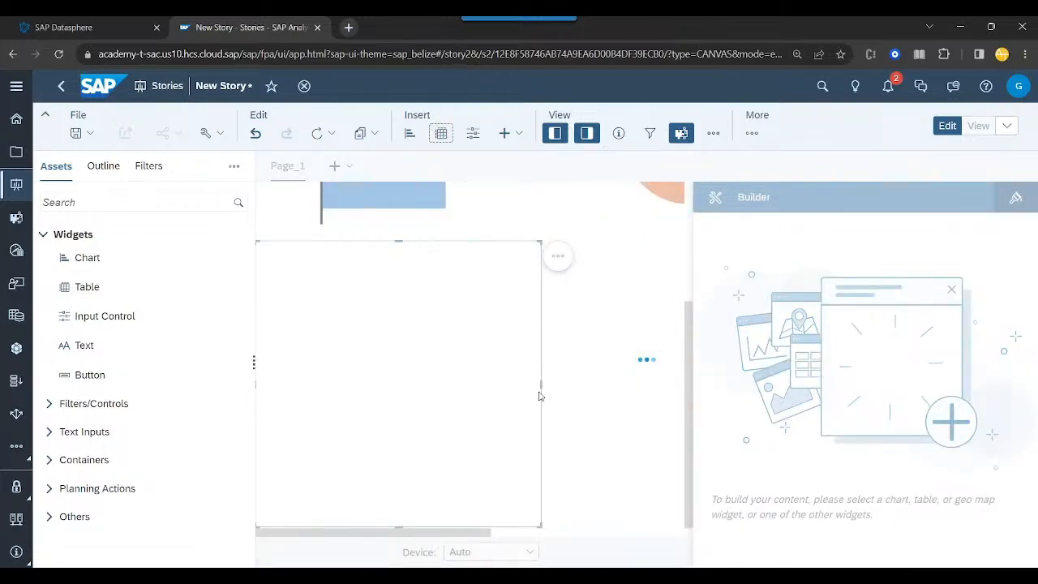
pyautogui.moveTo(543, 383); pyautogui.dragTo(485, 383)
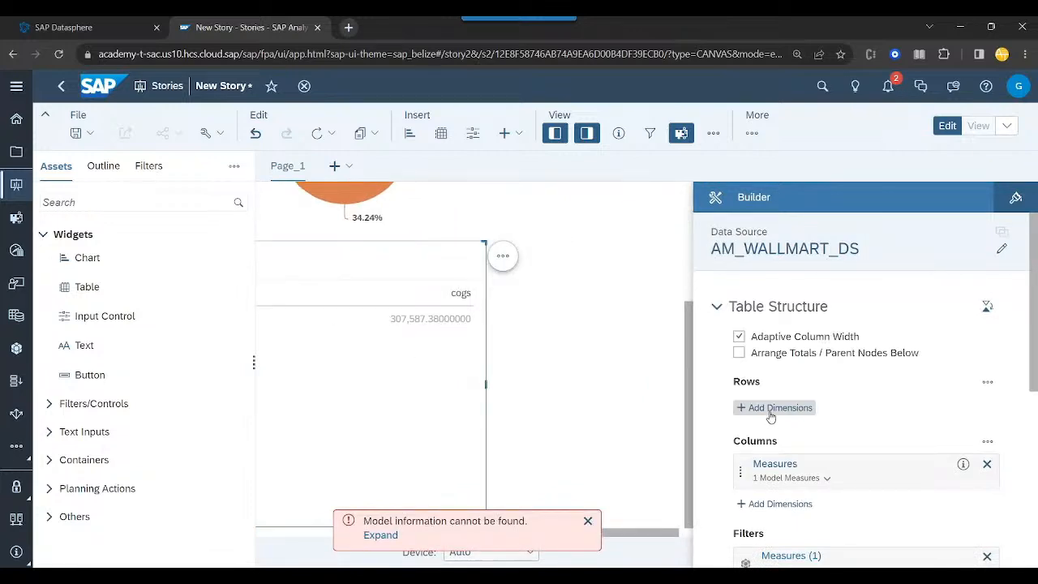
# - Add the City, Customer type, Invoice ID and Product line dimensions to the table's rows
pyautogui.click(770, 409)
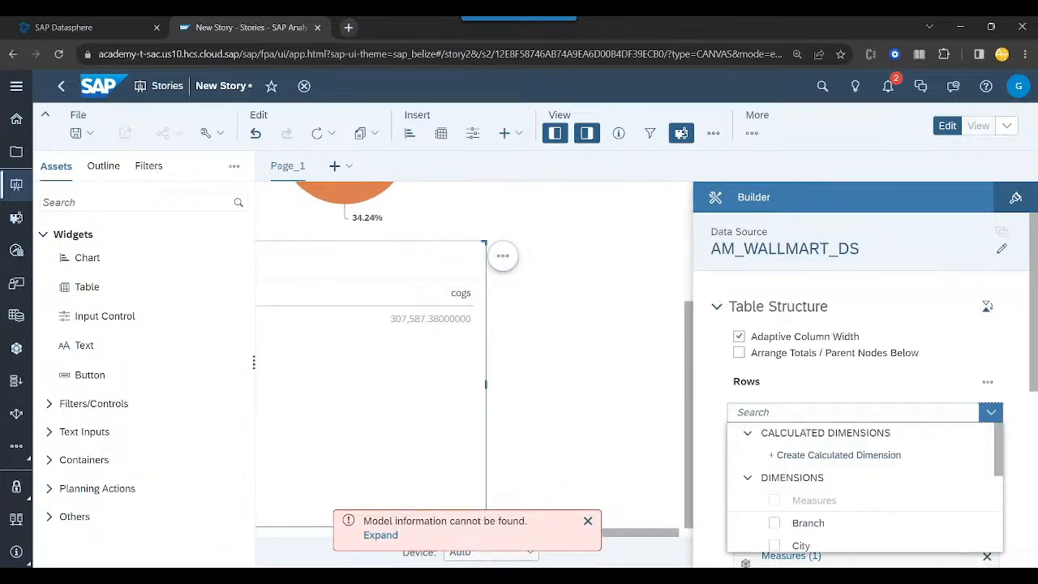
pyautogui.scroll(-3, 776, 496)
pyautogui.scroll(3, 776, 495)
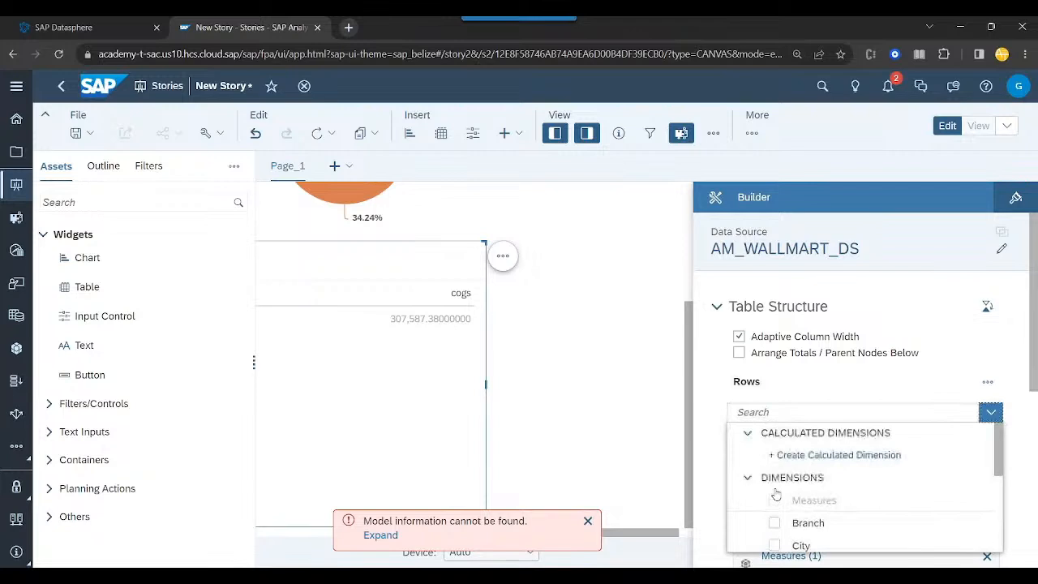
pyautogui.click(775, 537)
pyautogui.scroll(-1, 774, 519)
pyautogui.click(774, 503)
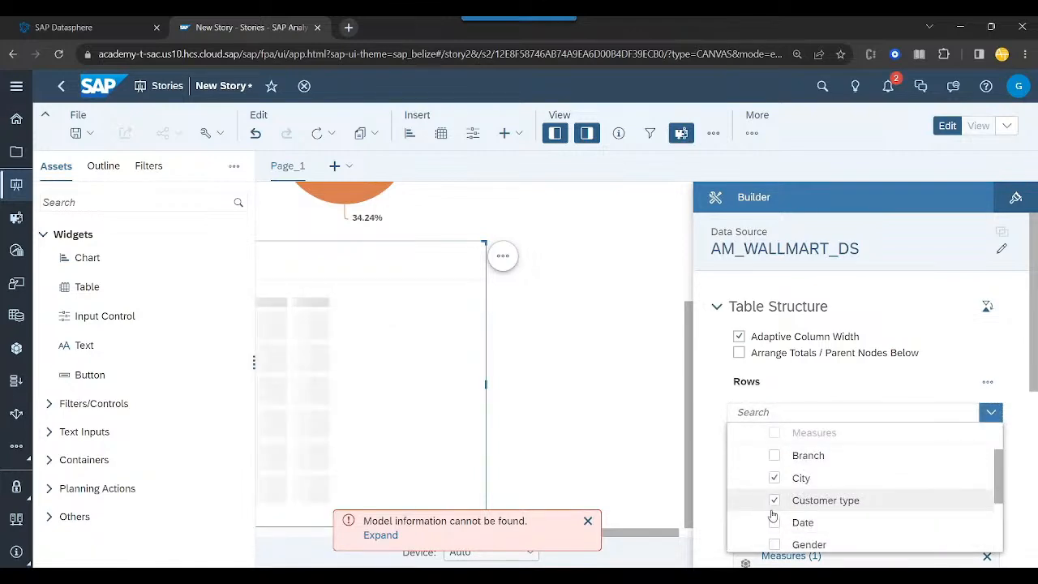
pyautogui.scroll(-2, 773, 515)
pyautogui.click(774, 498)
pyautogui.scroll(-1, 773, 513)
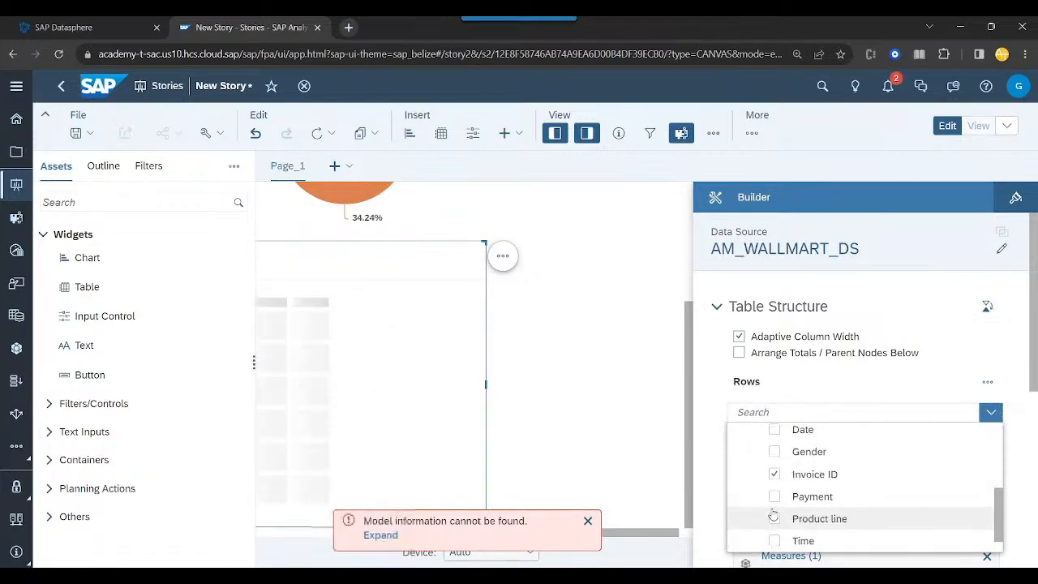
pyautogui.scroll(-1, 773, 515)
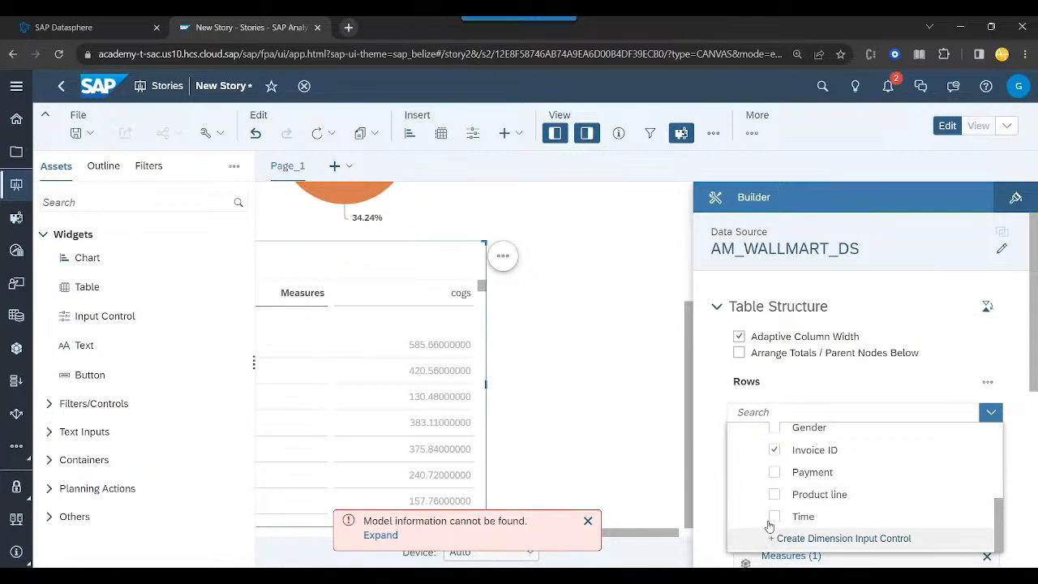
pyautogui.click(774, 494)
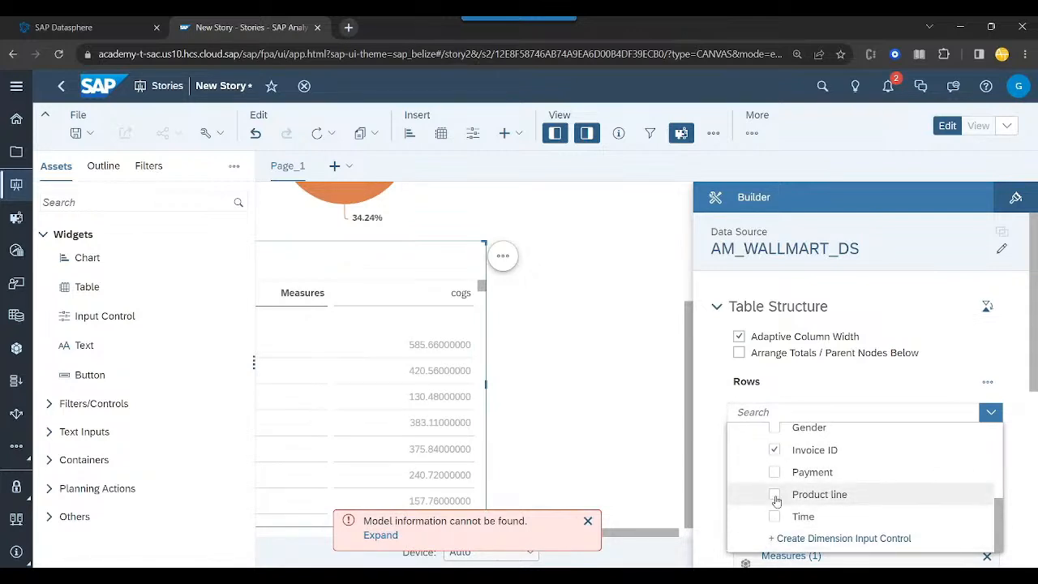
pyautogui.click(712, 485)
# - Filter the table's measures to Quantity, Total, Unit price and gross income, deselecting cogs, and dismiss the error message
pyautogui.scroll(-1, 939, 561)
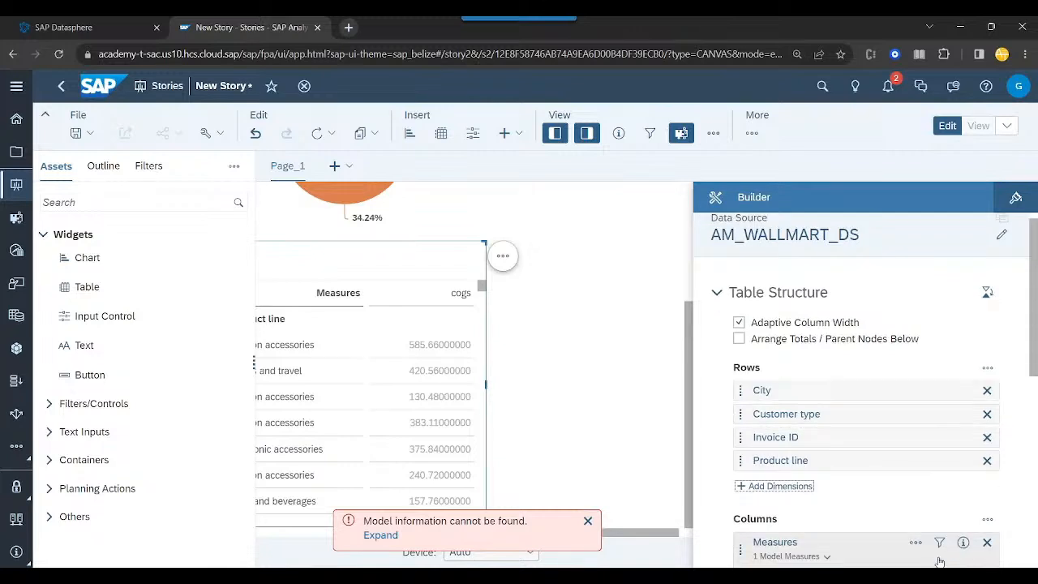
pyautogui.click(939, 542)
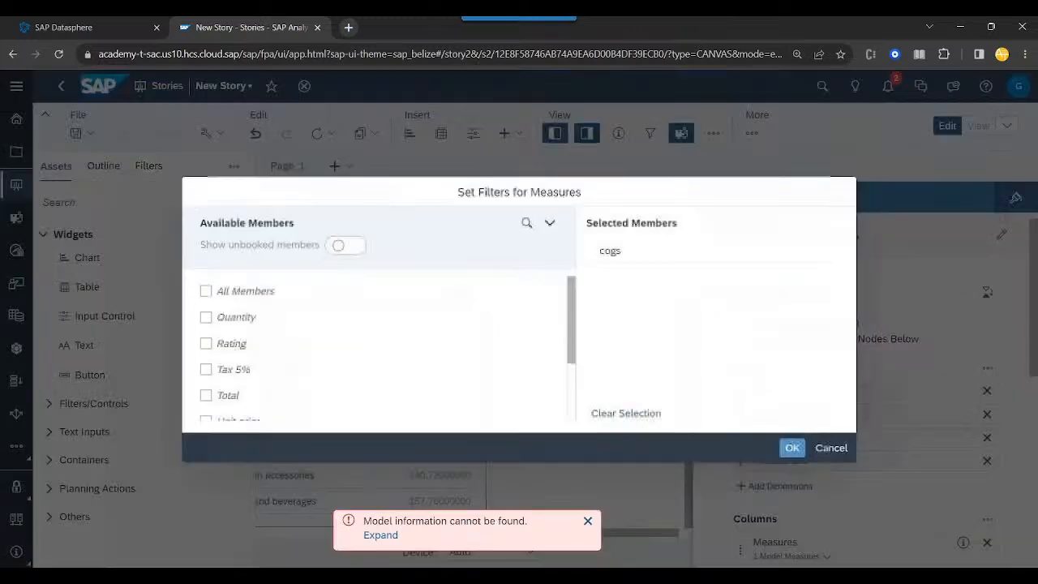
pyautogui.click(206, 318)
pyautogui.scroll(-2, 209, 331)
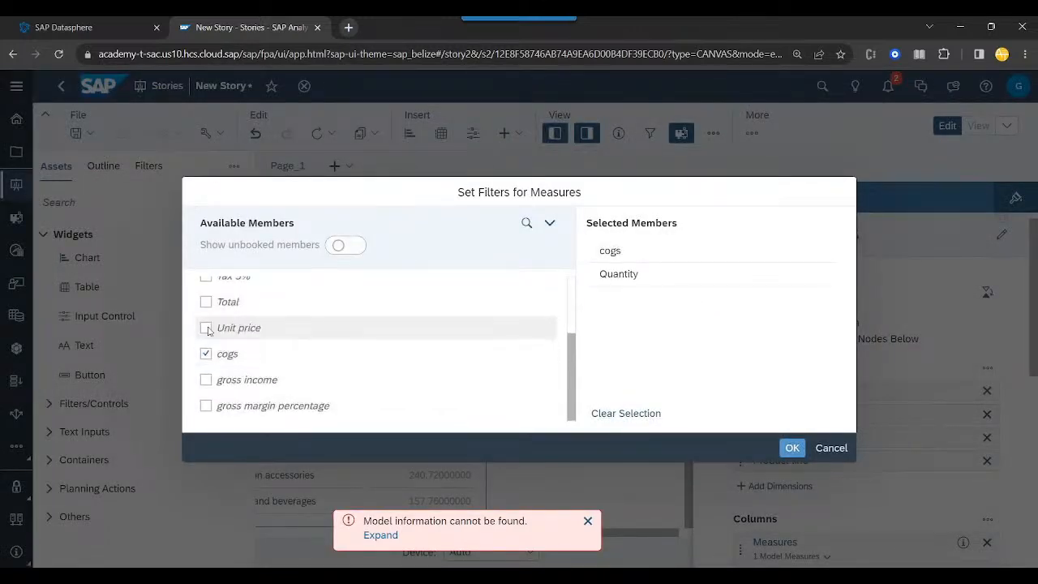
pyautogui.click(206, 302)
pyautogui.click(206, 354)
pyautogui.click(206, 328)
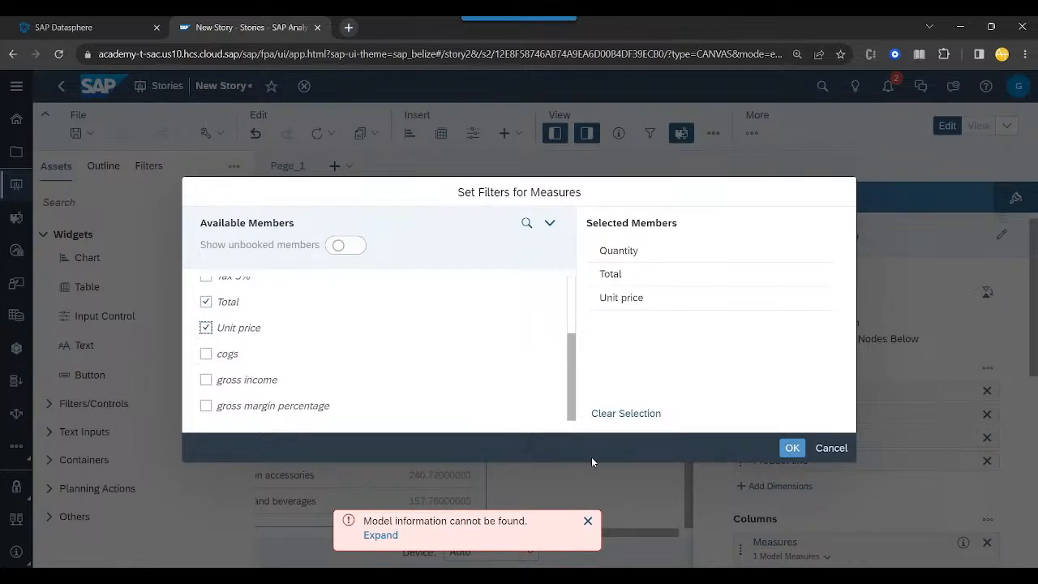
pyautogui.click(206, 379)
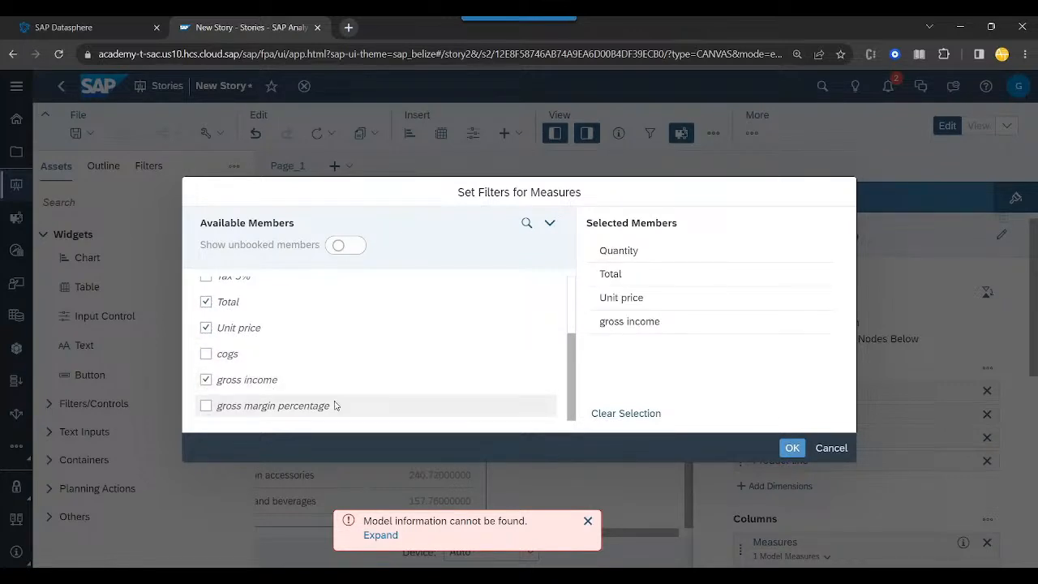
pyautogui.click(794, 449)
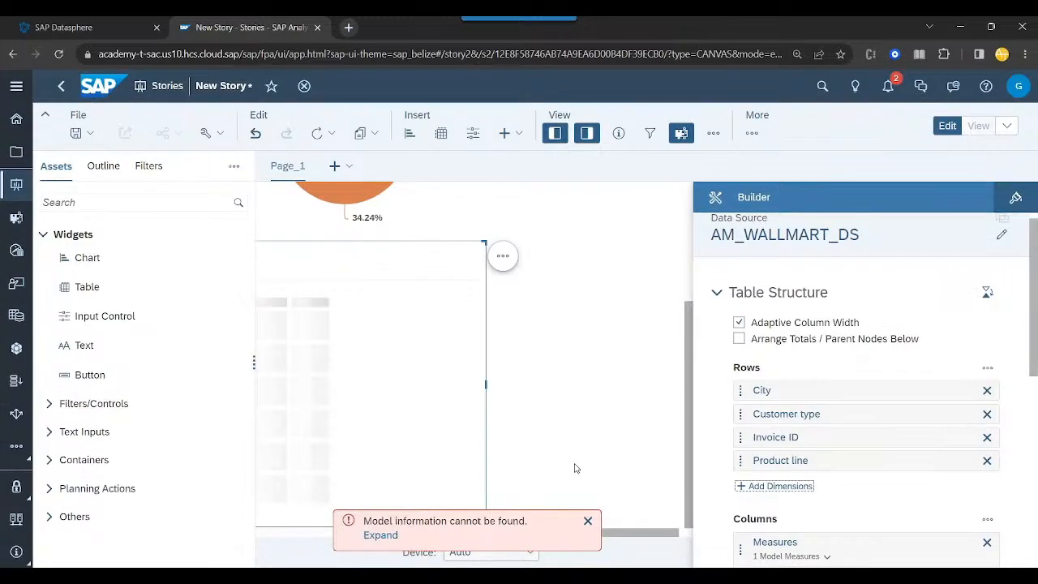
pyautogui.click(587, 521)
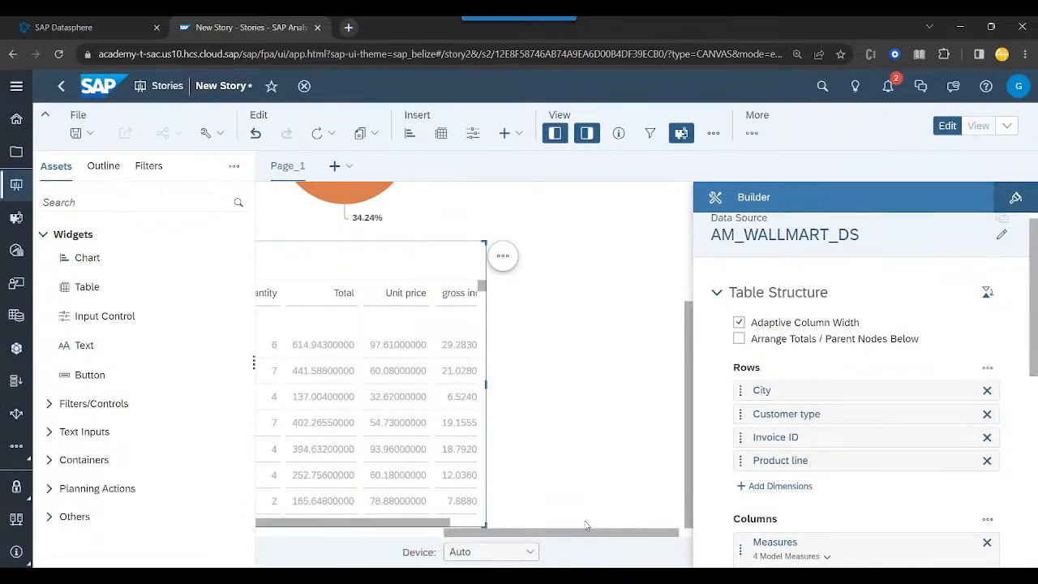
# - Reorder the table's row dimensions so that Invoice ID comes first, before City
pyautogui.moveTo(535, 533); pyautogui.dragTo(321, 521)
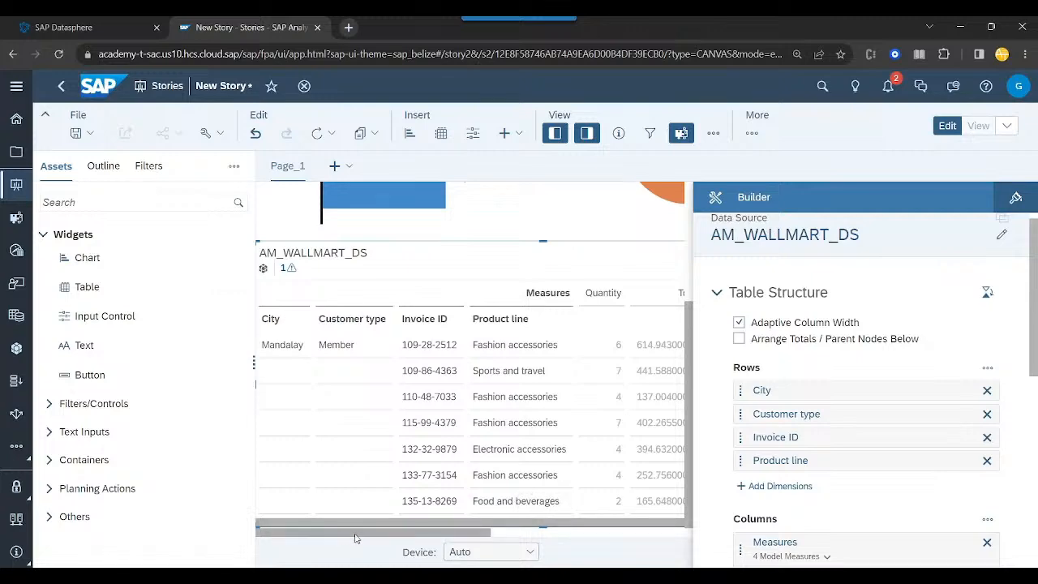
pyautogui.moveTo(354, 538)
pyautogui.mouseDown()
pyautogui.moveTo(432, 537)
pyautogui.moveTo(354, 537)
pyautogui.mouseUp()
pyautogui.moveTo(759, 438); pyautogui.dragTo(780, 390)
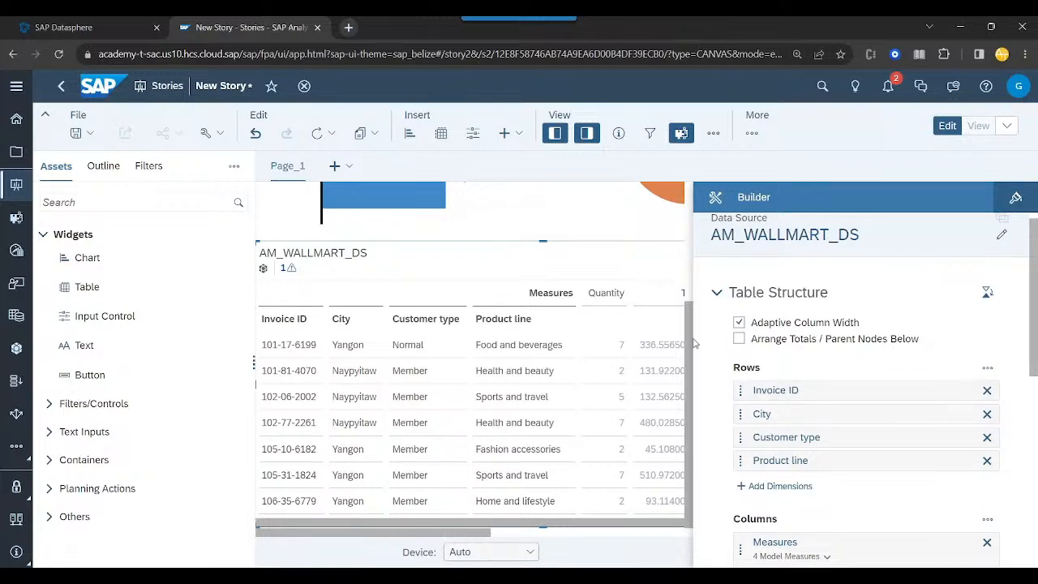
# - Reduce the browser zoom to 90% and hide both the Assets and Builder side panels
pyautogui.moveTo(691, 342); pyautogui.dragTo(704, 218)
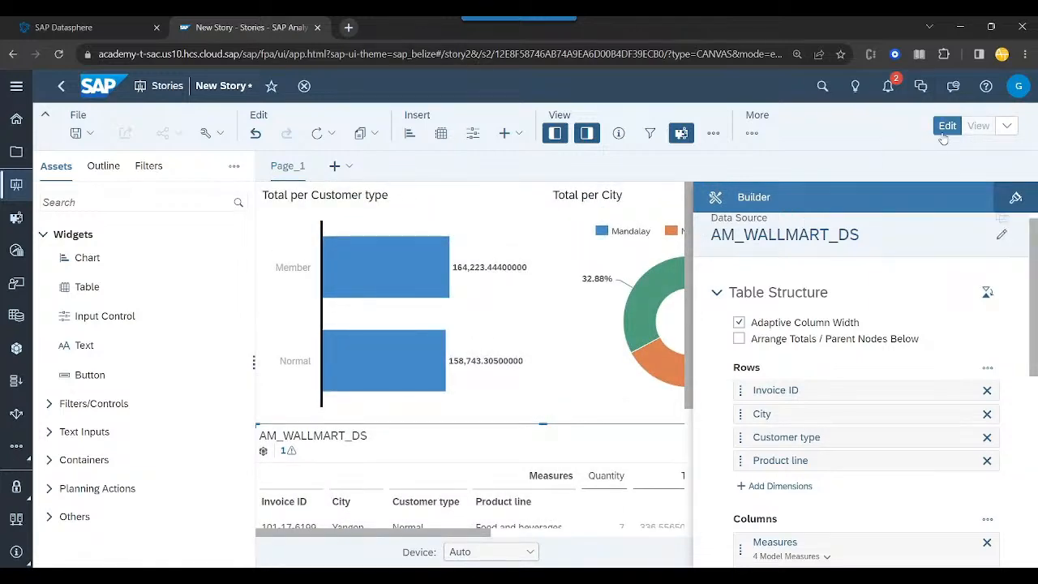
pyautogui.hotkey('ctrl', '-')
pyautogui.hotkey('ctrl', '-')
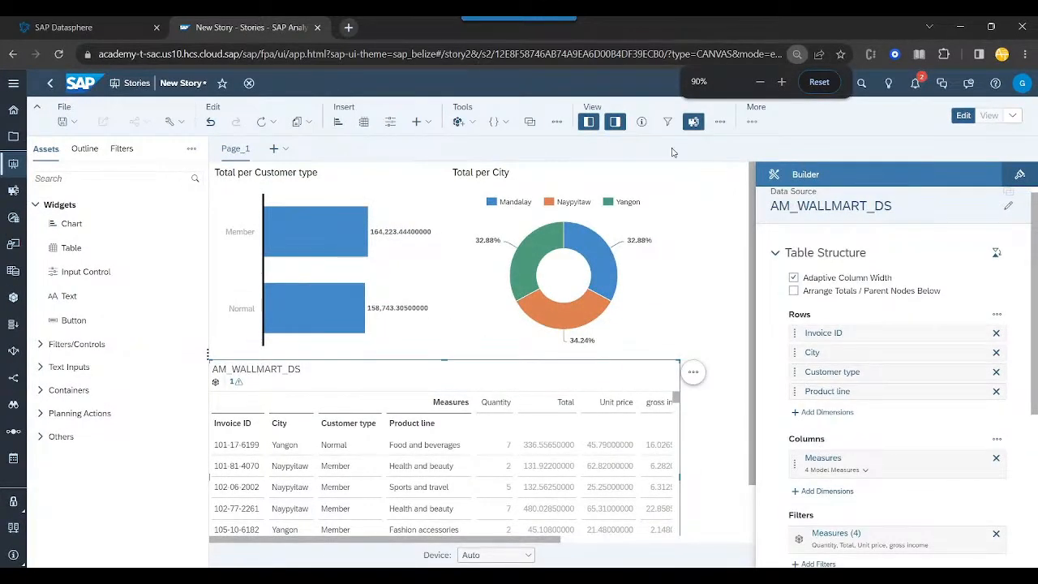
pyautogui.click(620, 128)
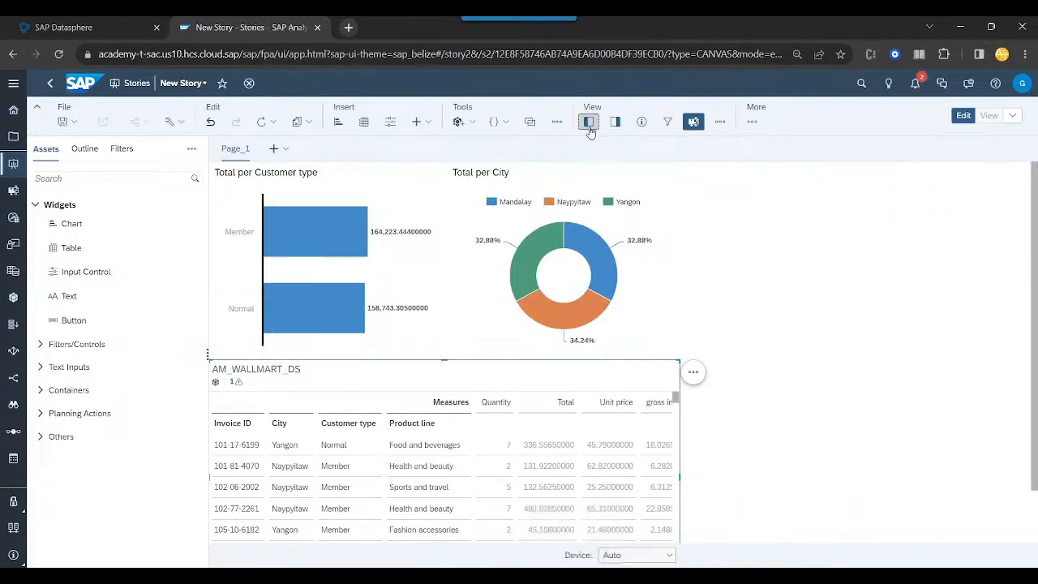
pyautogui.click(589, 124)
# - Set the linked analysis of the Total per Customer type chart to all widgets on the page, with filtering on data point selection
pyautogui.click(195, 198)
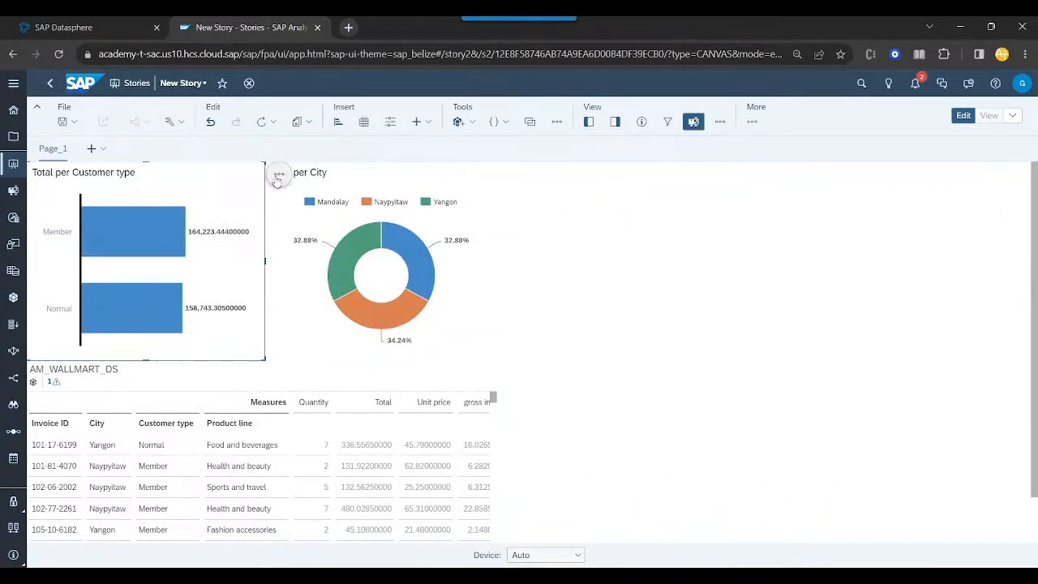
pyautogui.moveTo(124, 295)
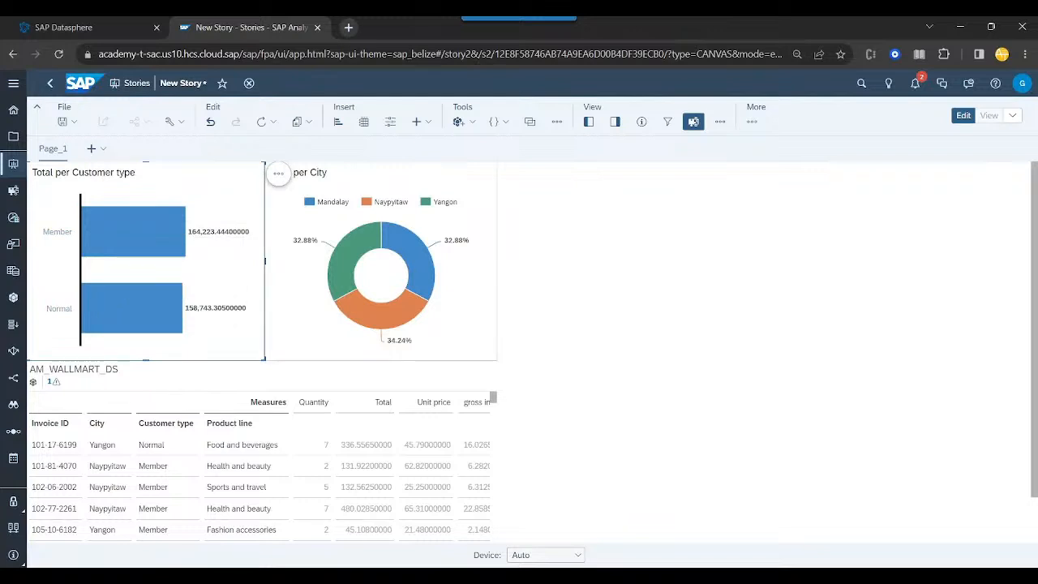
pyautogui.click(278, 173)
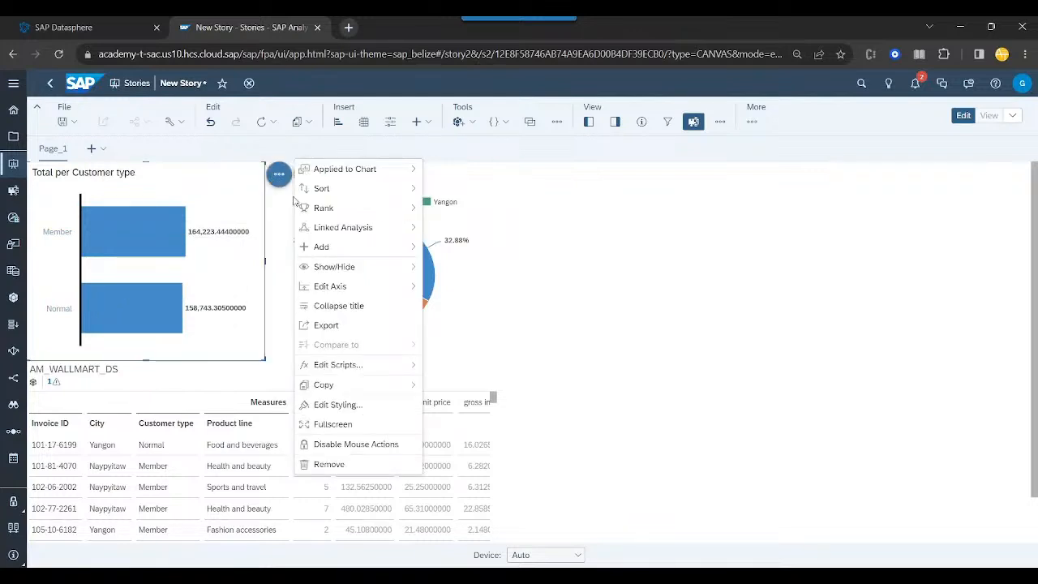
pyautogui.moveTo(347, 212)
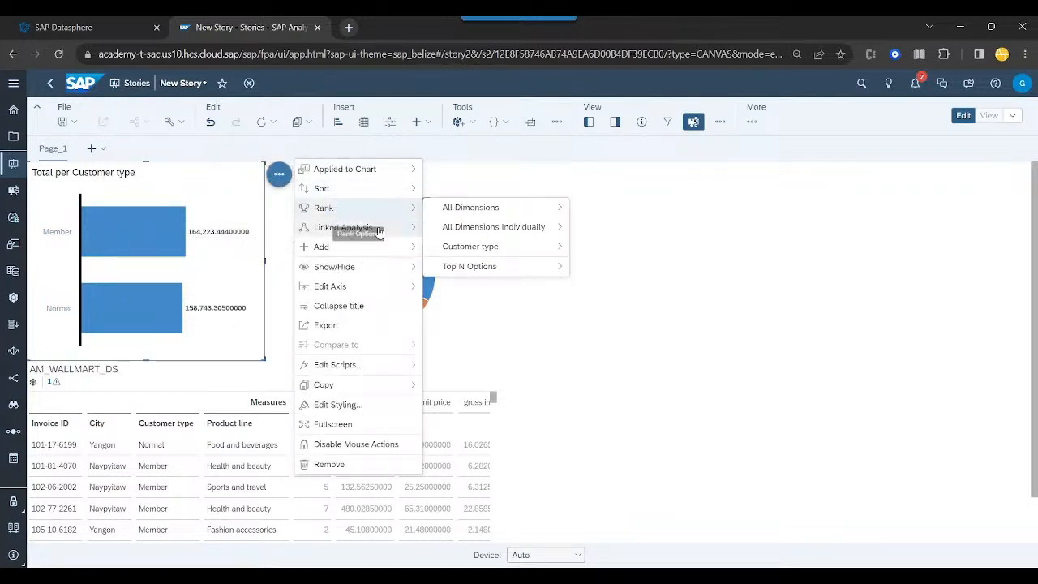
pyautogui.click(471, 234)
pyautogui.click(278, 173)
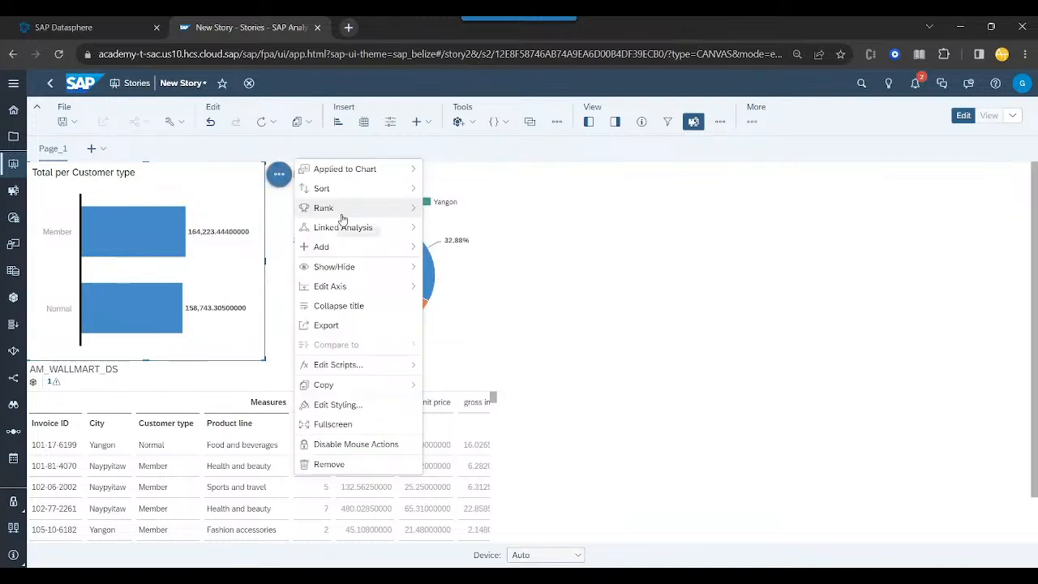
pyautogui.click(451, 231)
pyautogui.click(279, 174)
pyautogui.moveTo(364, 229)
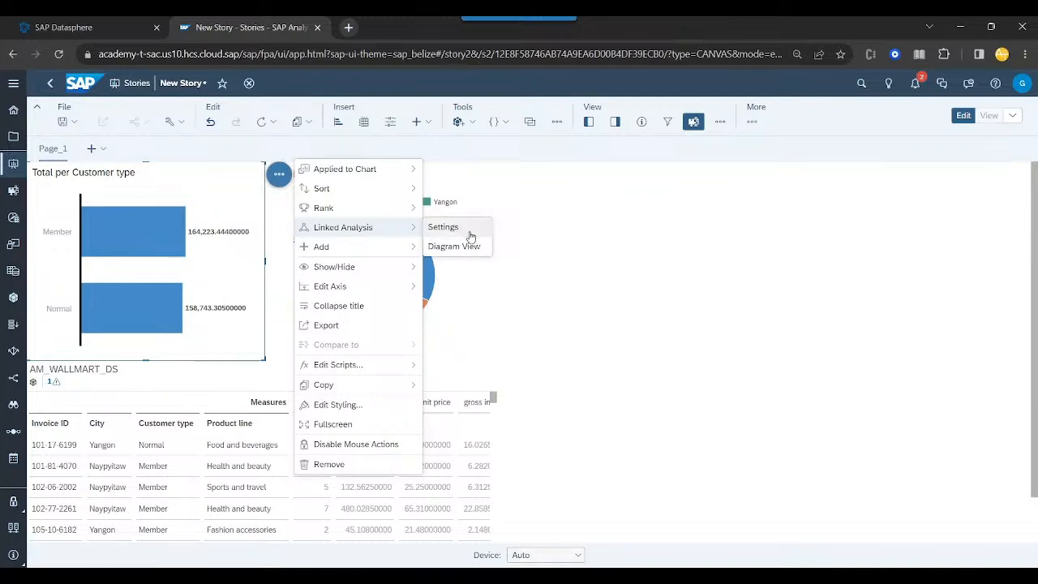
pyautogui.click(469, 234)
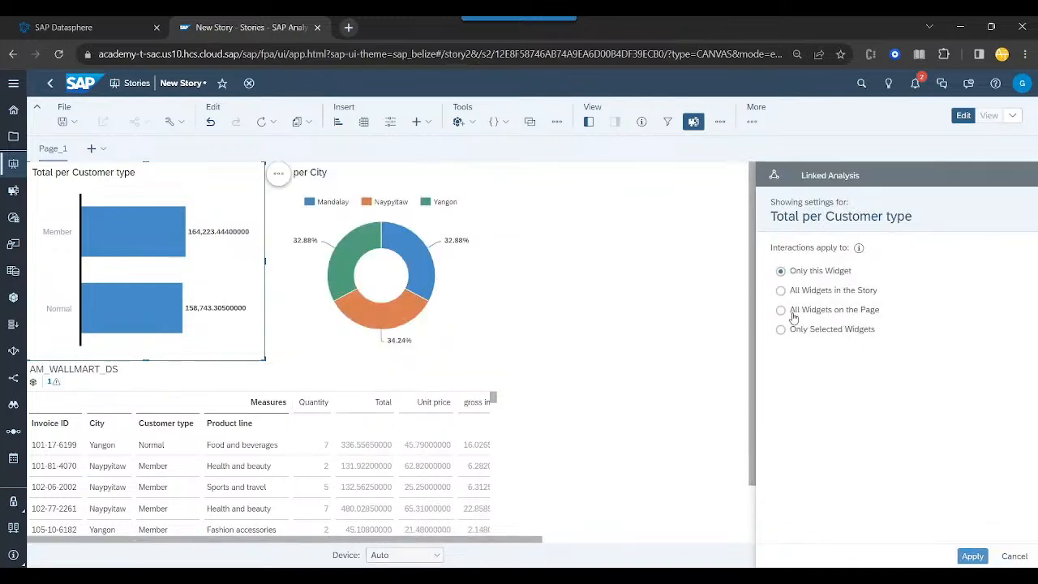
pyautogui.click(783, 312)
pyautogui.click(780, 379)
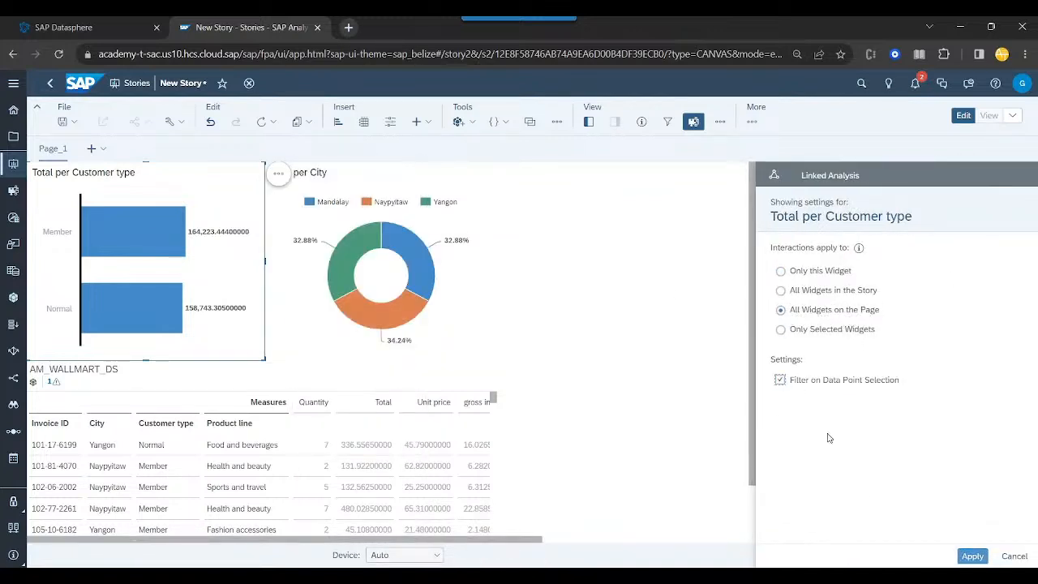
pyautogui.click(971, 556)
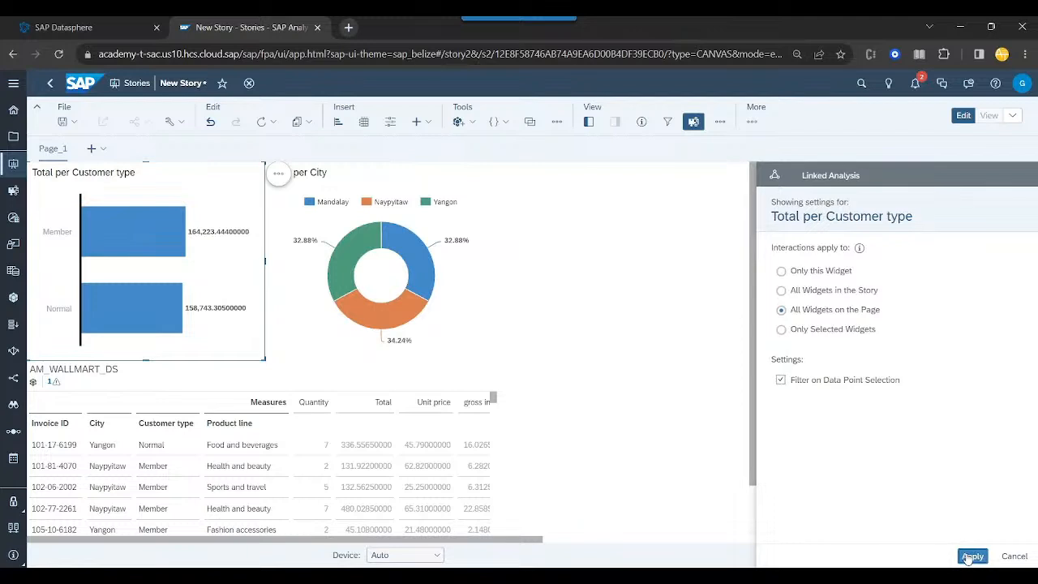
# - Test the linked filter by selecting the Normal bar in the customer type chart and clearing the selection again
pyautogui.click(114, 319)
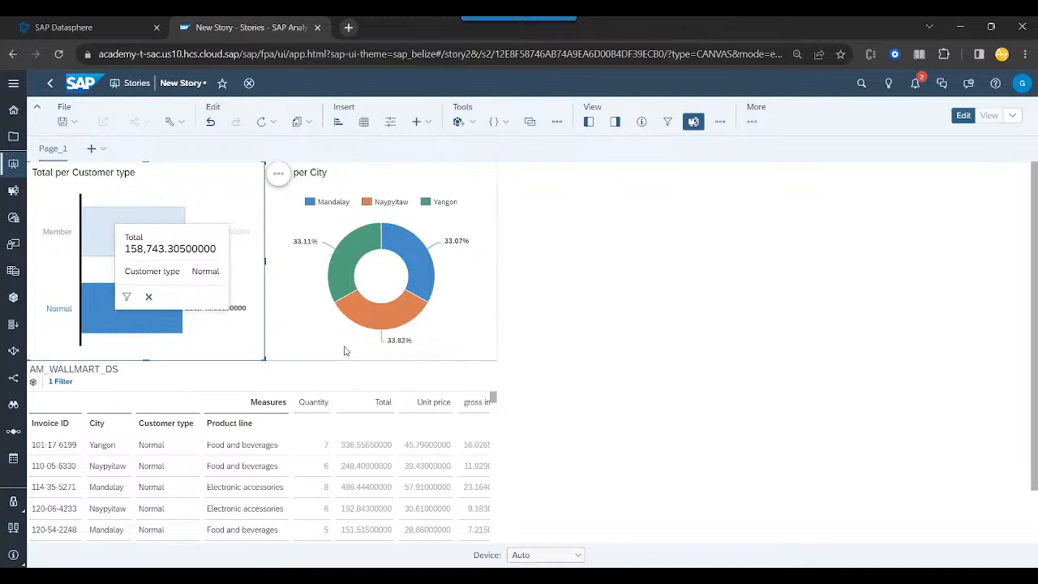
pyautogui.click(95, 319)
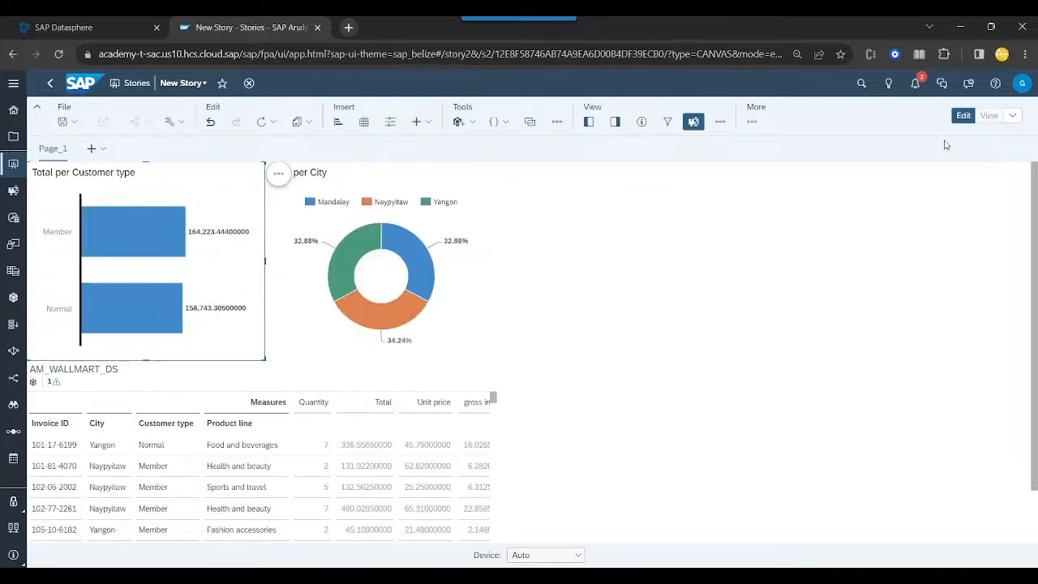
# - Show the Builder panel and reset the browser zoom to 100%
pyautogui.click(615, 121)
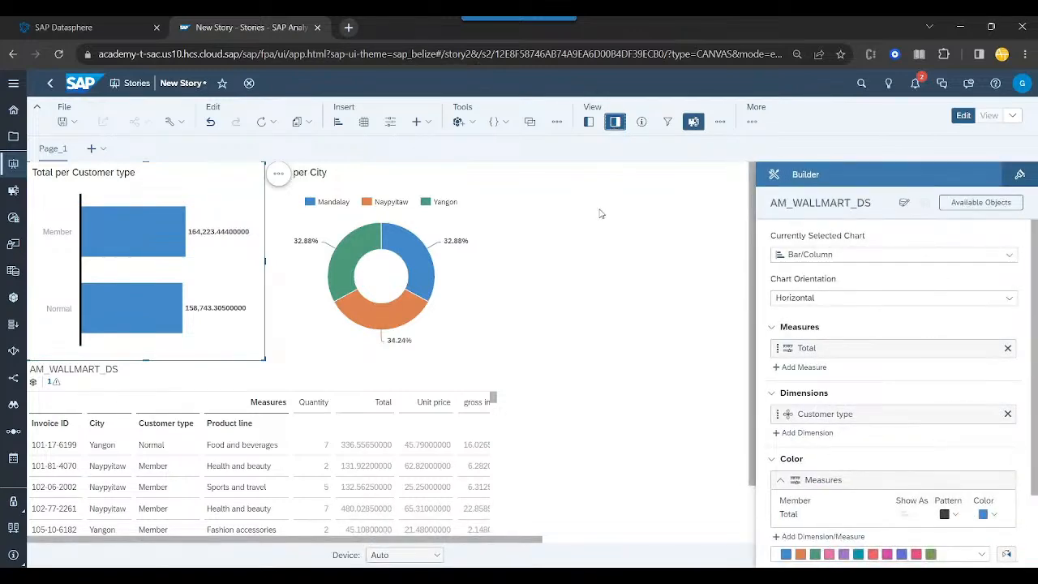
pyautogui.hotkey('ctrl', '0')
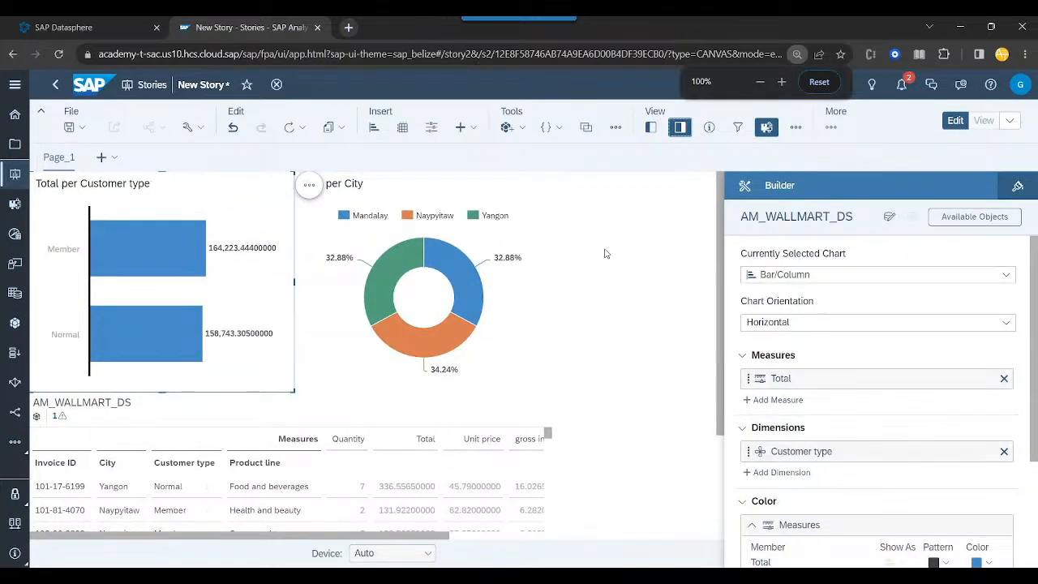
# - Switch to SAP Datasphere and open the local table tab_wallmart_invoices in the Data Builder
pyautogui.click(108, 36)
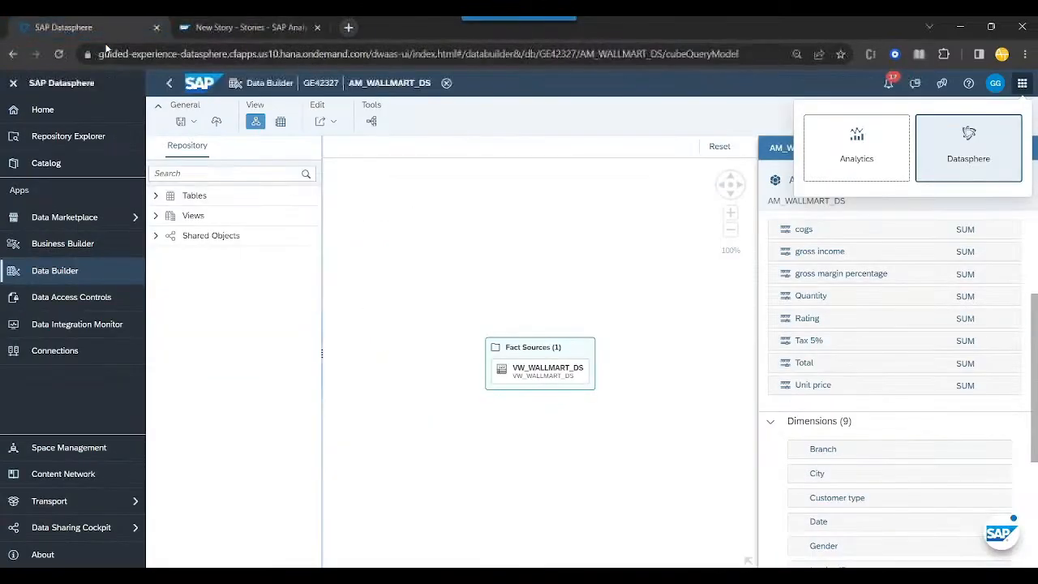
pyautogui.click(82, 273)
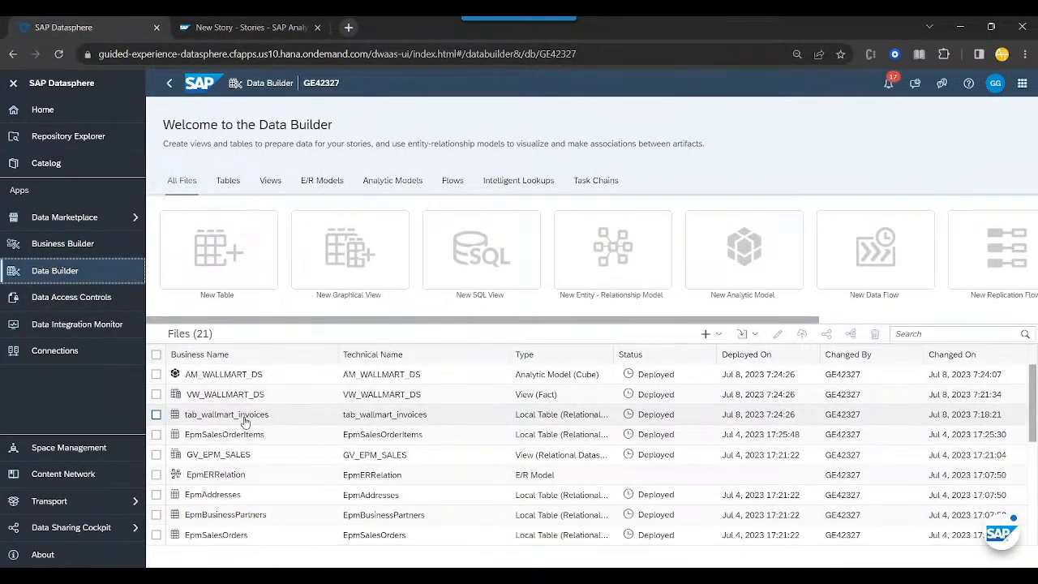
pyautogui.click(226, 414)
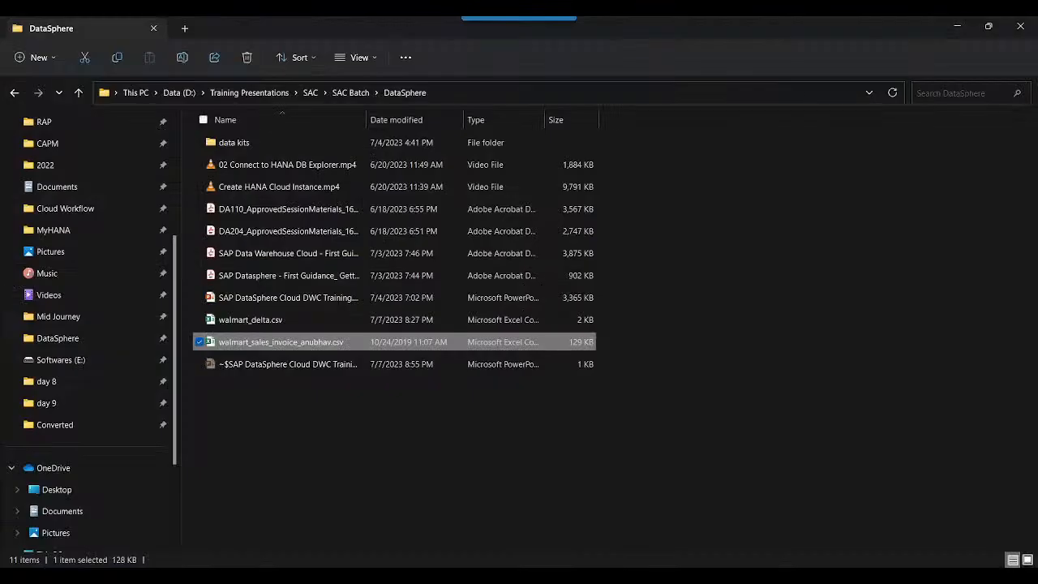
# - Open walmart_delta.csv in Excel, review its City column, close it and return to the Datasphere table
pyautogui.click(257, 323)
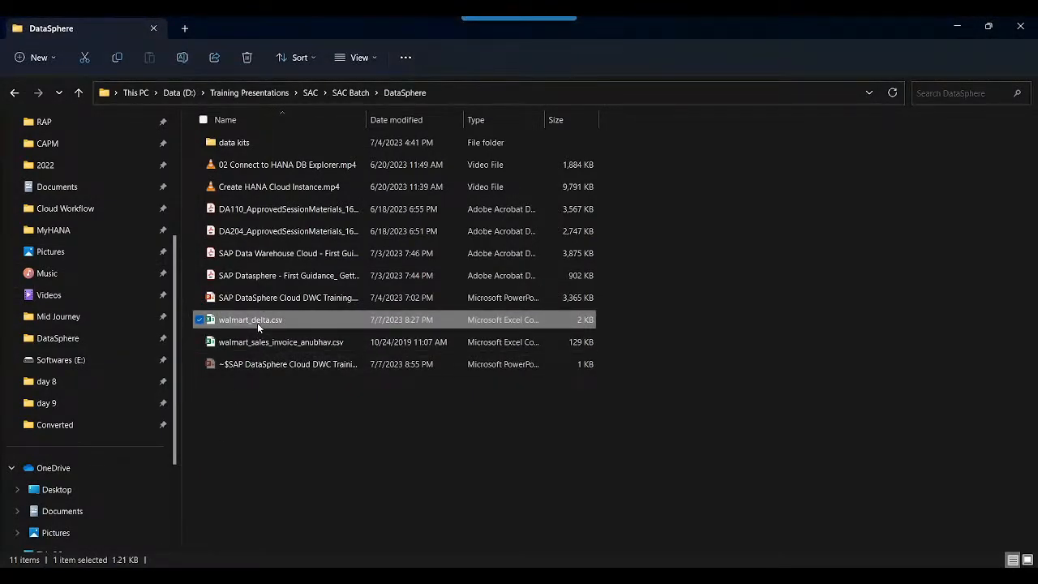
pyautogui.doubleClick(257, 323)
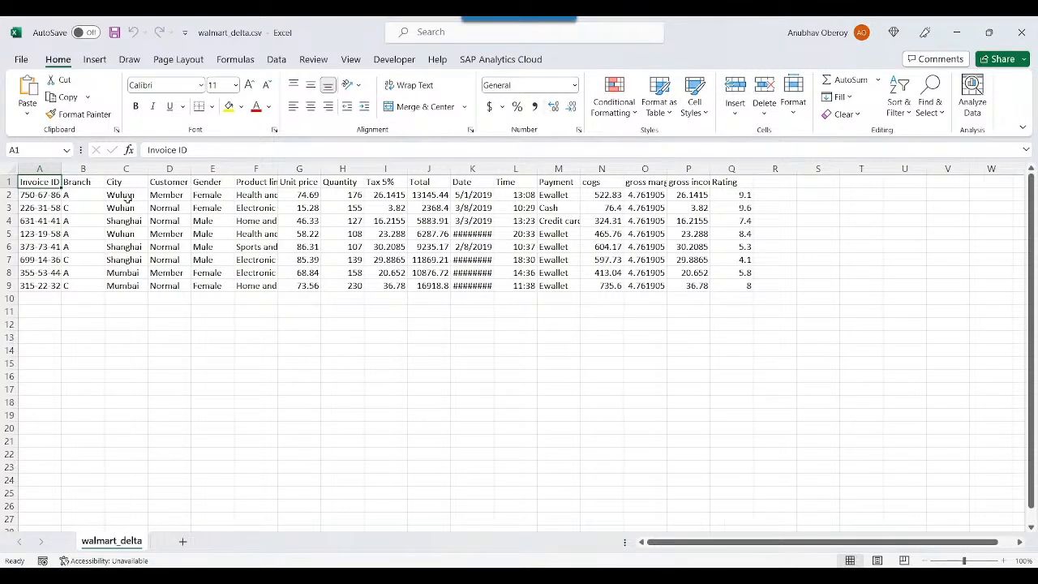
pyautogui.moveTo(128, 197); pyautogui.dragTo(135, 208)
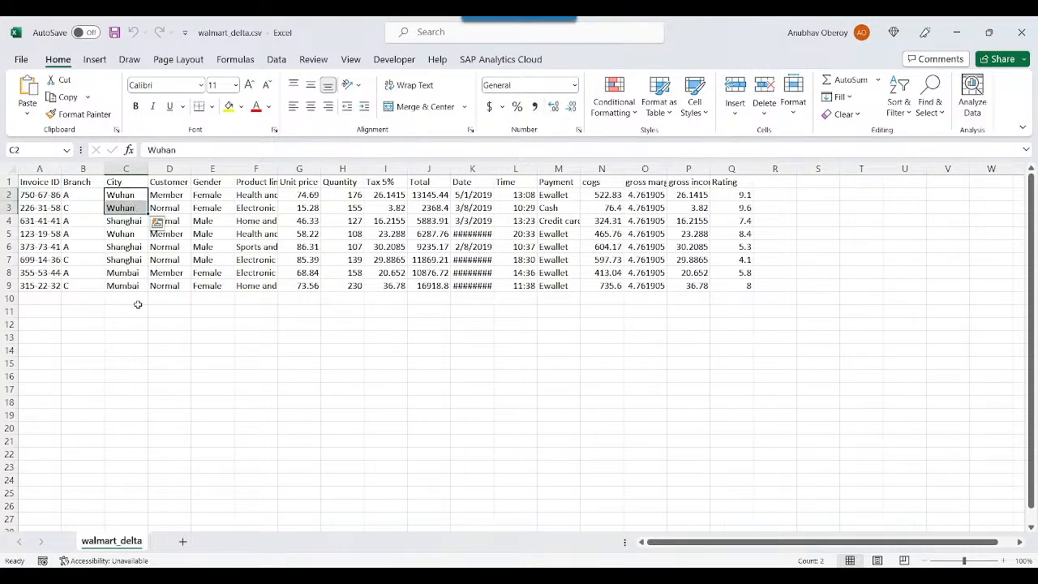
pyautogui.click(130, 223)
pyautogui.press('Down')
pyautogui.press('Down')
pyautogui.press('Down')
pyautogui.press('Down')
pyautogui.press('Down')
pyautogui.press('Down')
pyautogui.press('Down')
pyautogui.press('Down')
pyautogui.press('Down')
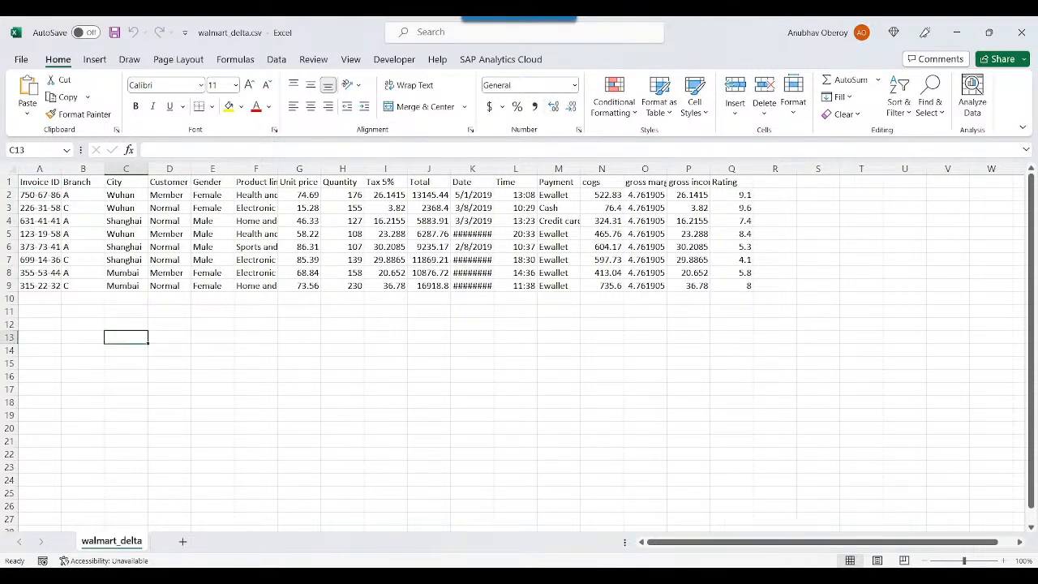
pyautogui.click(1021, 32)
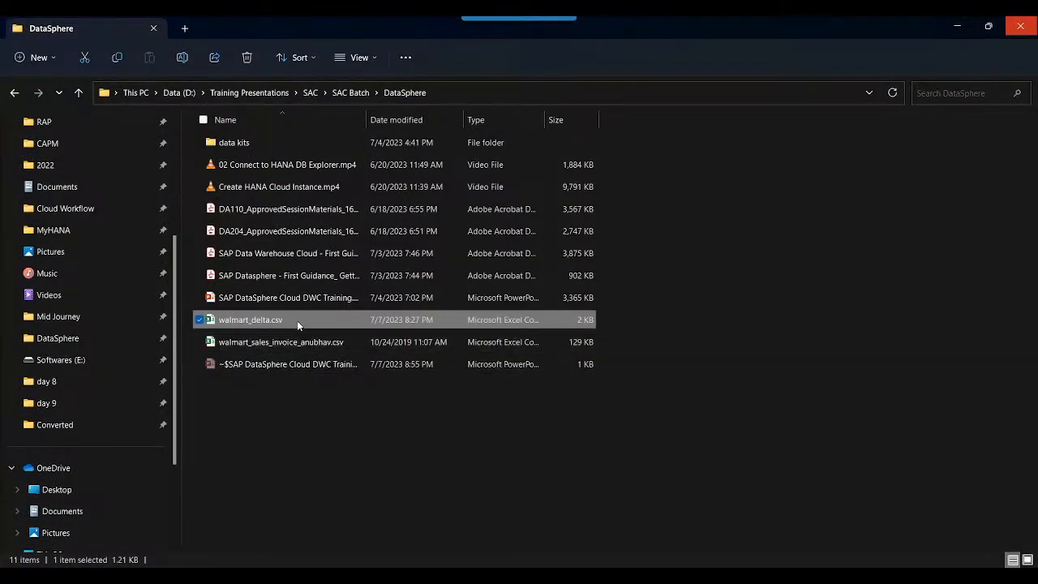
pyautogui.hotkey('alt', 'Tab')
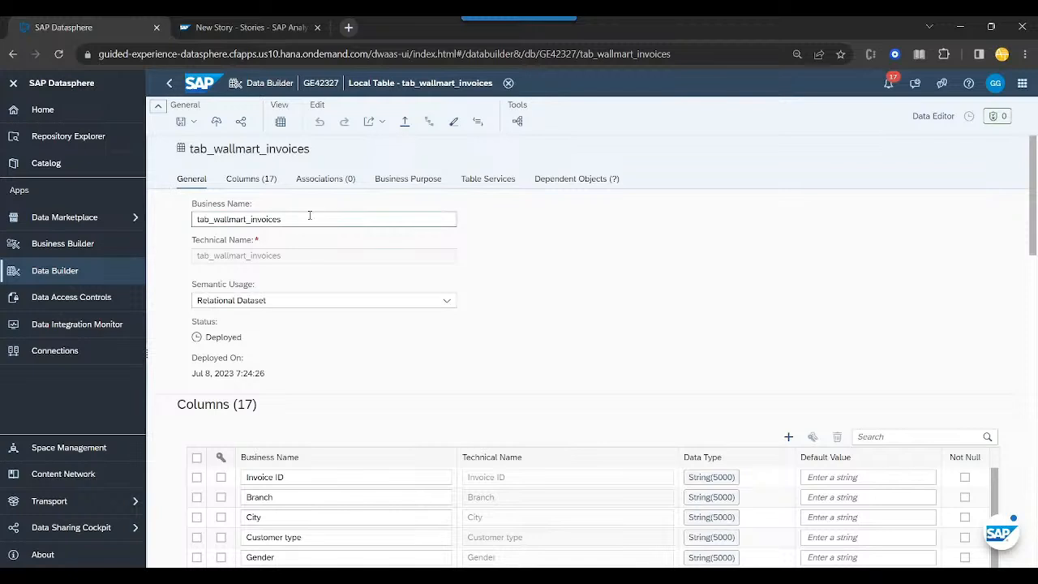
# - Import walmart_delta.csv into tab_wallmart_invoices, keeping the existing data and using the first row as column header
pyautogui.click(405, 123)
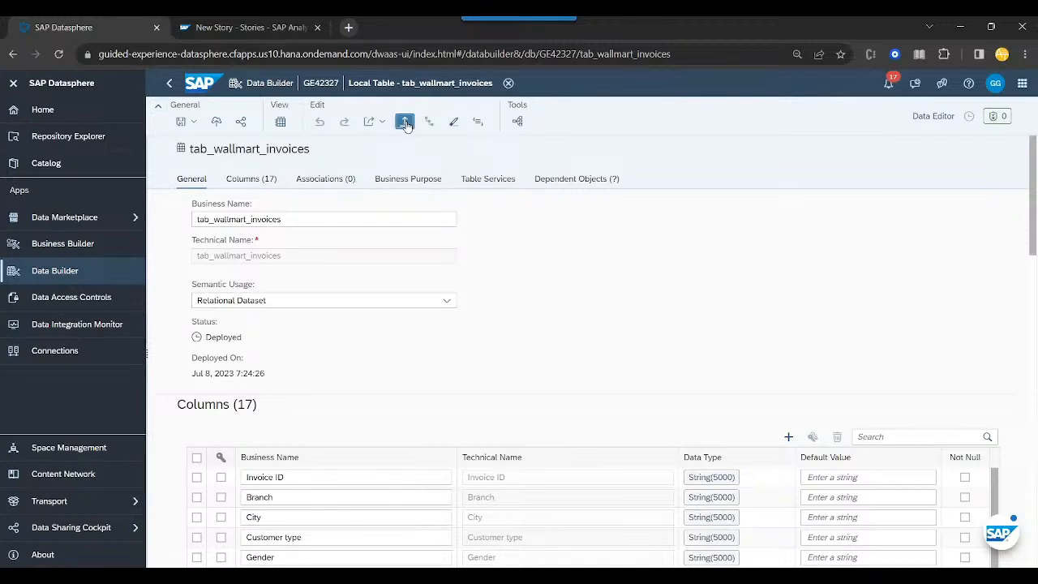
pyautogui.click(632, 319)
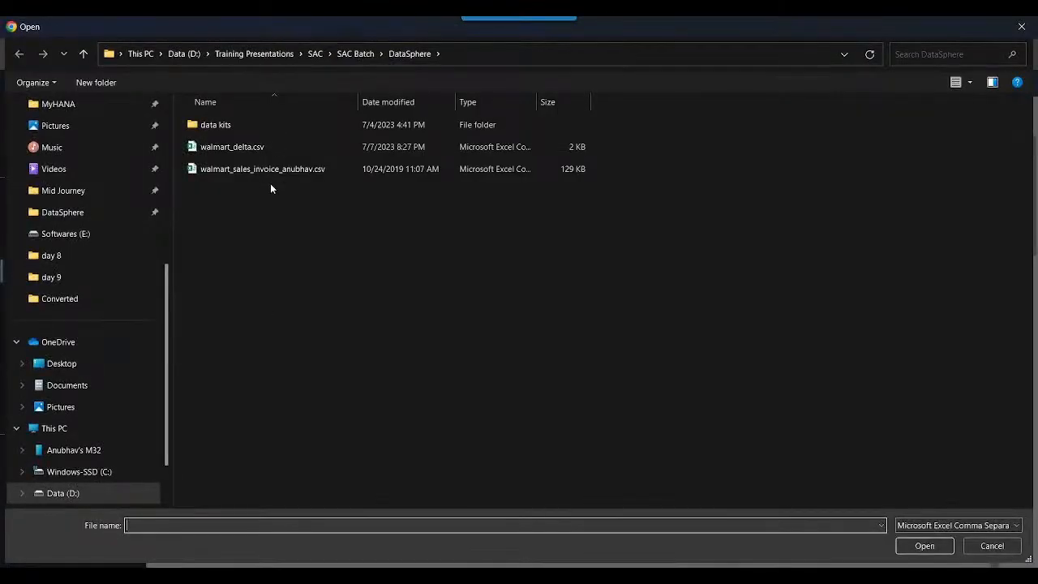
pyautogui.click(262, 152)
pyautogui.doubleClick(262, 152)
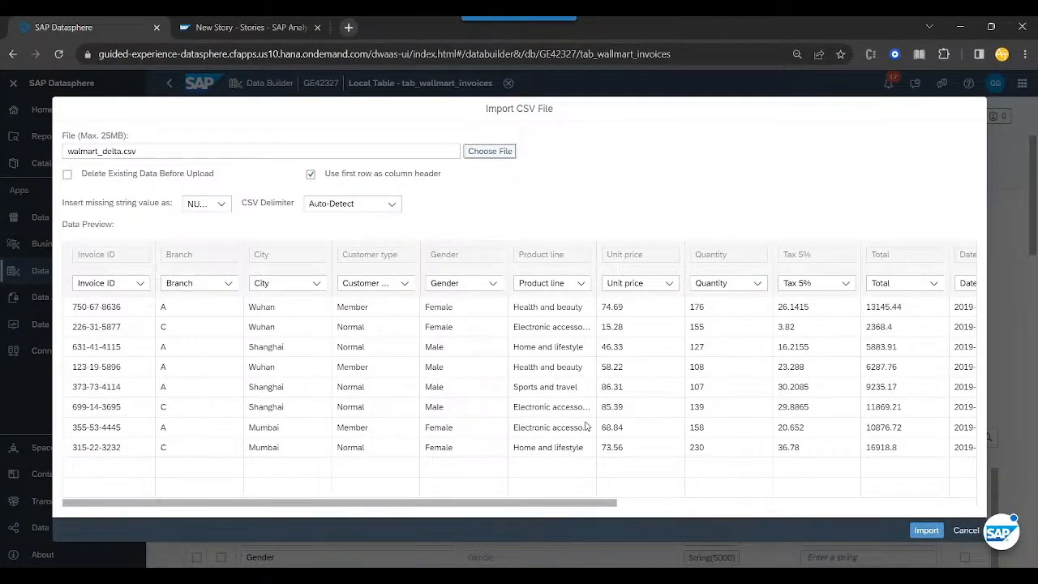
pyautogui.moveTo(493, 502); pyautogui.dragTo(394, 481)
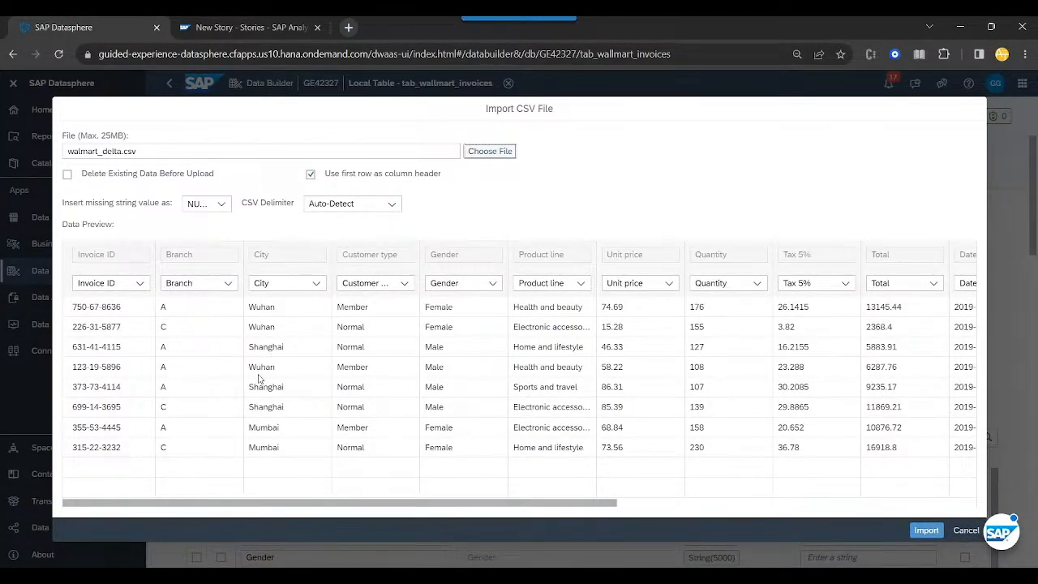
pyautogui.click(926, 530)
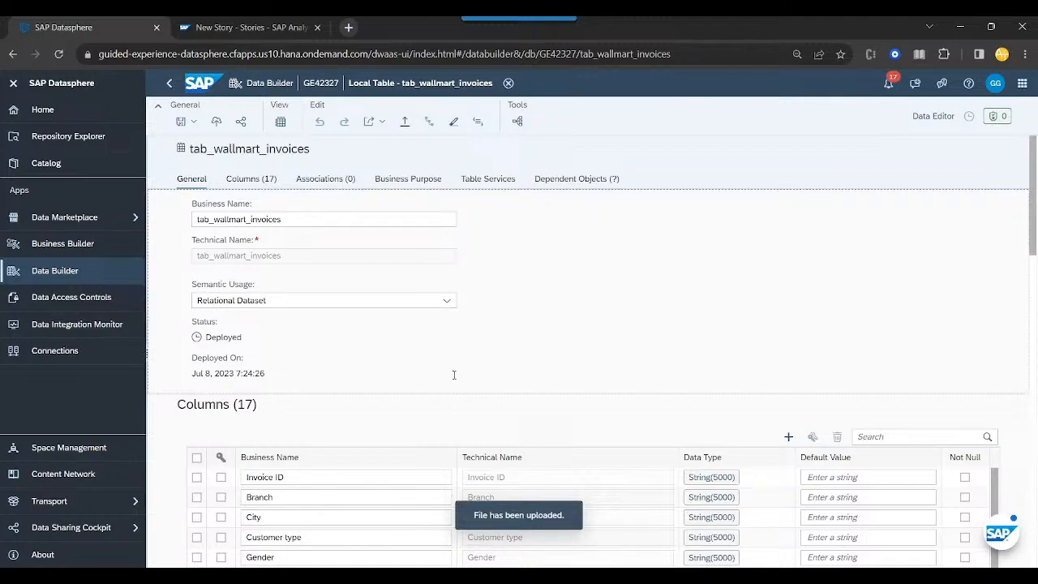
# - Switch to the story in SAP Analytics Cloud, dismiss the feedback survey and refresh the story data
pyautogui.click(249, 32)
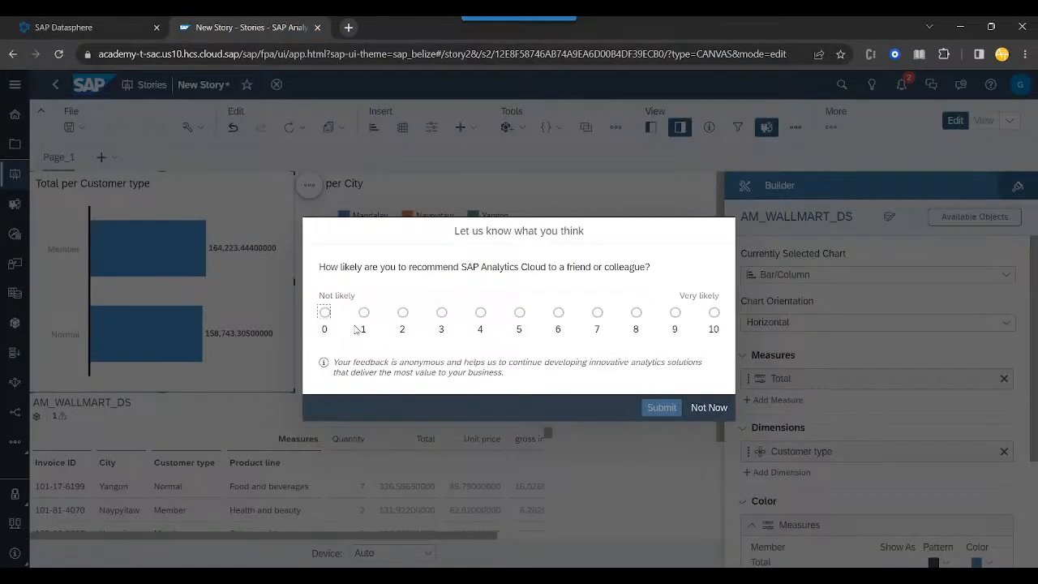
pyautogui.click(687, 408)
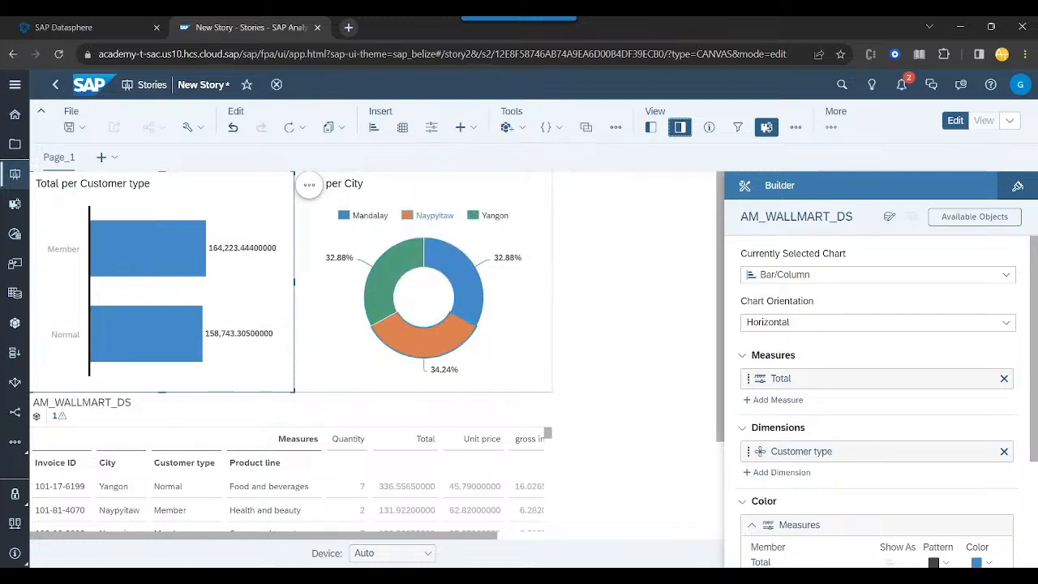
pyautogui.moveTo(438, 223)
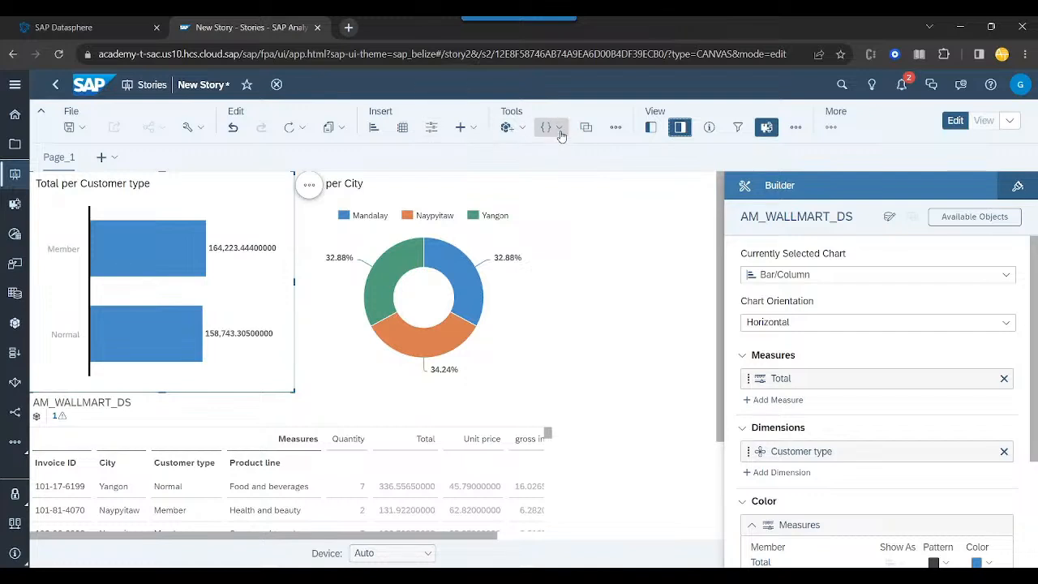
pyautogui.click(301, 129)
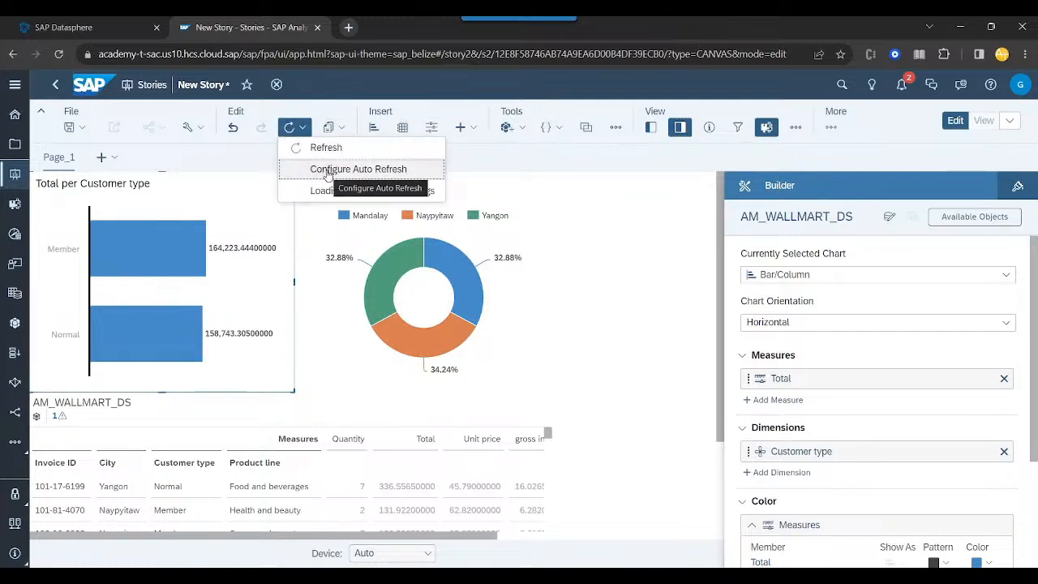
pyautogui.click(320, 147)
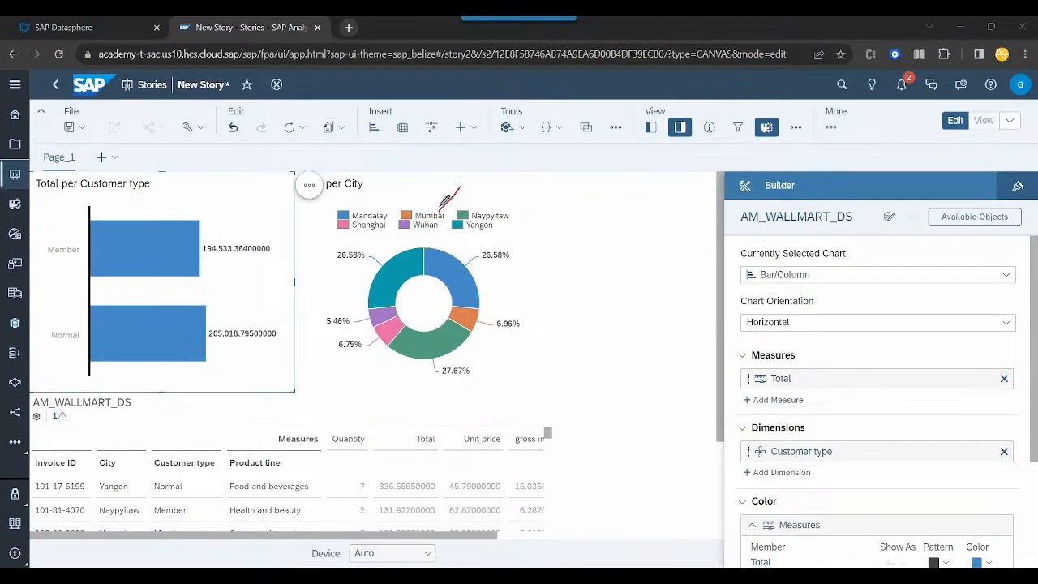
pyautogui.moveTo(411, 231); pyautogui.dragTo(436, 229)
pyautogui.moveTo(354, 231); pyautogui.dragTo(384, 230)
pyautogui.click(633, 350)
pyautogui.click(647, 313)
pyautogui.click(200, 129)
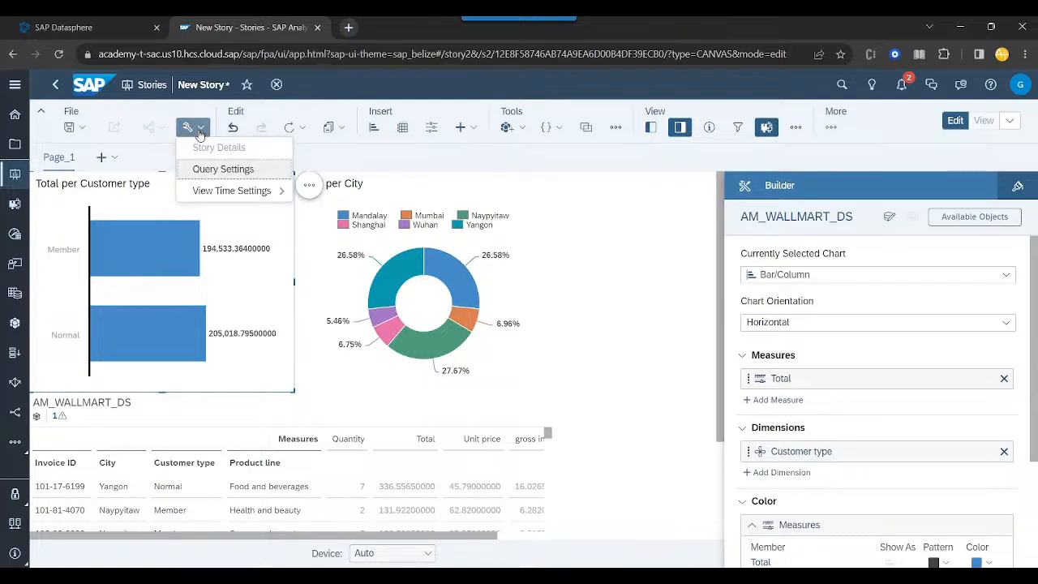
pyautogui.click(199, 130)
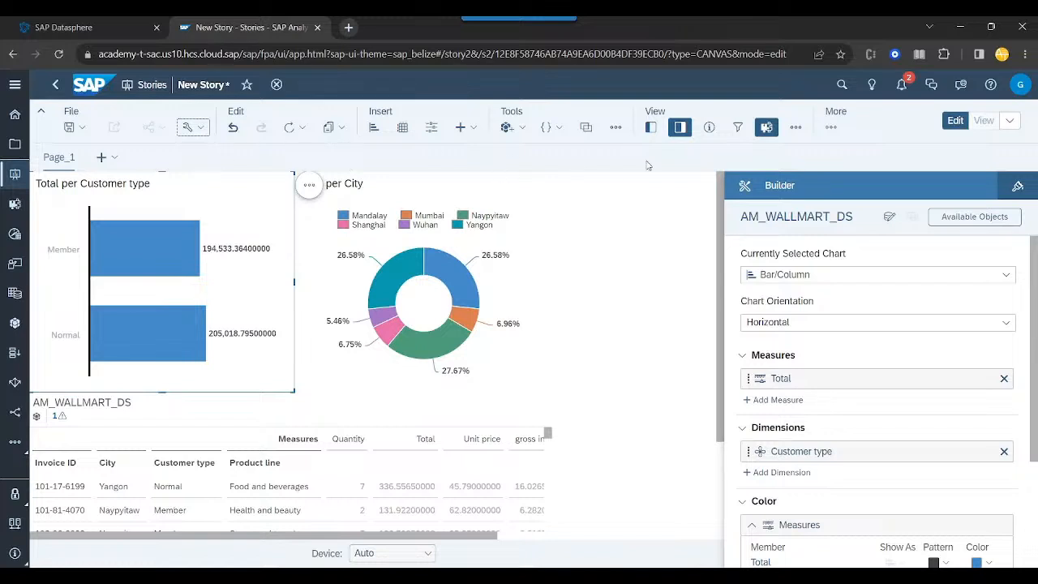
# - Hide the Builder panel and deselect the customer type chart
pyautogui.click(681, 128)
pyautogui.click(796, 127)
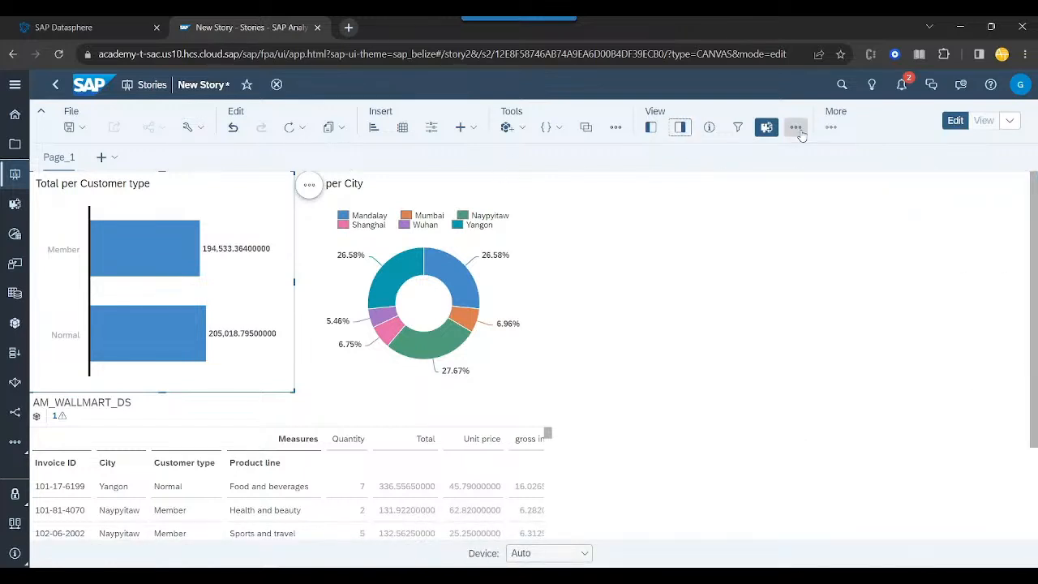
pyautogui.click(750, 279)
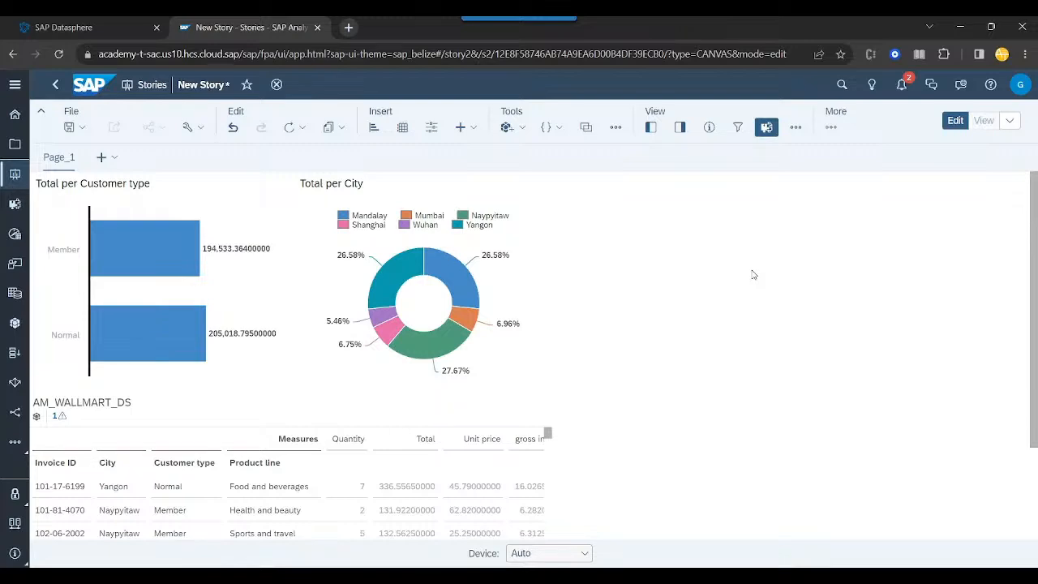
pyautogui.scroll(-3, 751, 274)
pyautogui.scroll(3, 750, 275)
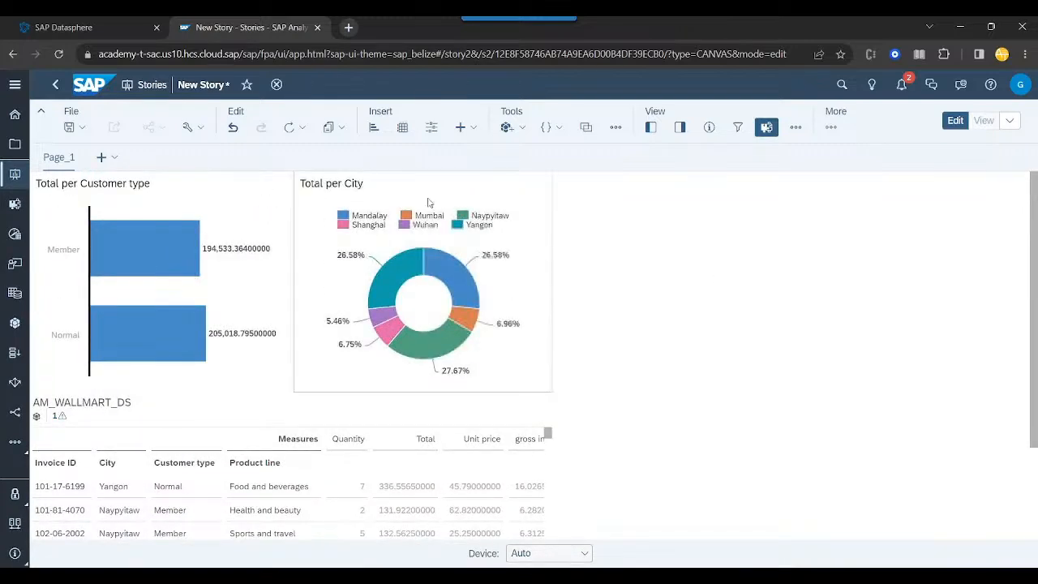
pyautogui.moveTo(114, 281)
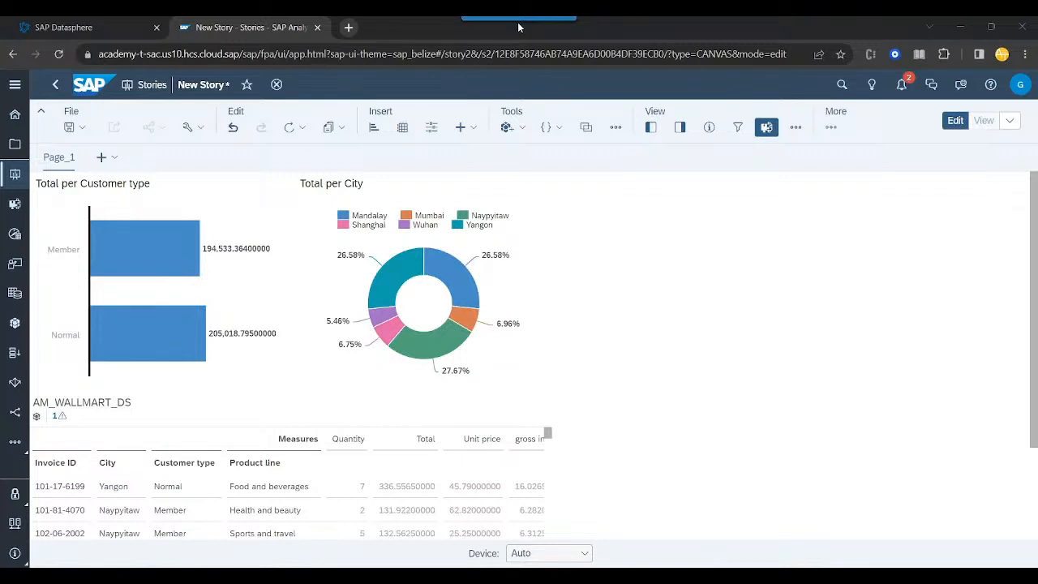
pyautogui.hotkey('alt', 'Tab')
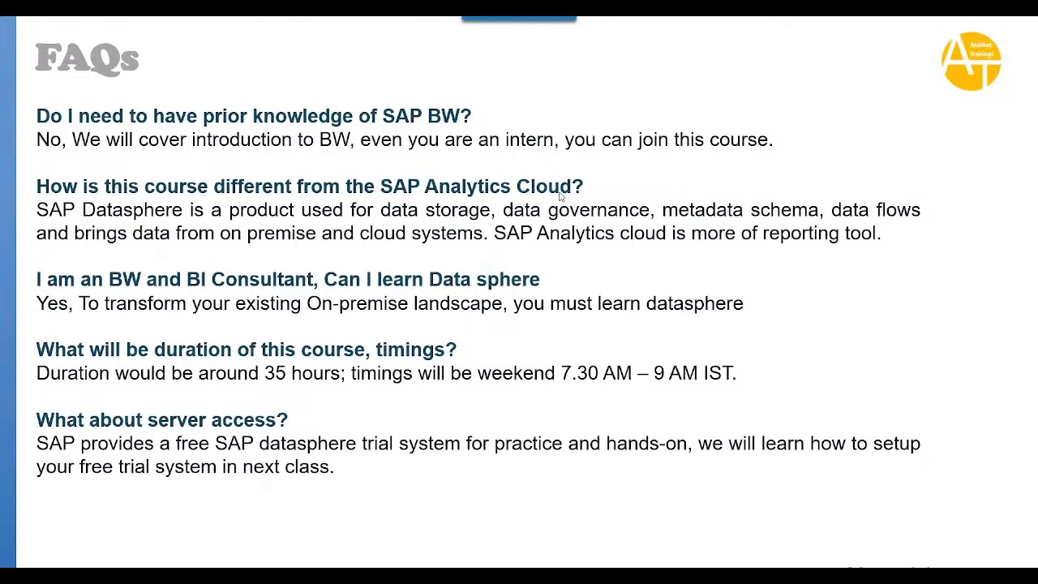